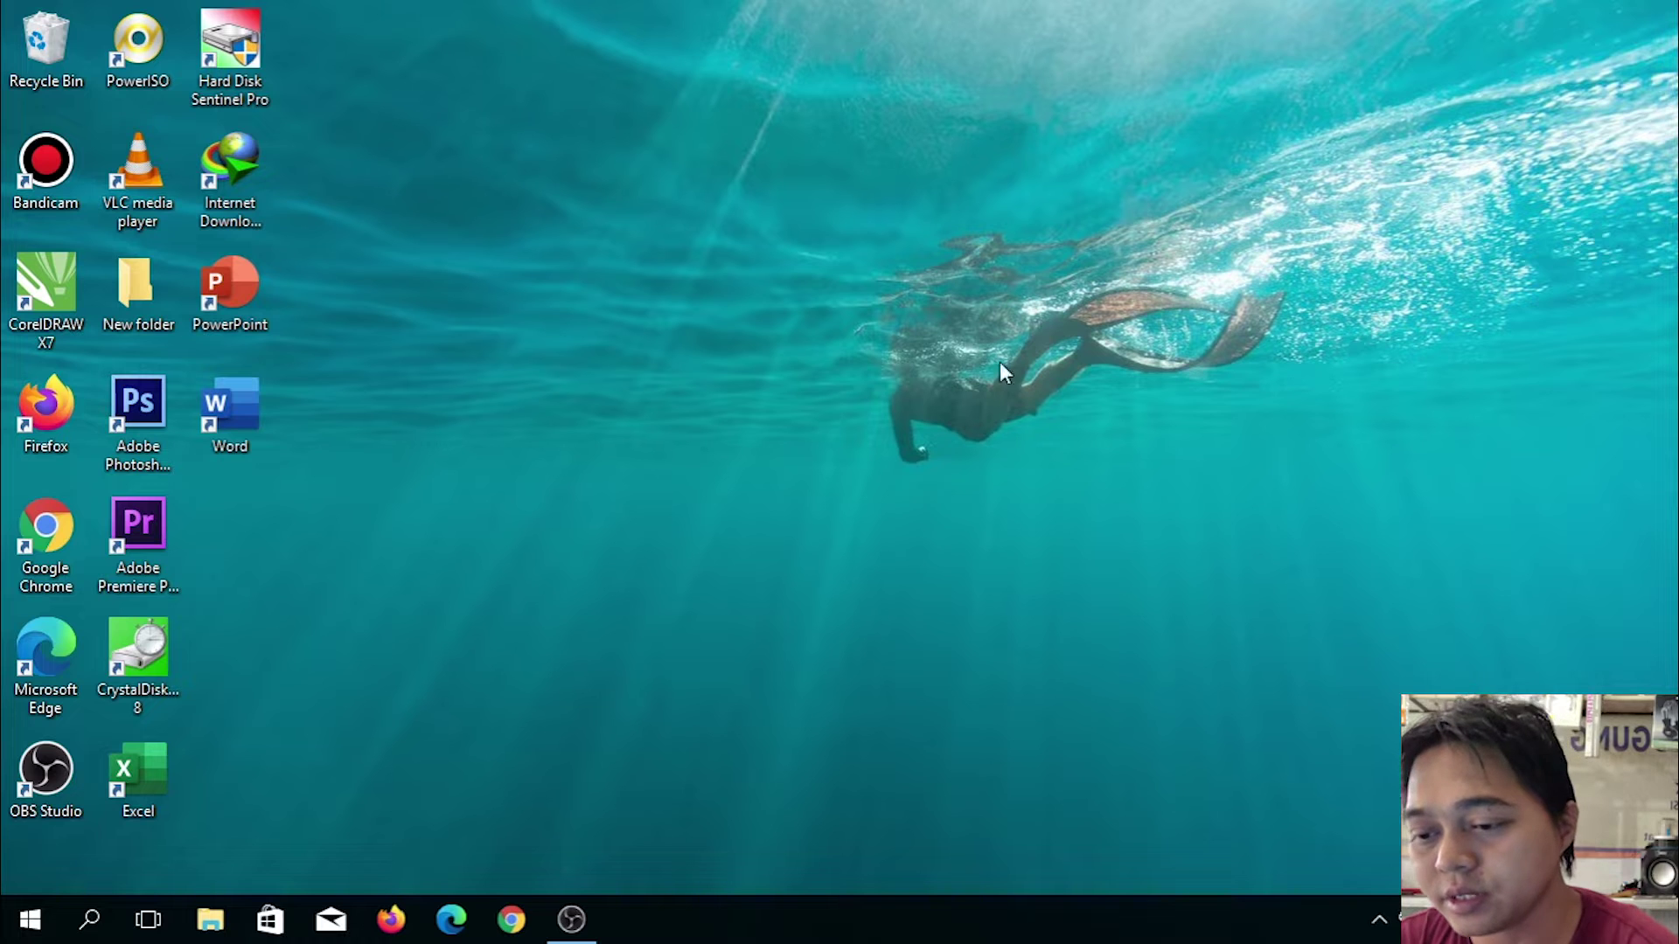
Step: Connect the computer to the secured Wi-Fi network "yop"
{"action": "mouse_move", "coordinate": [588, 912]}
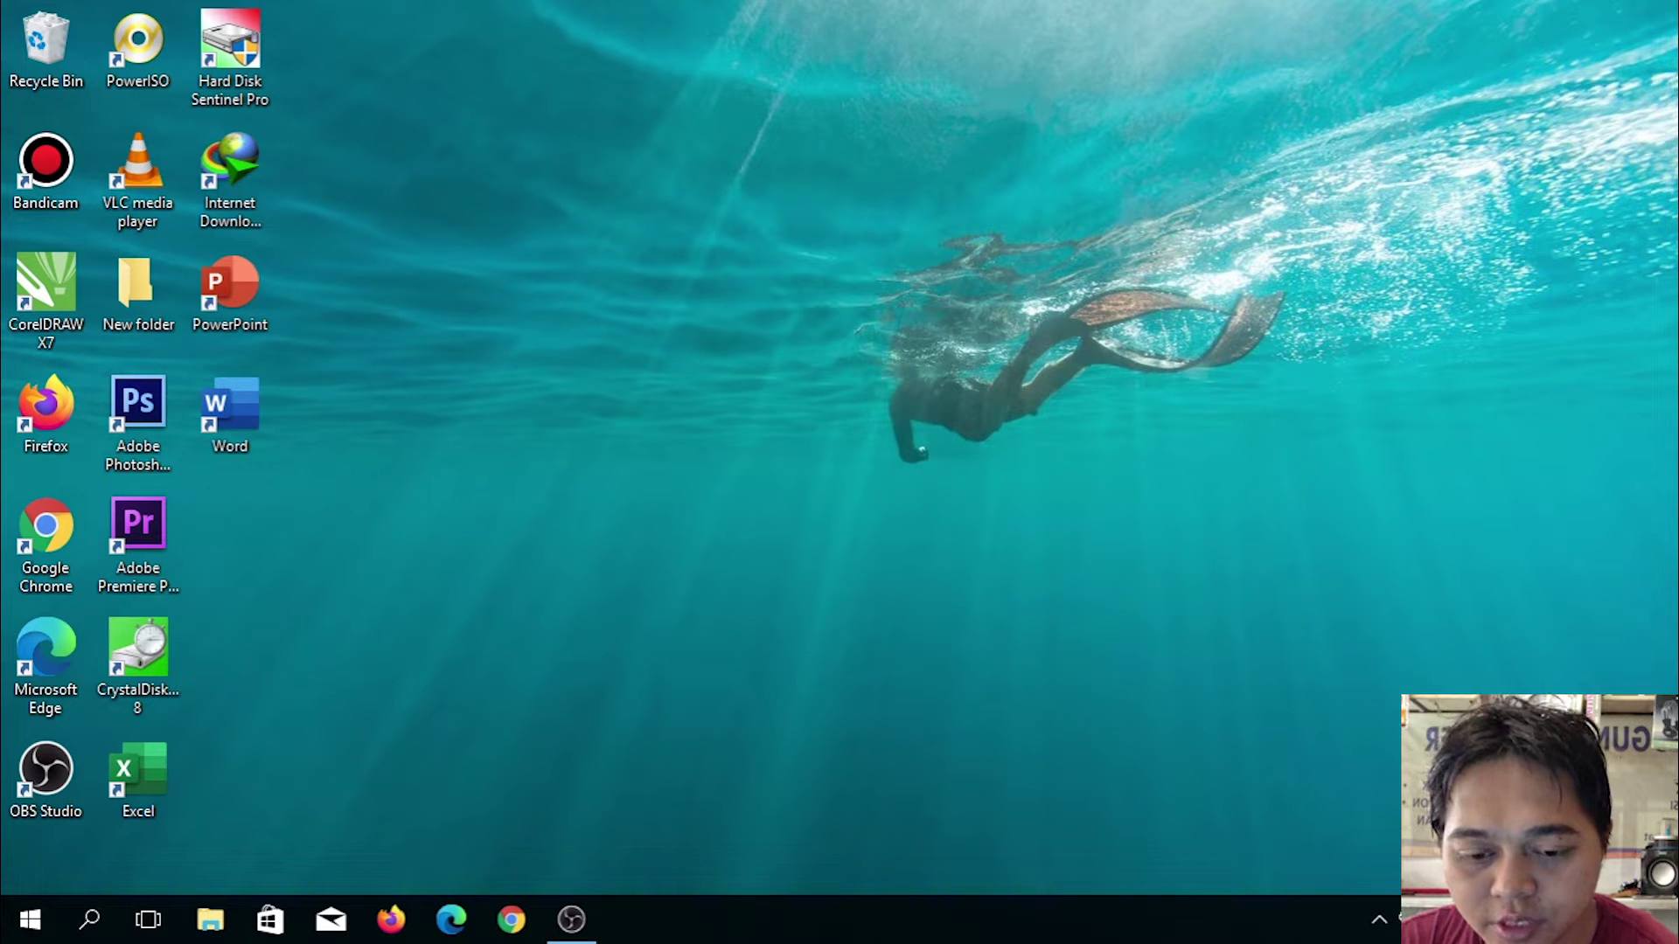
{"action": "left_click", "coordinate": [1418, 919]}
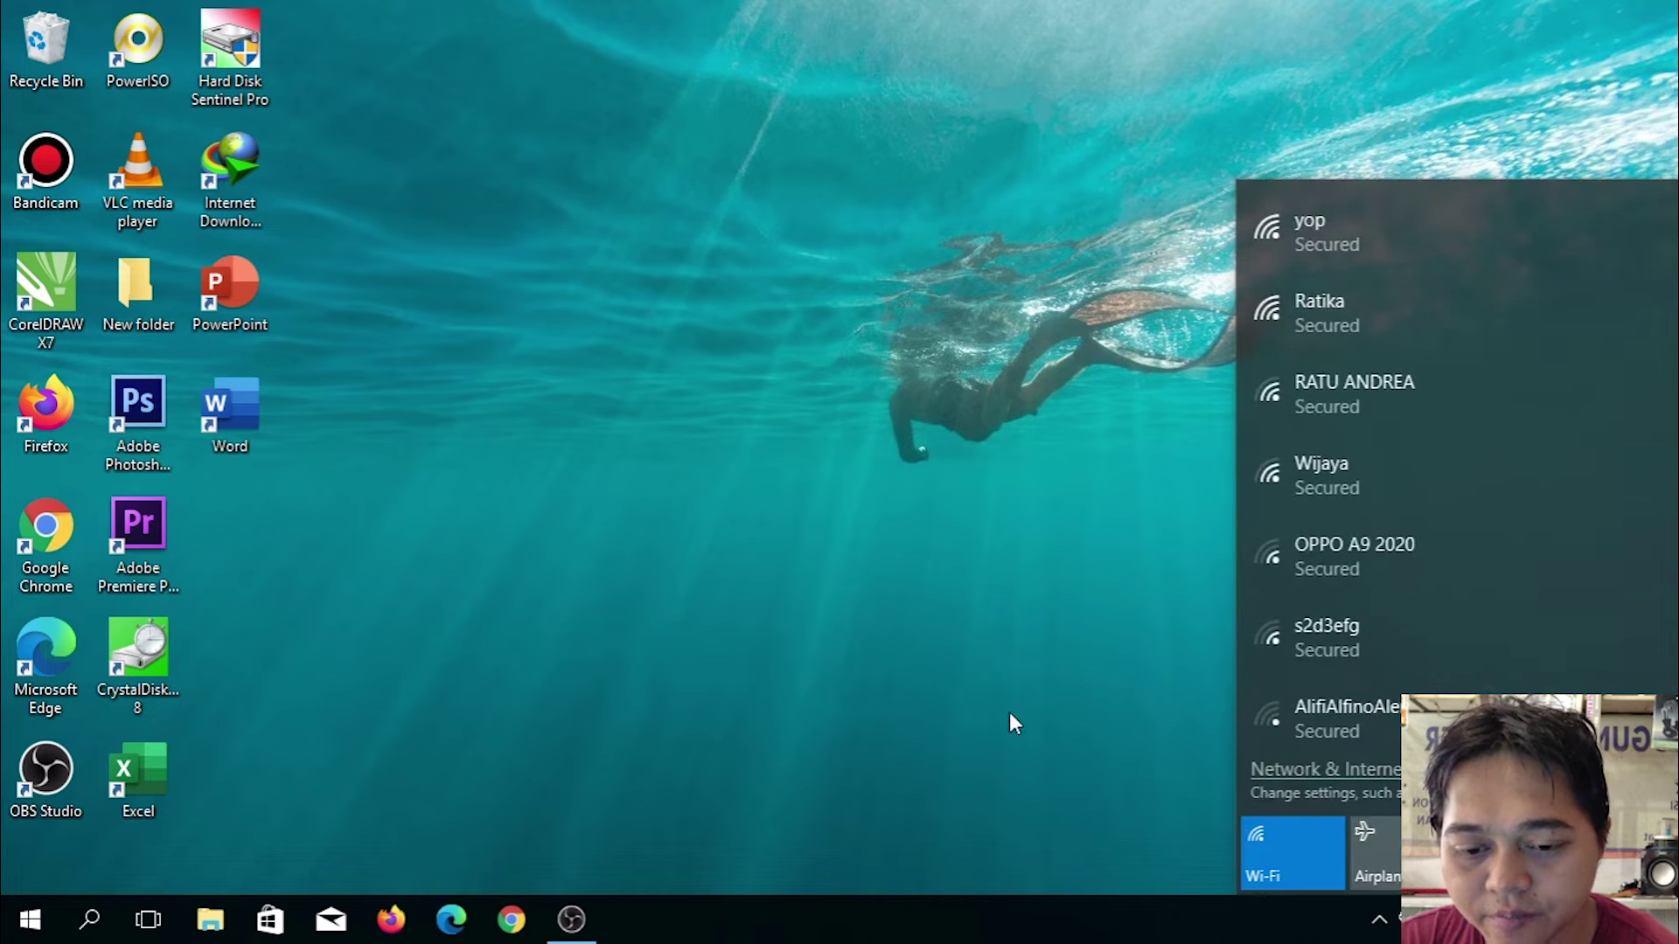
{"action": "left_click", "coordinate": [1010, 723]}
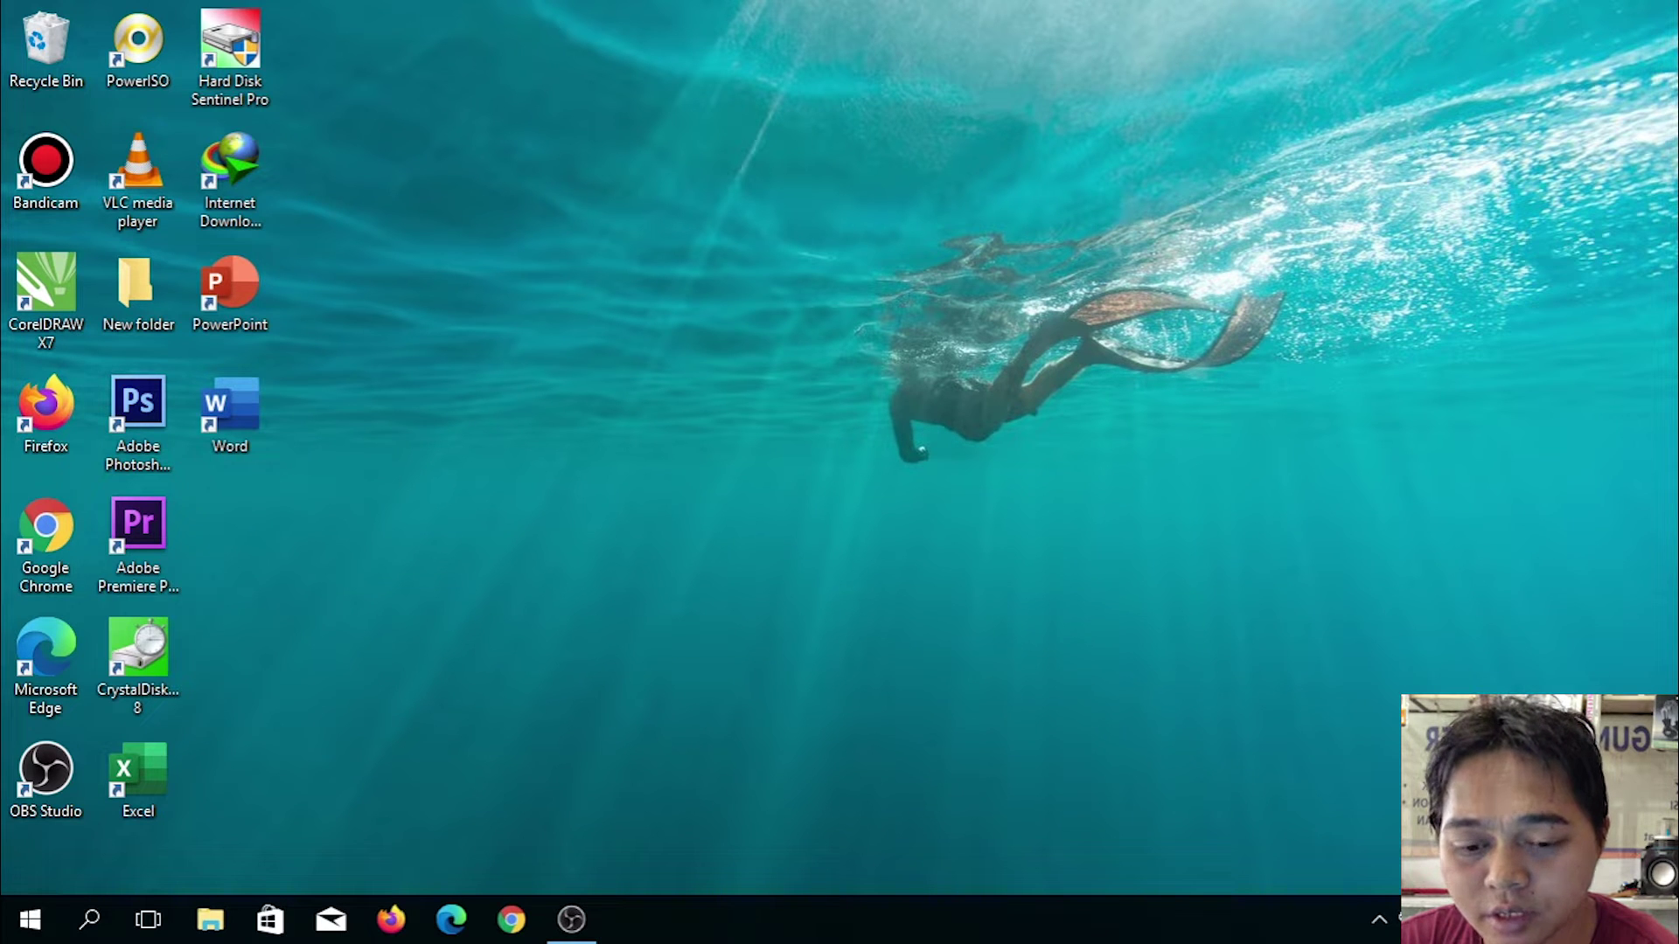
{"action": "left_click", "coordinate": [1447, 920]}
{"action": "left_click", "coordinate": [1418, 920]}
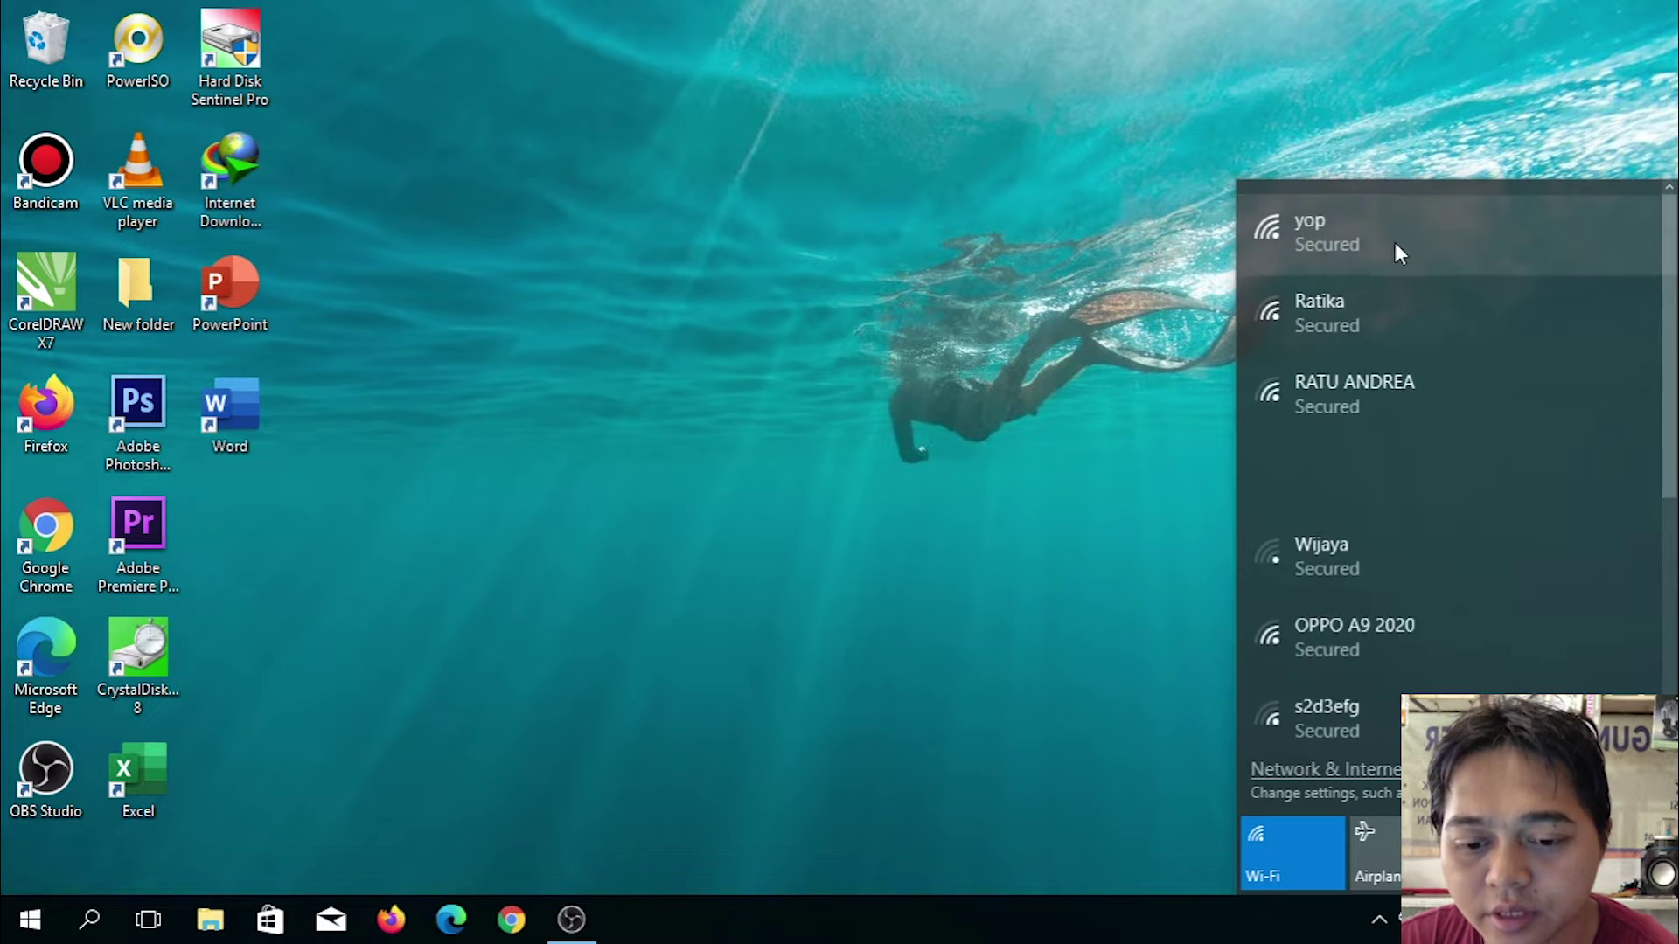
{"action": "left_click", "coordinate": [1393, 243]}
{"action": "left_click", "coordinate": [1551, 355]}
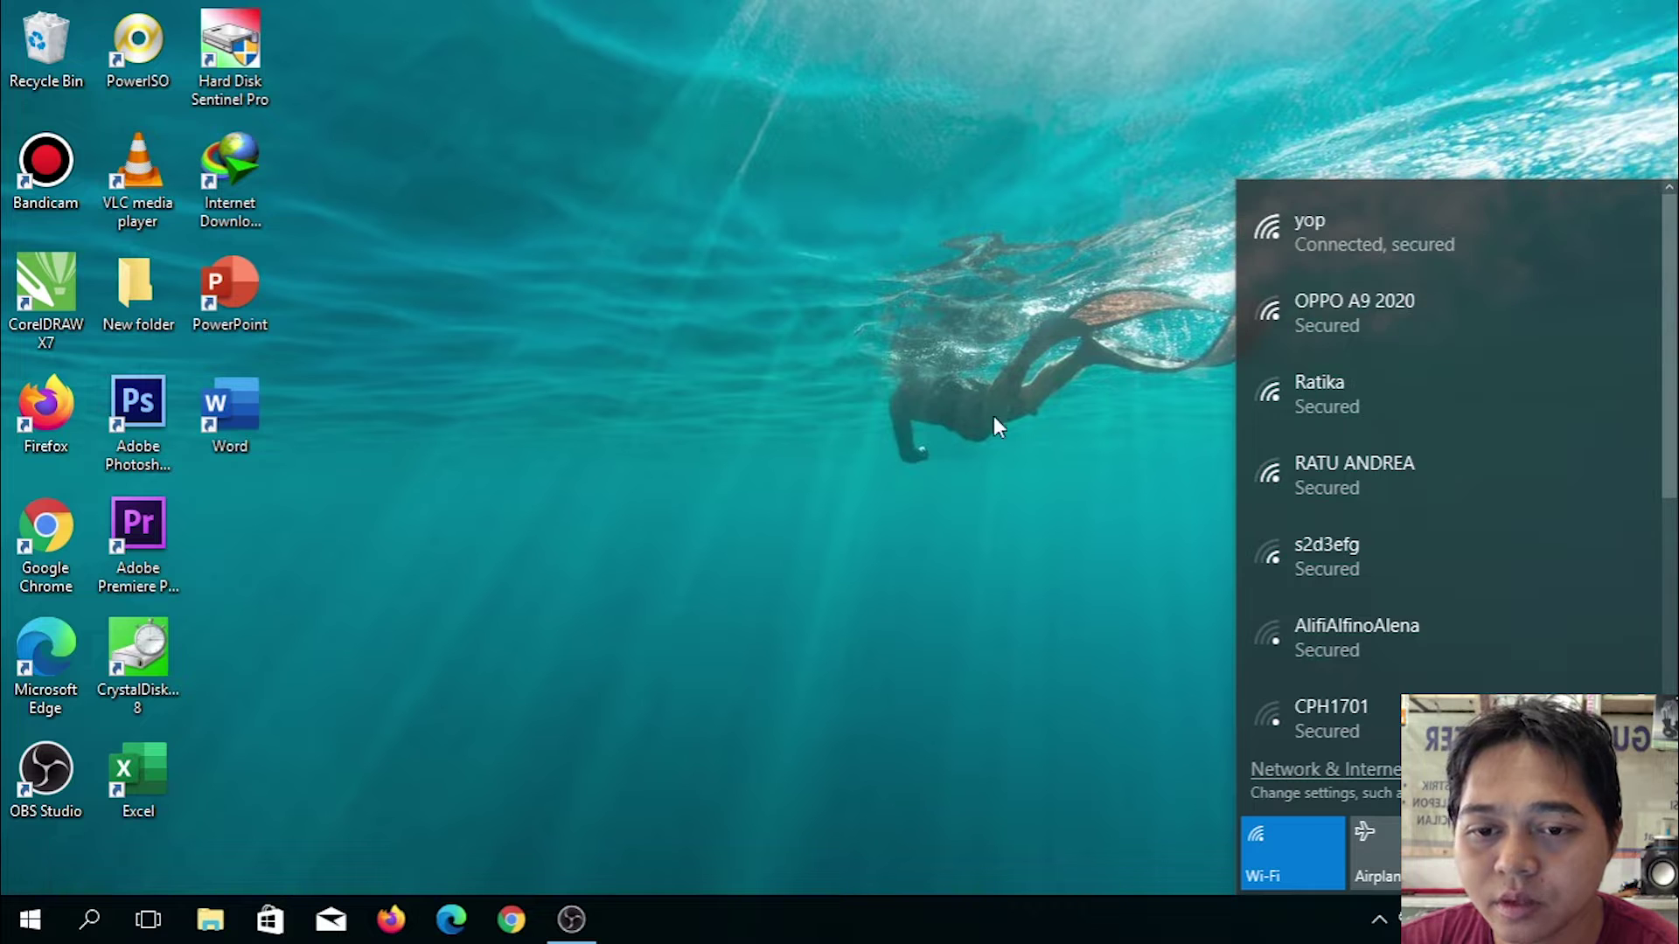
{"action": "left_click", "coordinate": [612, 682]}
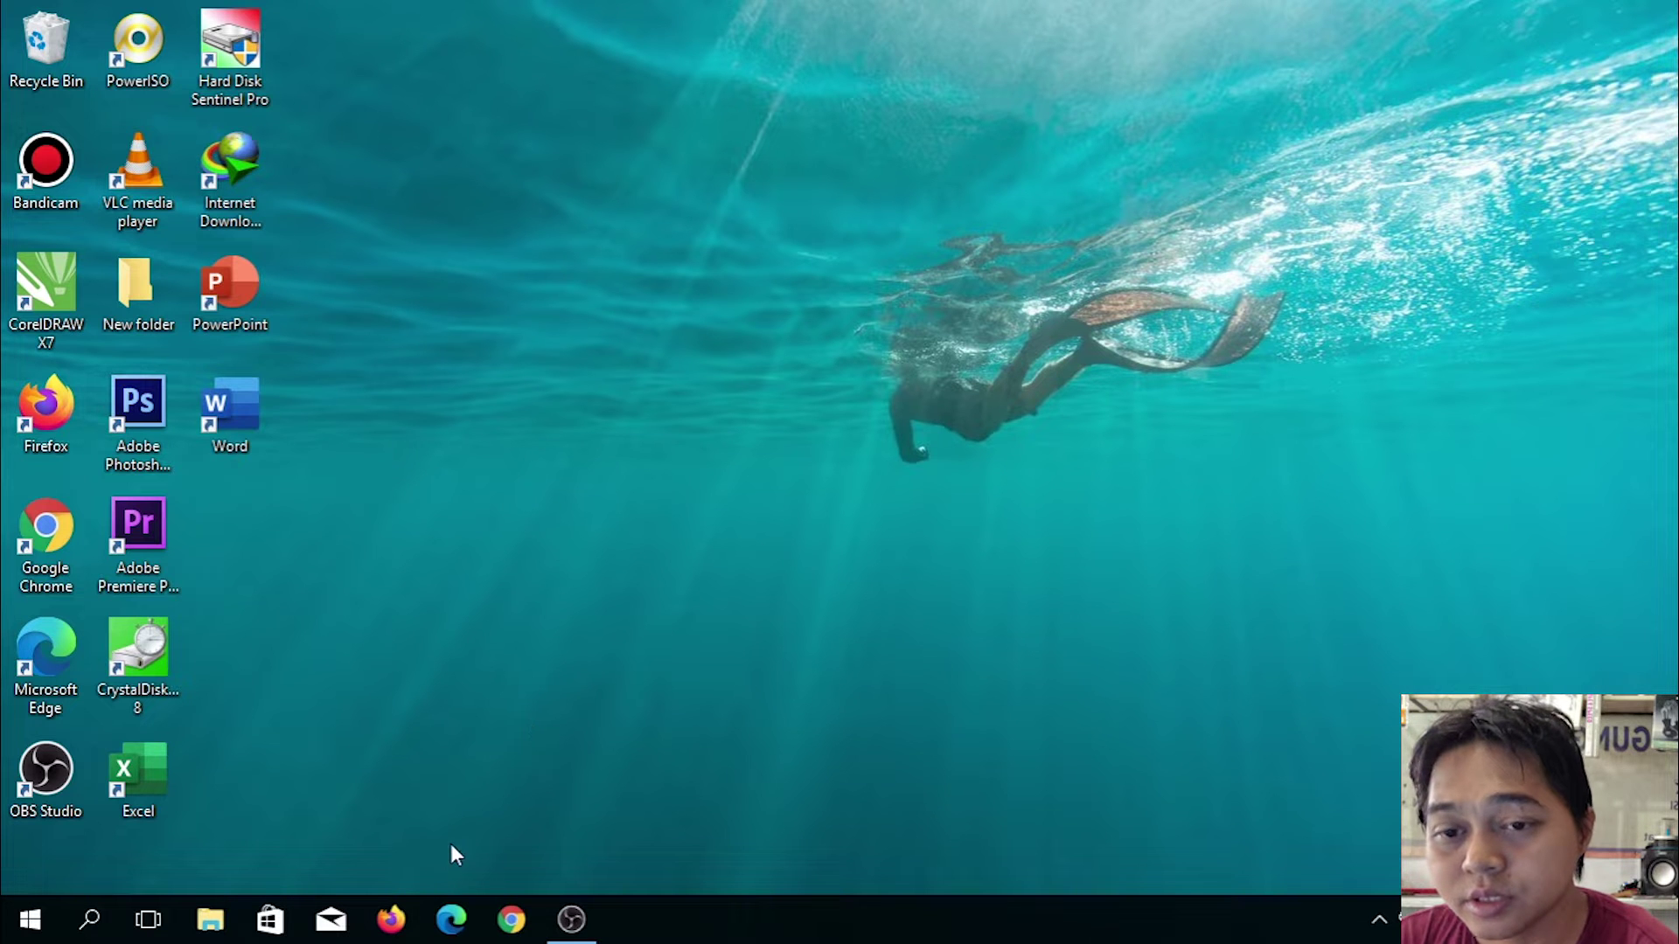
Step: Switch to Firefox, search Google for "download iso windows 11 64 bit" and open Microsoft's Download Windows 11 page
{"action": "left_click", "coordinate": [391, 918]}
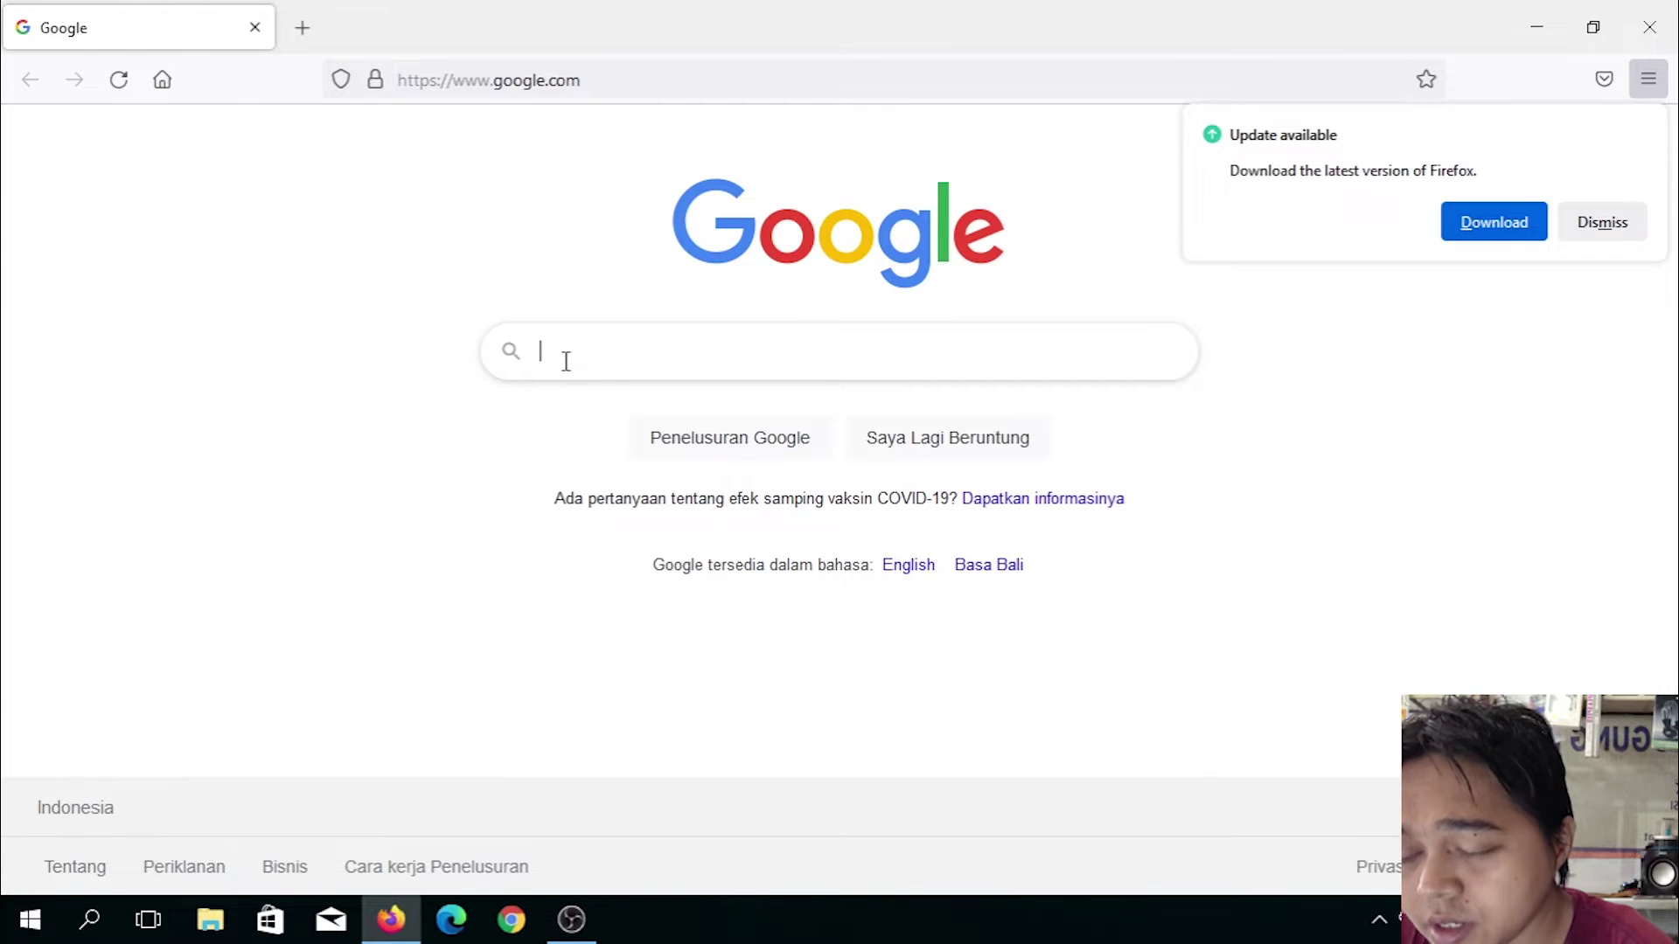
{"action": "left_click", "coordinate": [566, 361]}
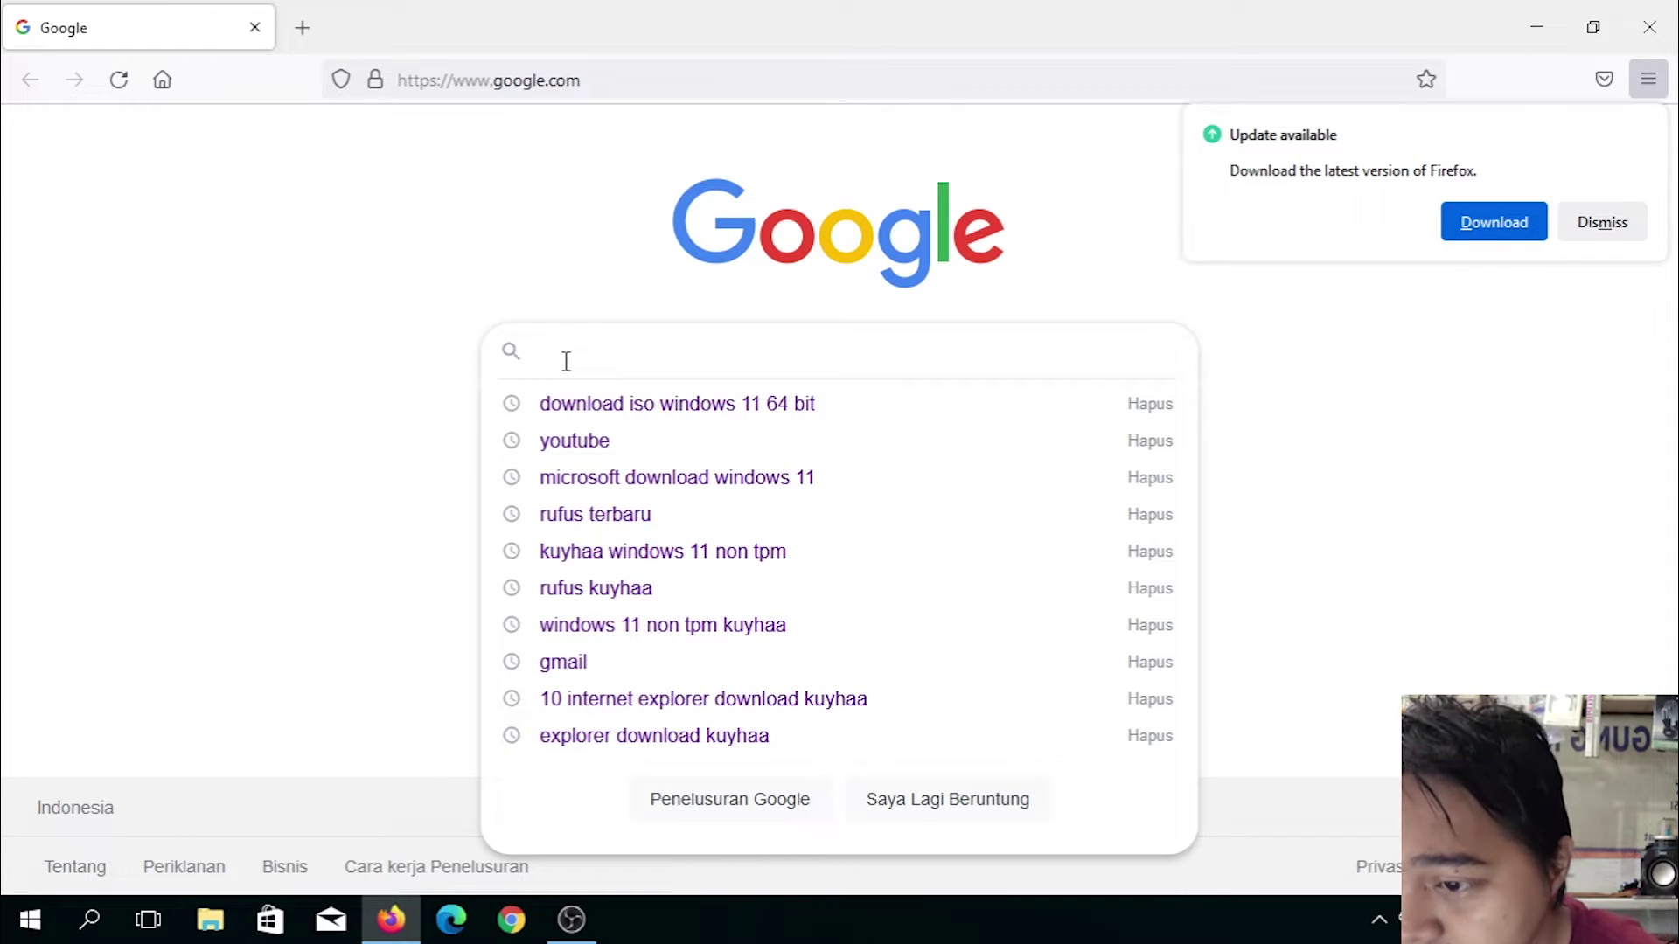
{"action": "key", "text": "Down"}
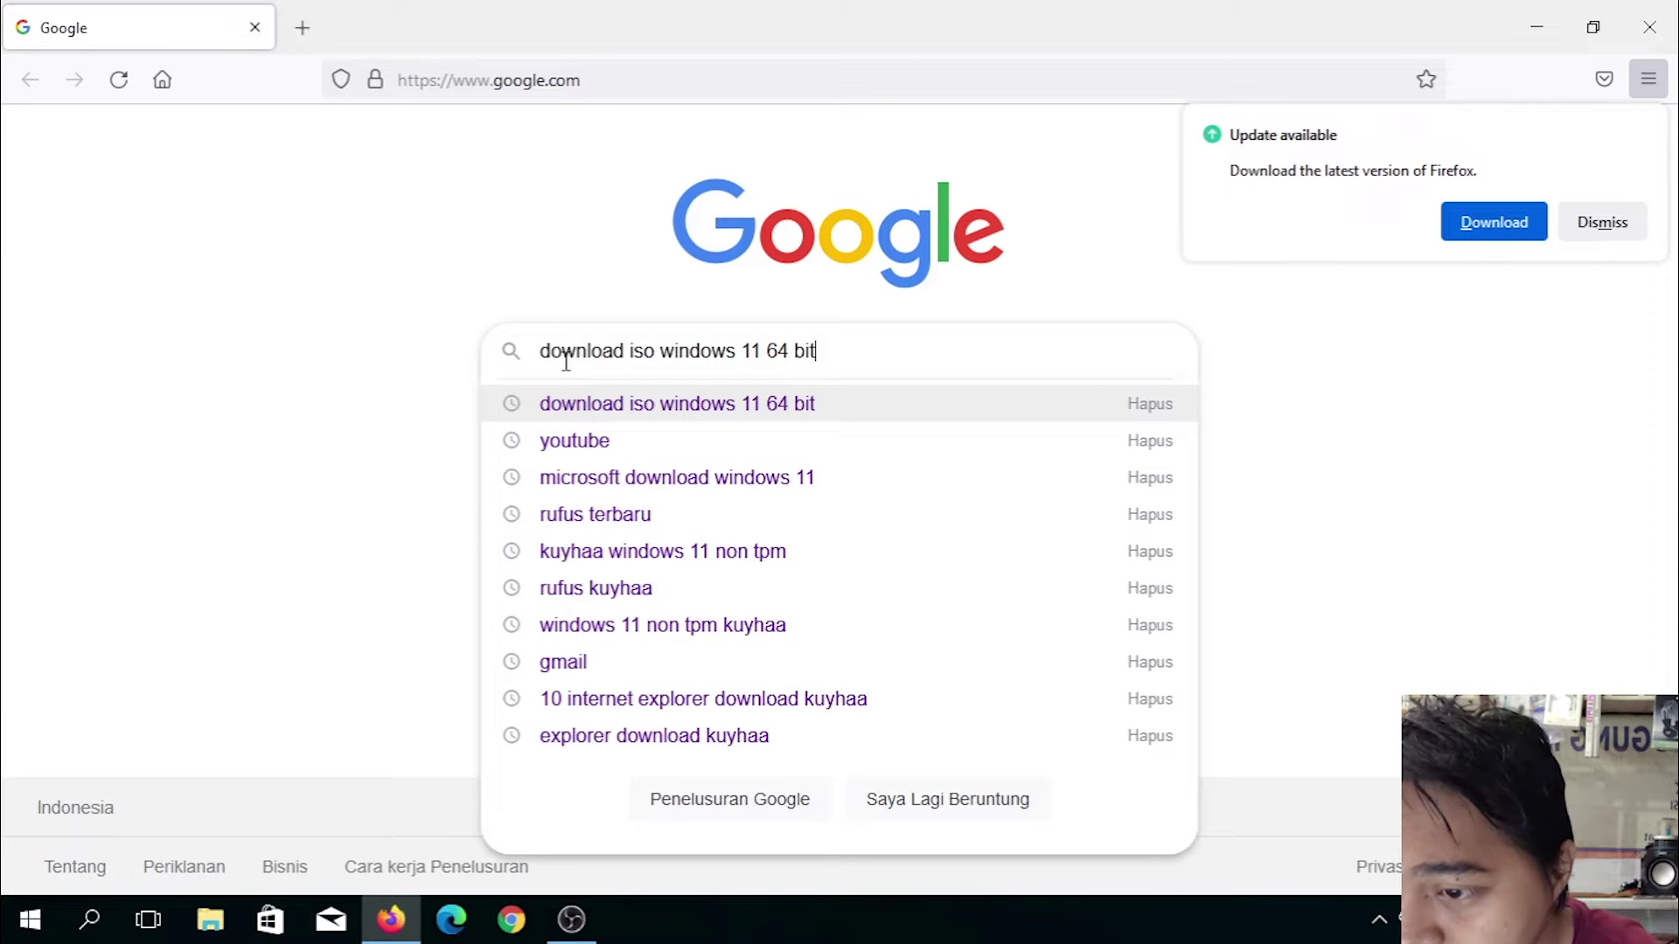
{"action": "key", "text": "Return"}
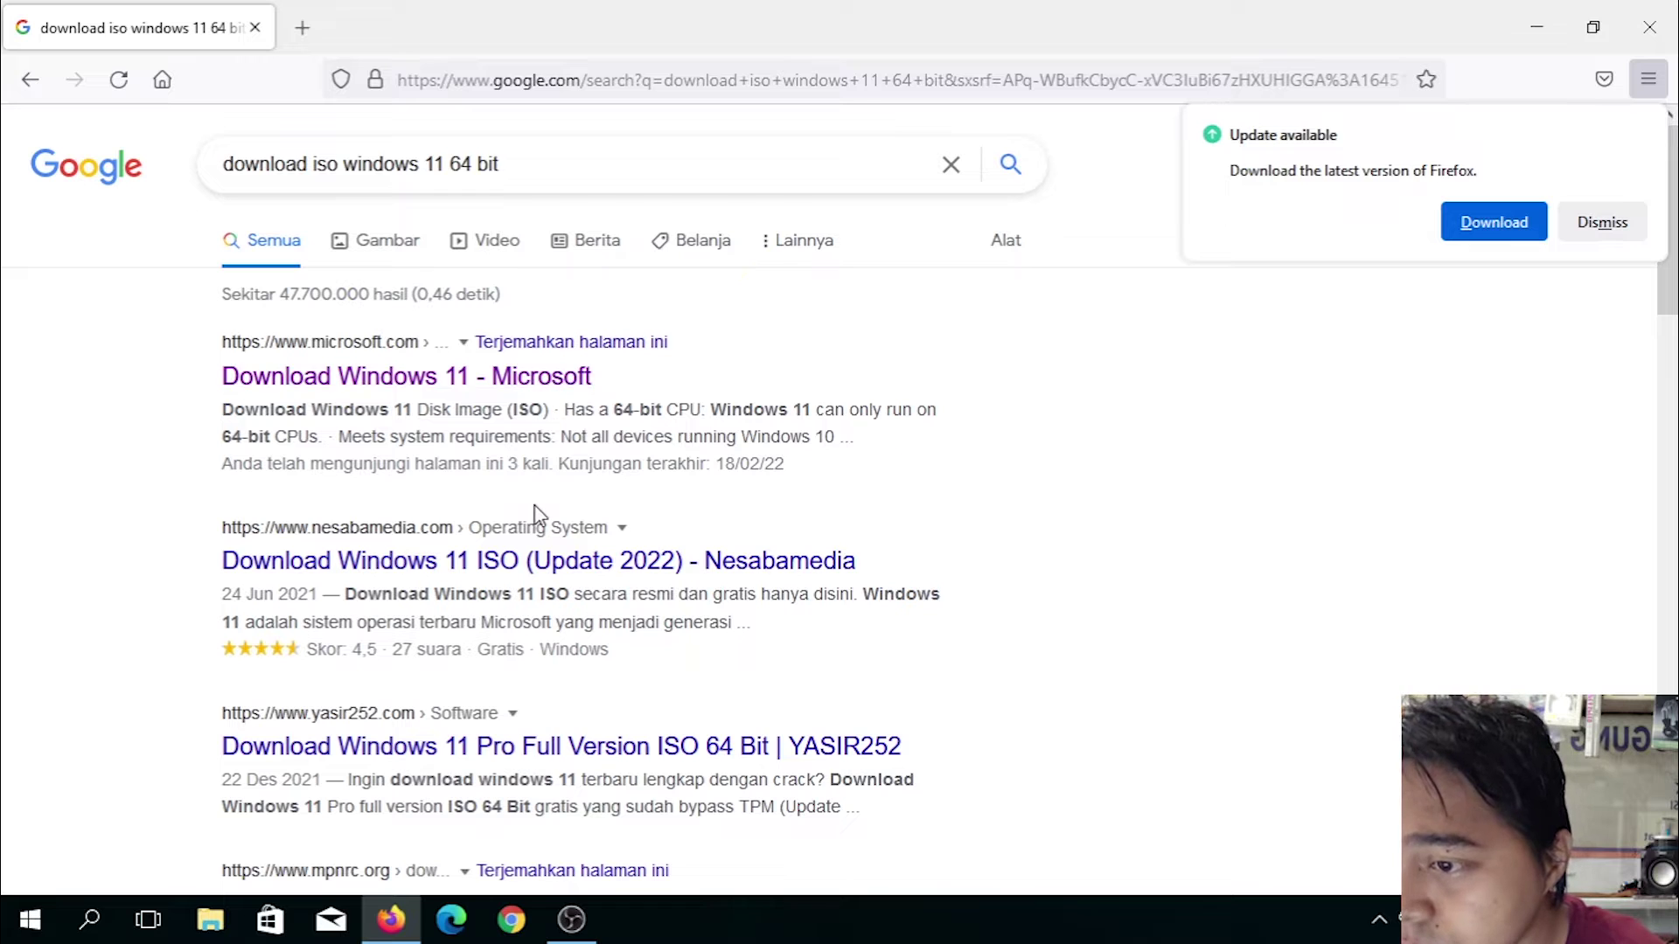
{"action": "left_click", "coordinate": [528, 384]}
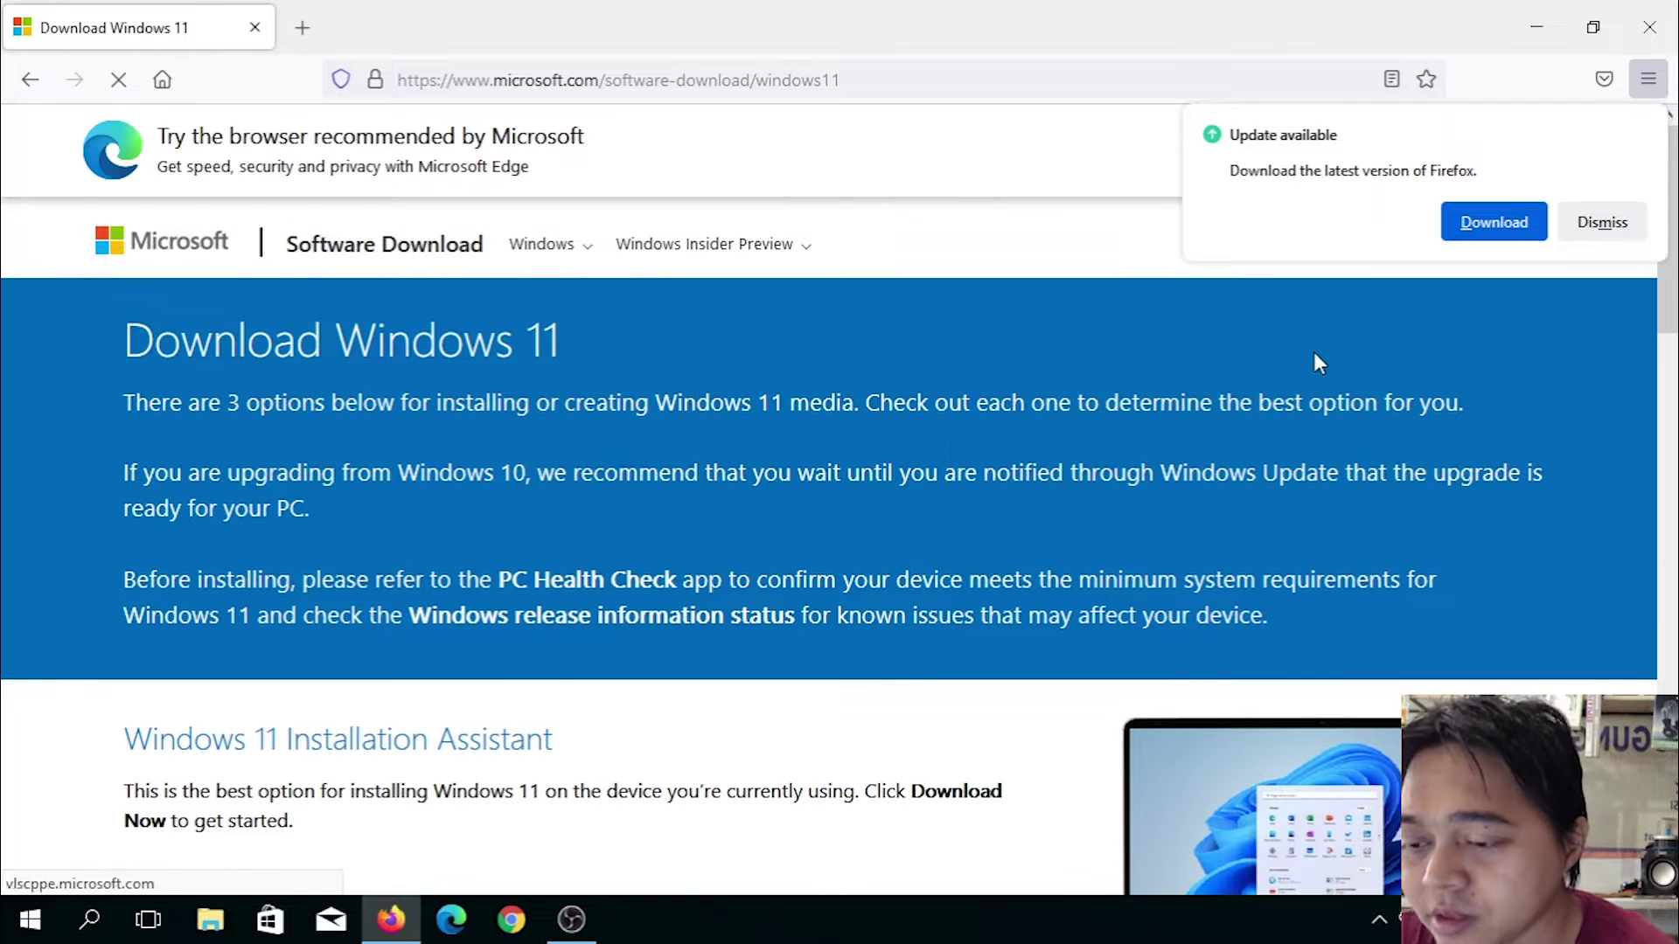
Step: Choose Windows 11 (multi-edition ISO) under Download Windows 11 Disk Image (ISO) and submit the choice
{"action": "left_click_drag", "start_coordinate": [1672, 306], "coordinate": [1674, 623]}
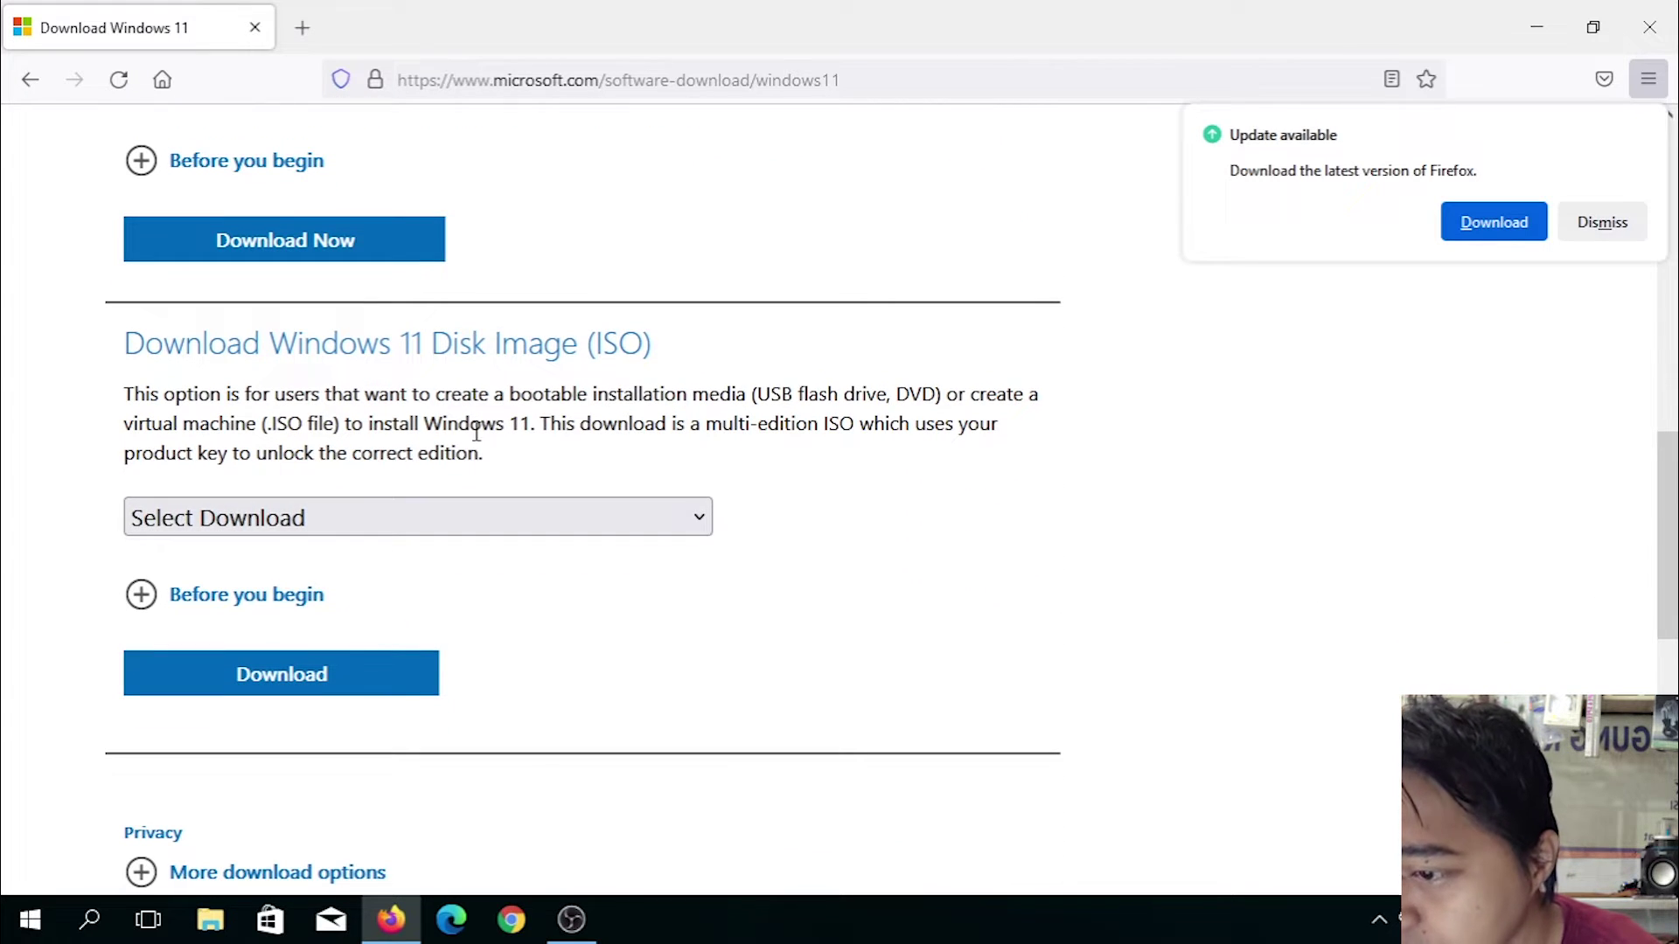
{"action": "left_click", "coordinate": [491, 526]}
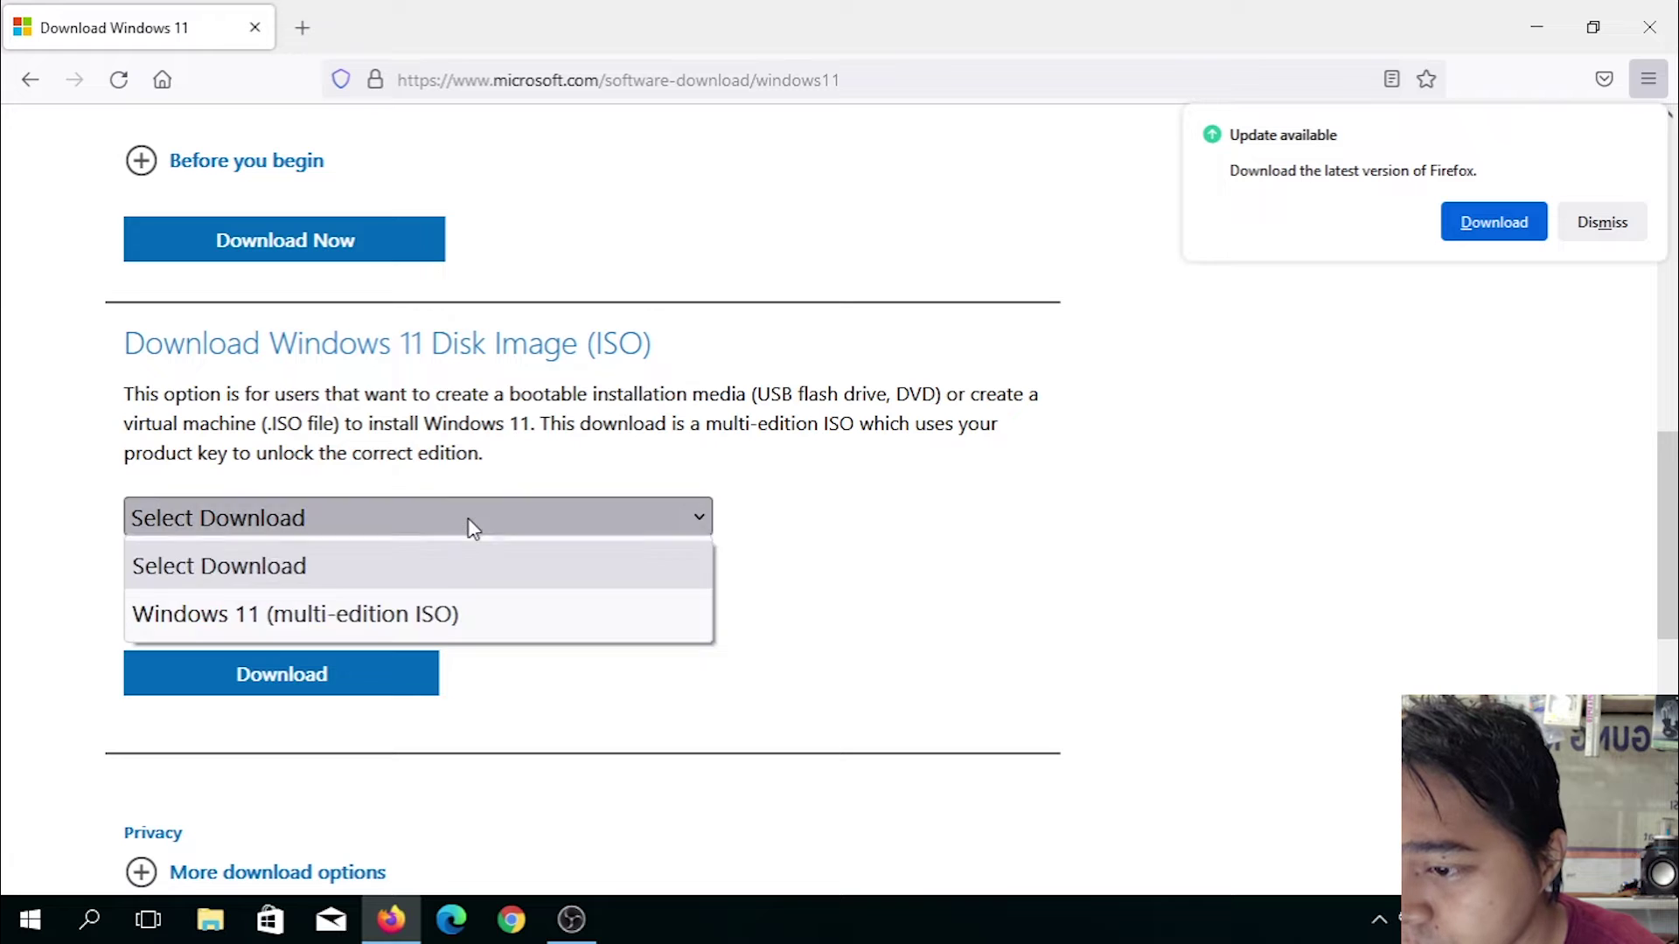
{"action": "left_click", "coordinate": [382, 616]}
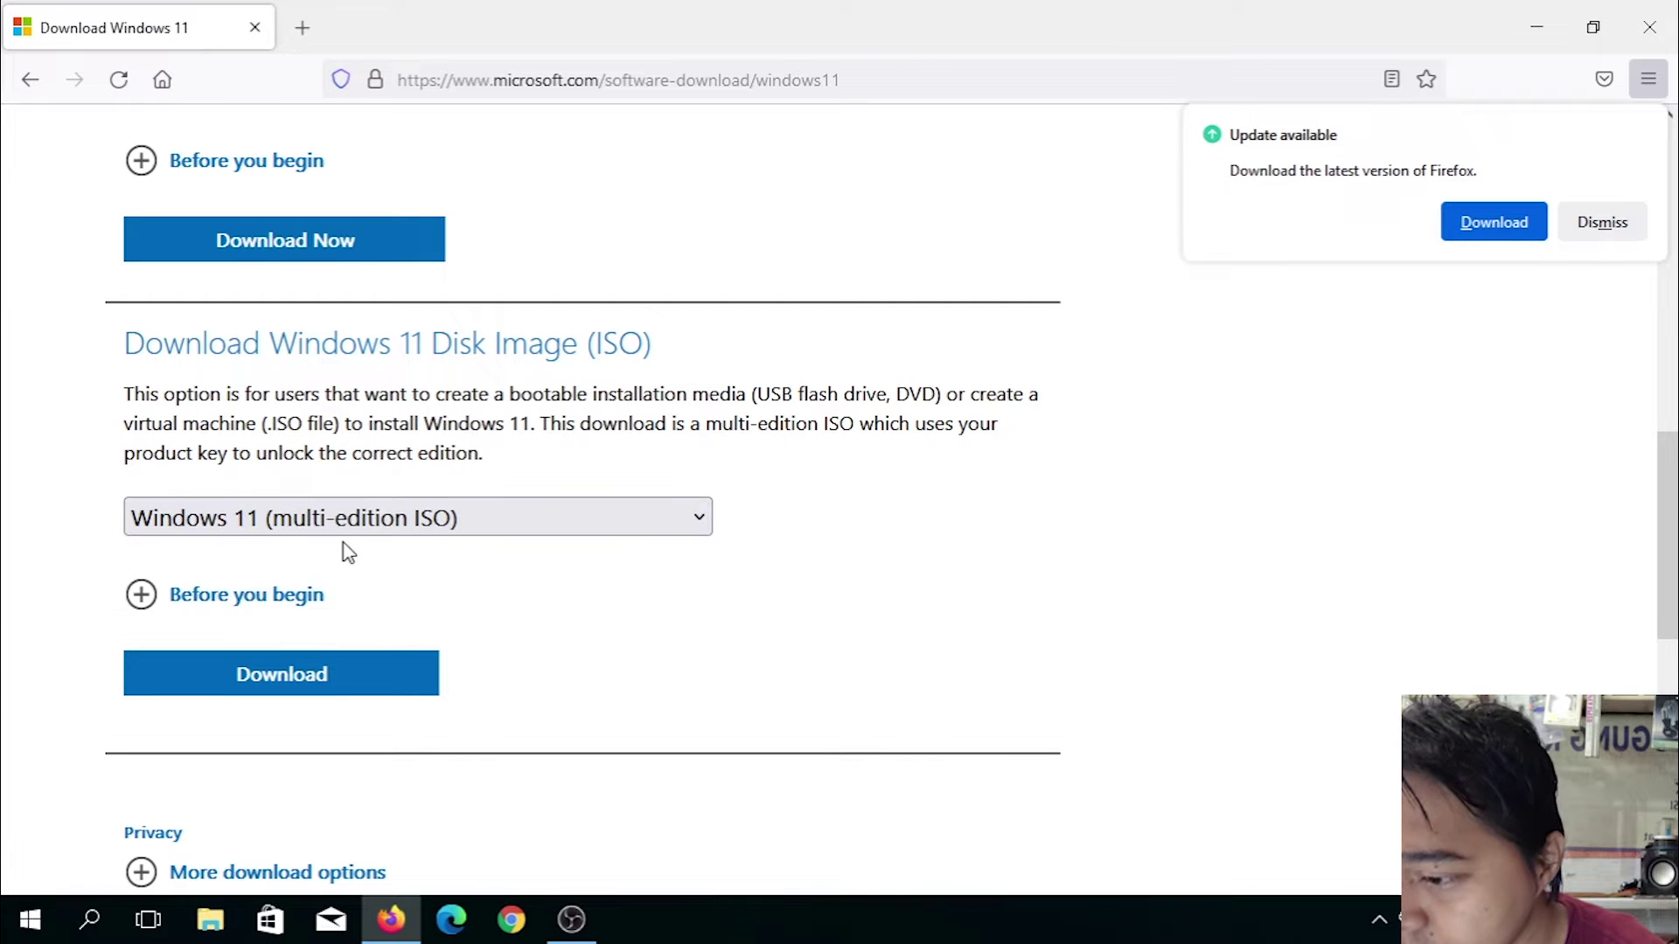
{"action": "left_click", "coordinate": [339, 682]}
{"action": "scroll", "coordinate": [338, 680], "scroll_direction": "down", "scroll_amount": 4}
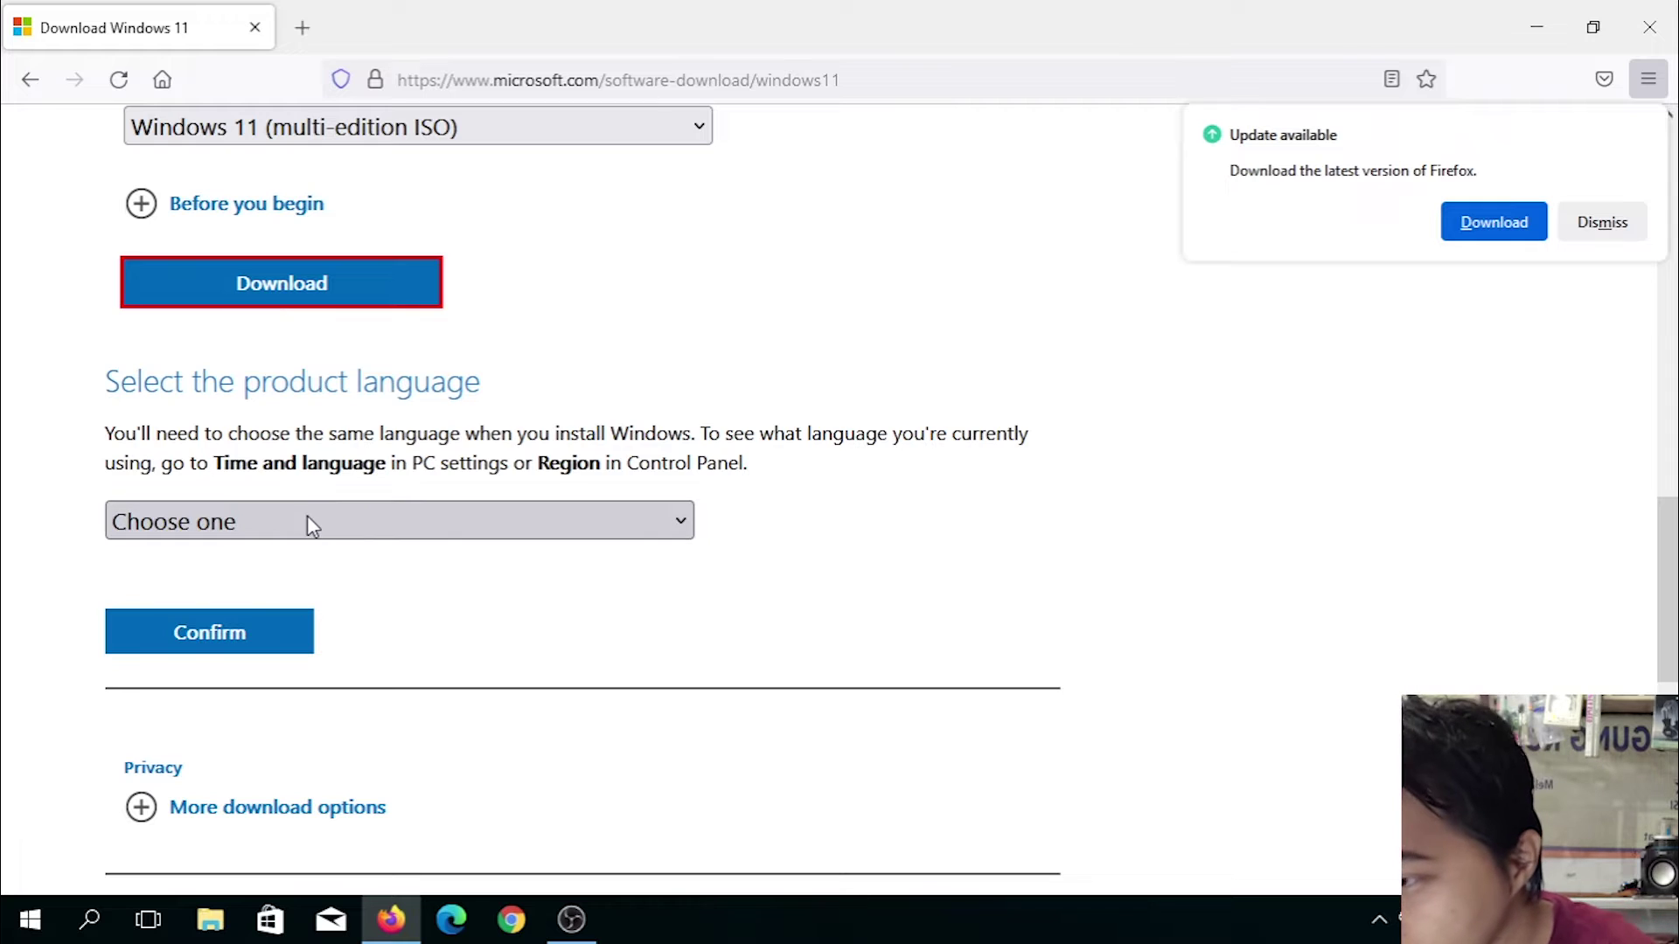
Step: Set the product language to English and confirm it
{"action": "left_click", "coordinate": [311, 523]}
{"action": "scroll", "coordinate": [681, 393], "scroll_direction": "down", "scroll_amount": 3}
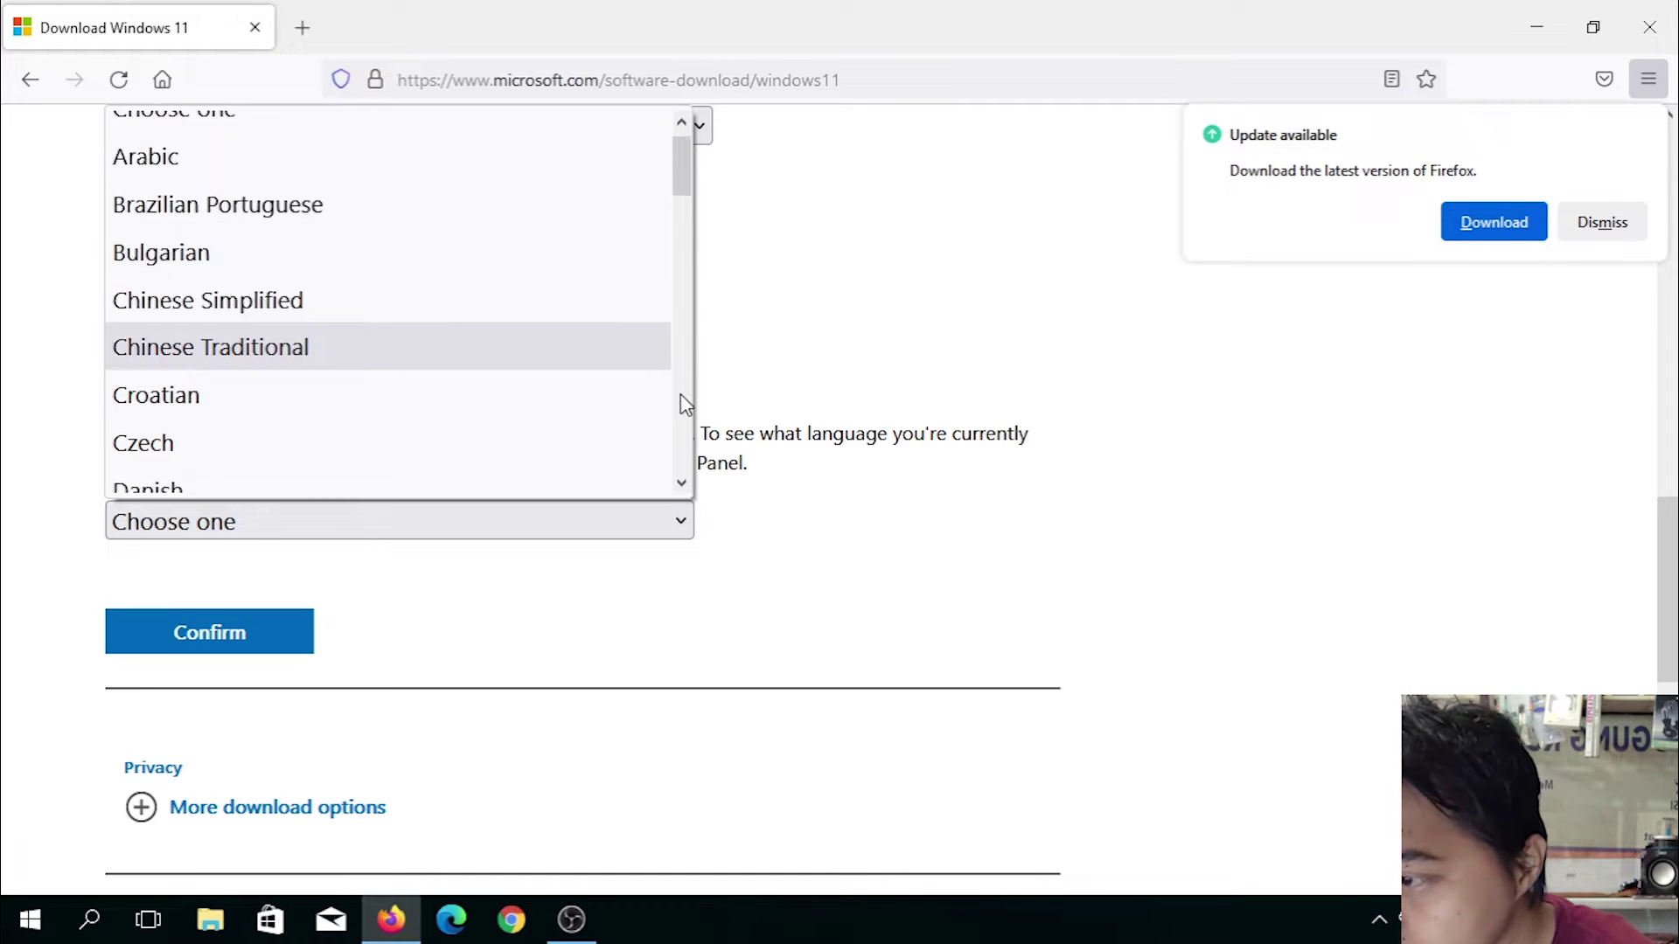
{"action": "left_click", "coordinate": [554, 322]}
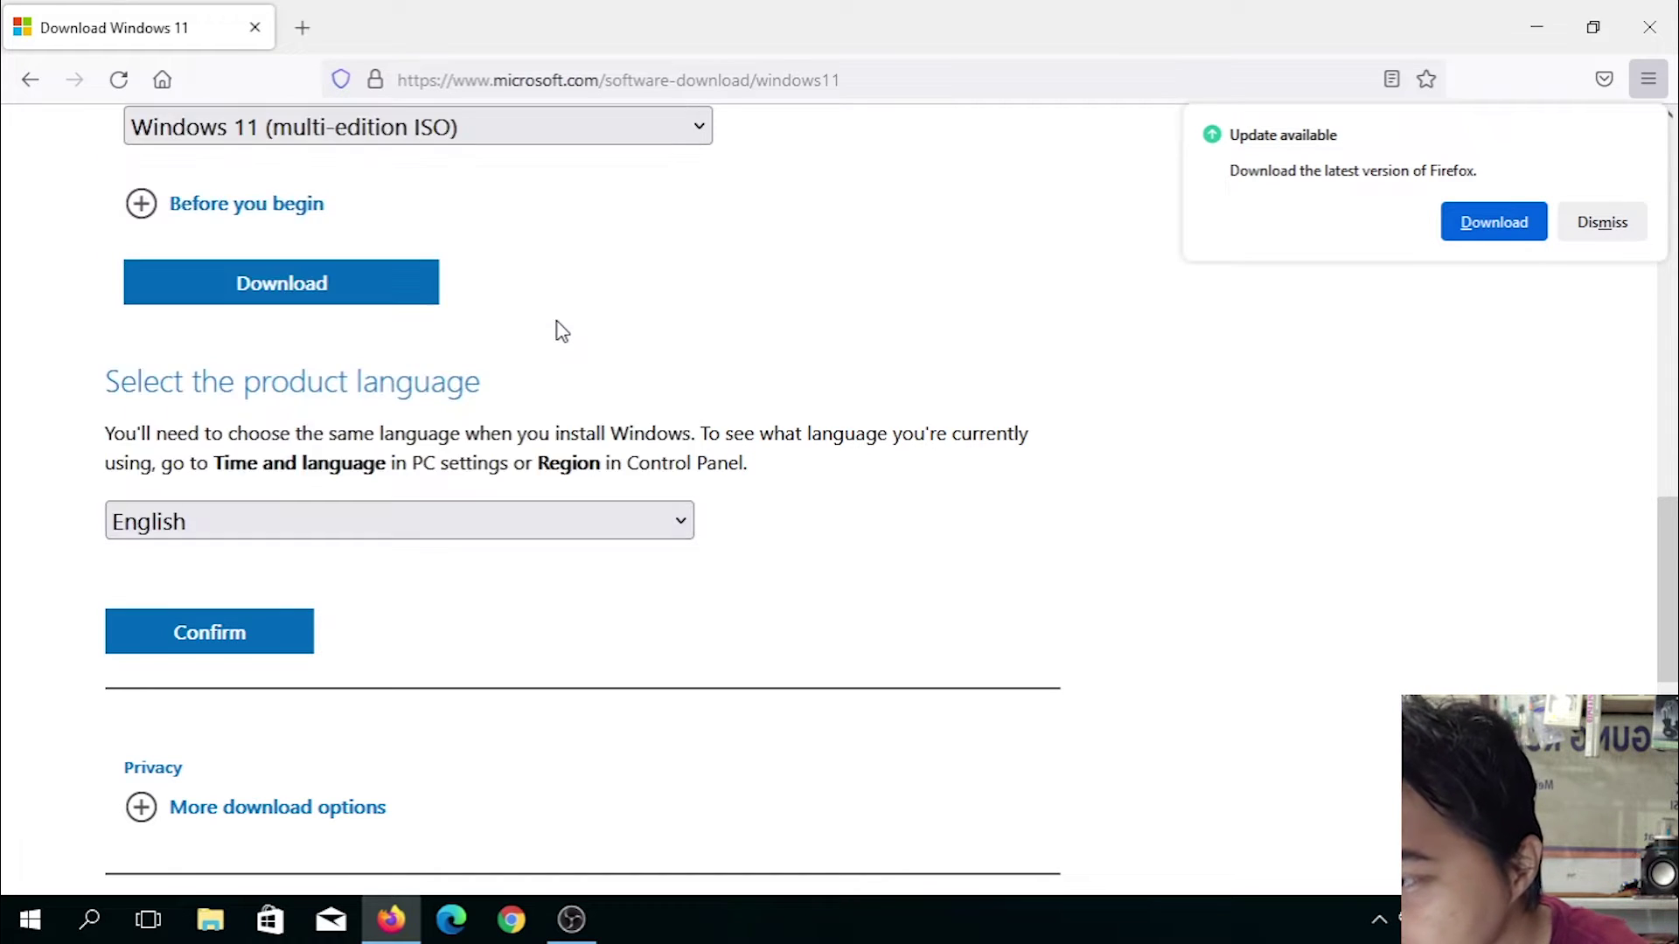
{"action": "left_click", "coordinate": [248, 644]}
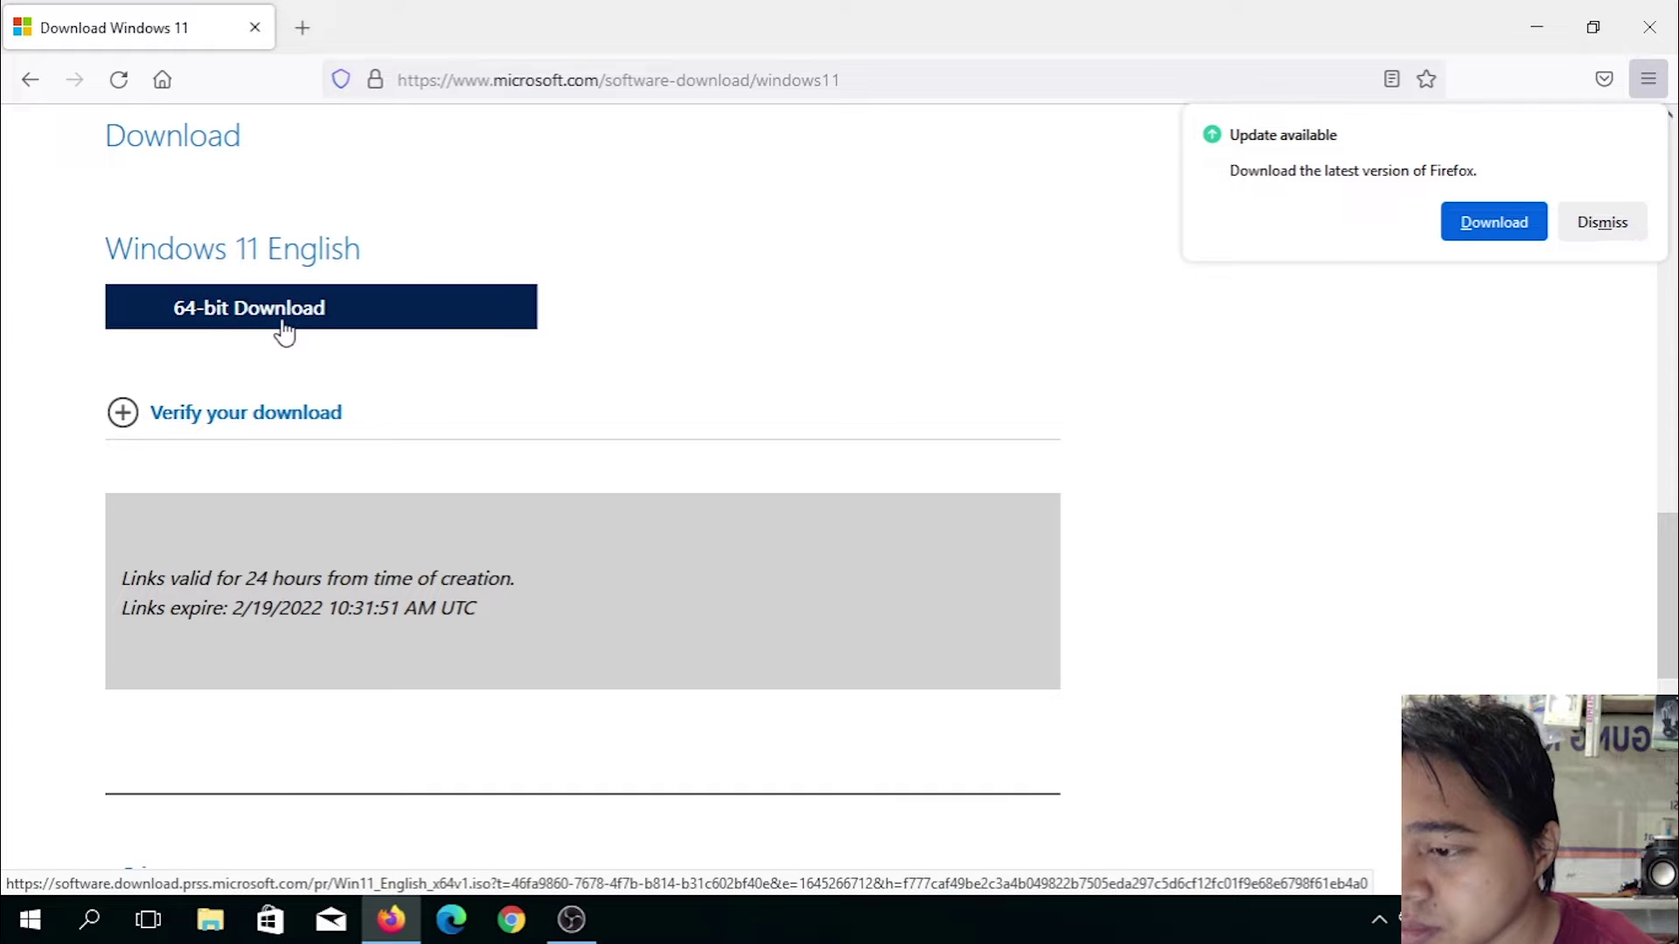
Step: Start the 64-bit Windows 11 English download and save Win11_English_x64v1.iso to disk instead of opening it
{"action": "left_click", "coordinate": [345, 307]}
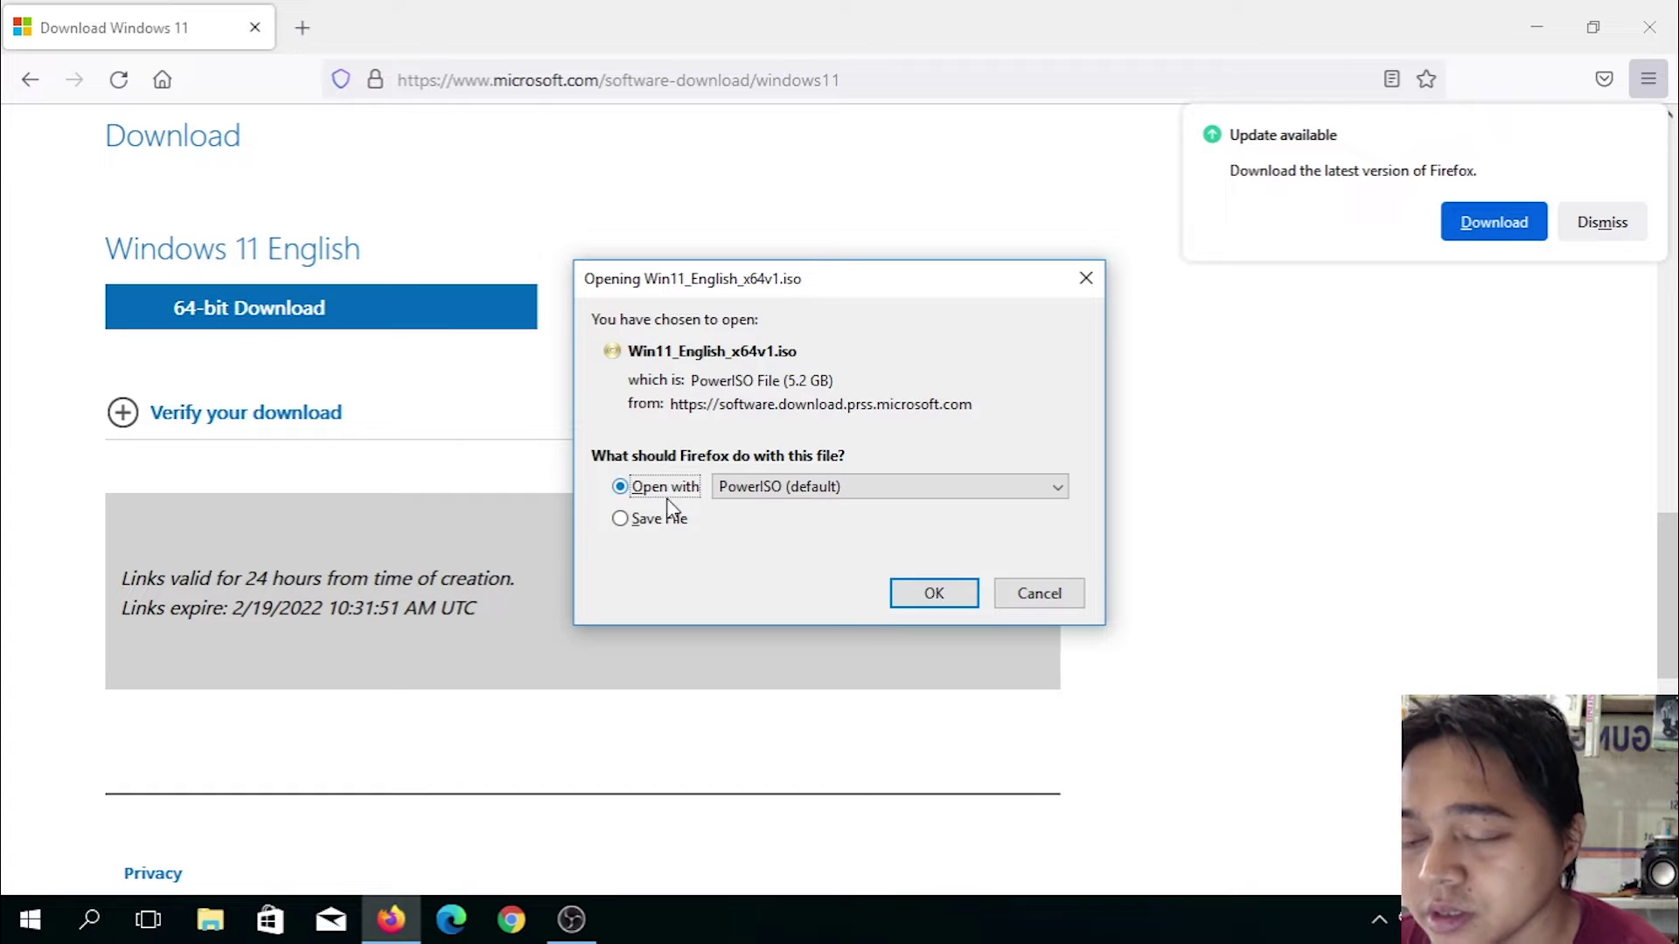
{"action": "left_click", "coordinate": [657, 525]}
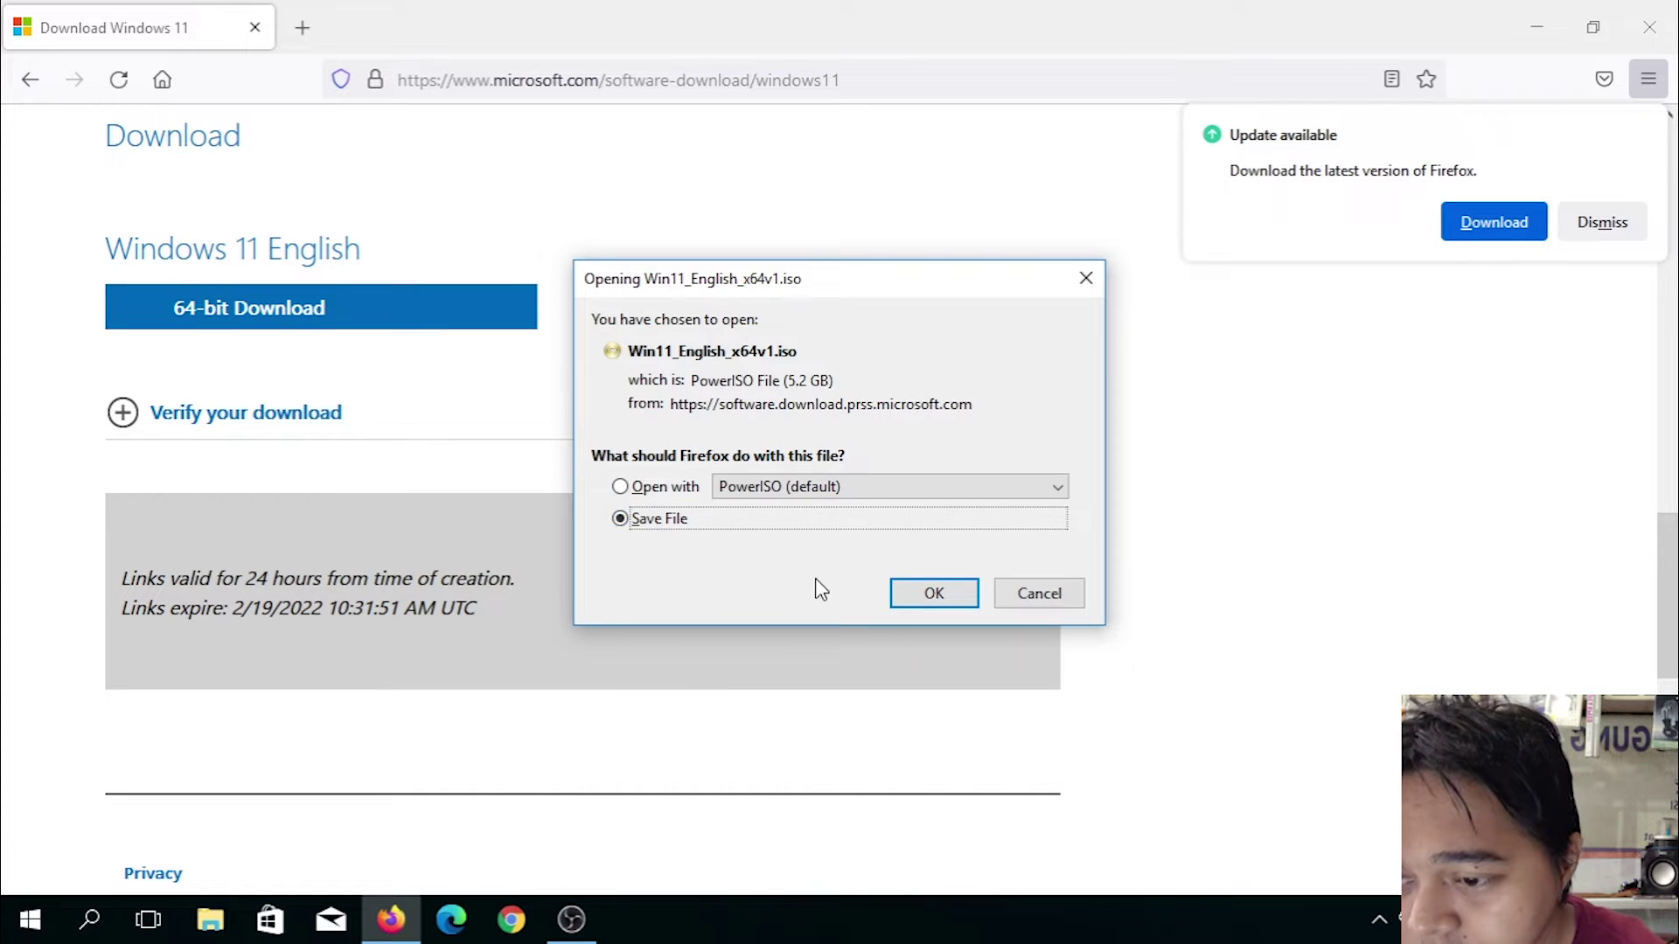
{"action": "left_click", "coordinate": [924, 596]}
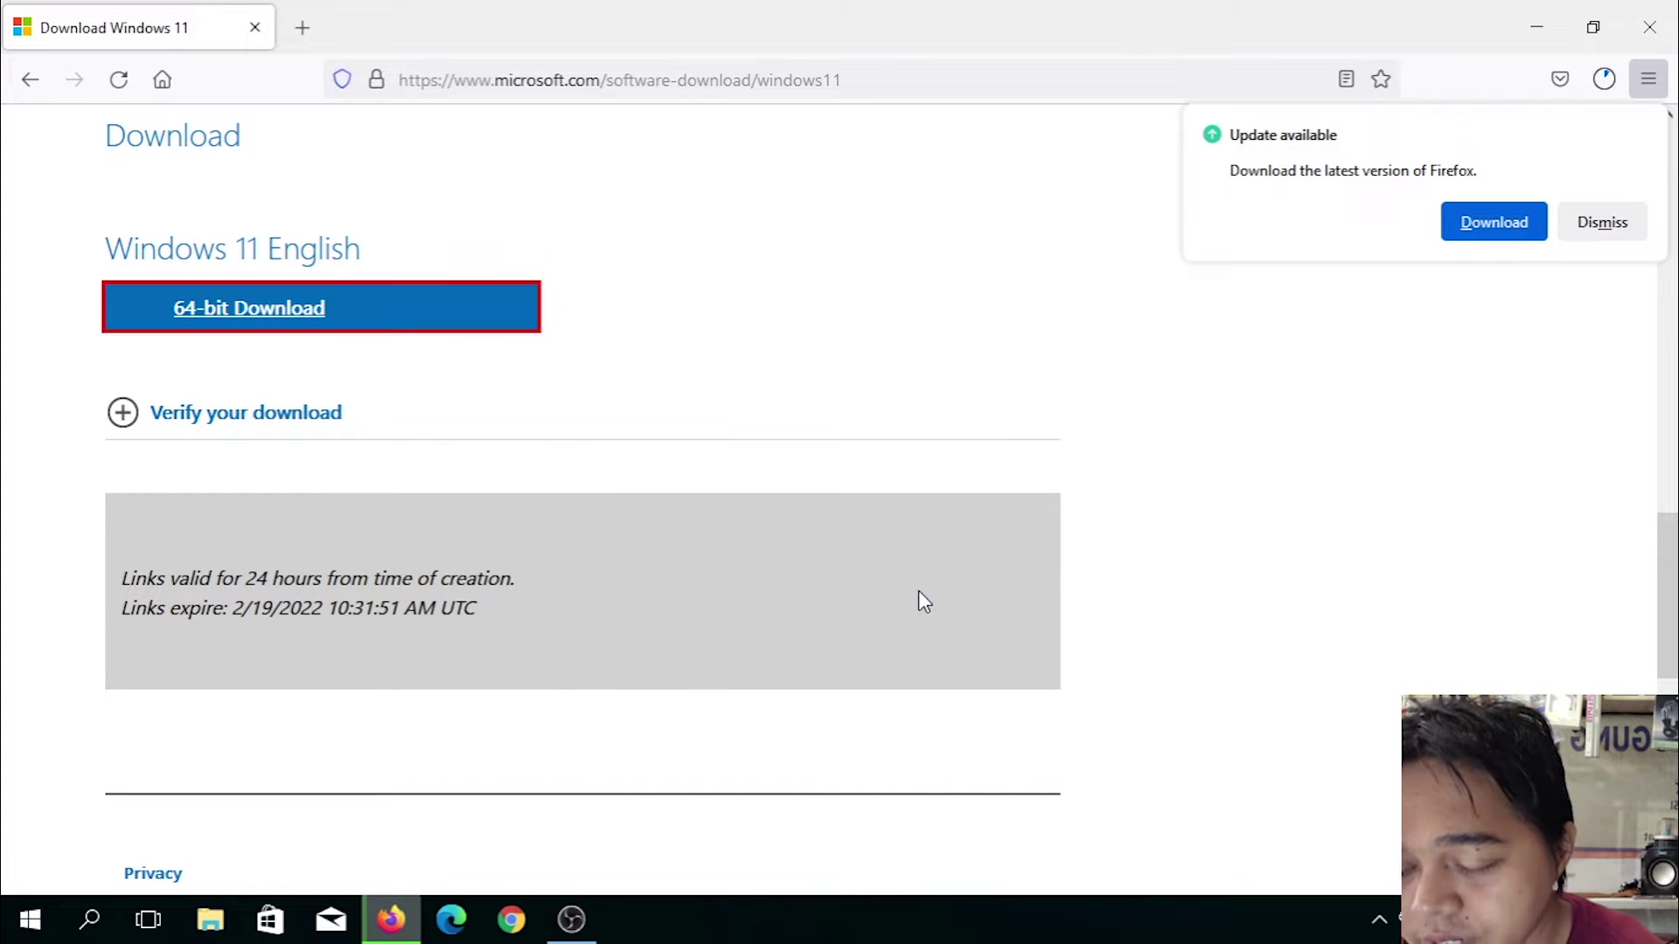
Step: Dismiss the browser update notice and open the downloads list to check the ISO's progress
{"action": "left_click", "coordinate": [1628, 226]}
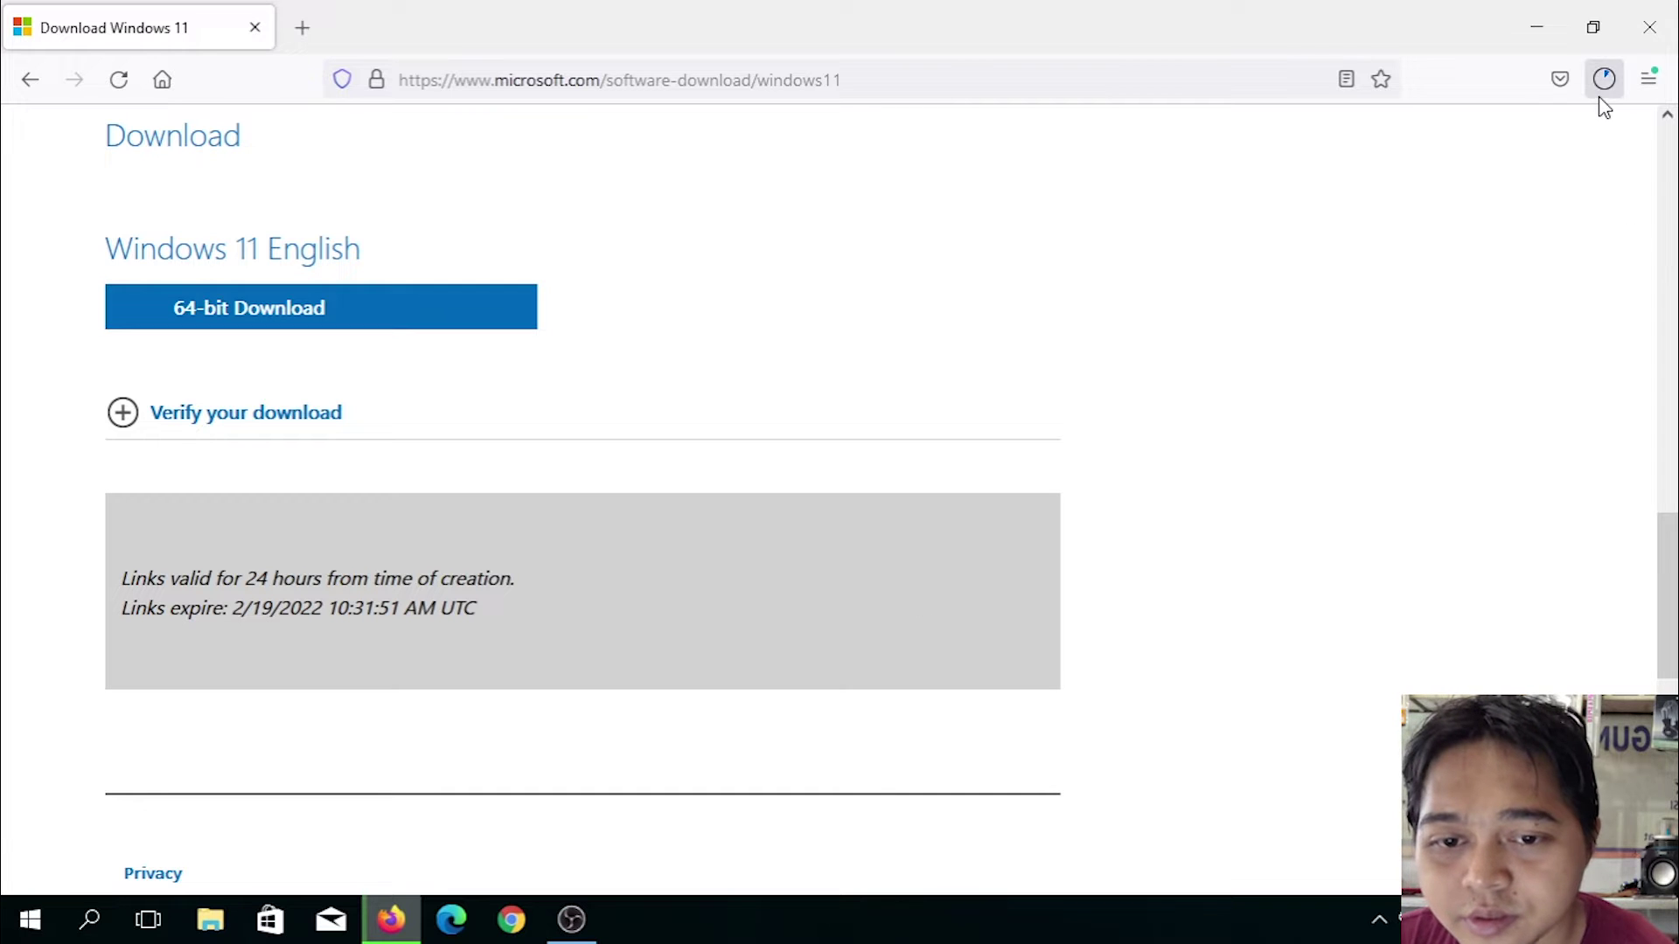
{"action": "left_click", "coordinate": [1648, 78]}
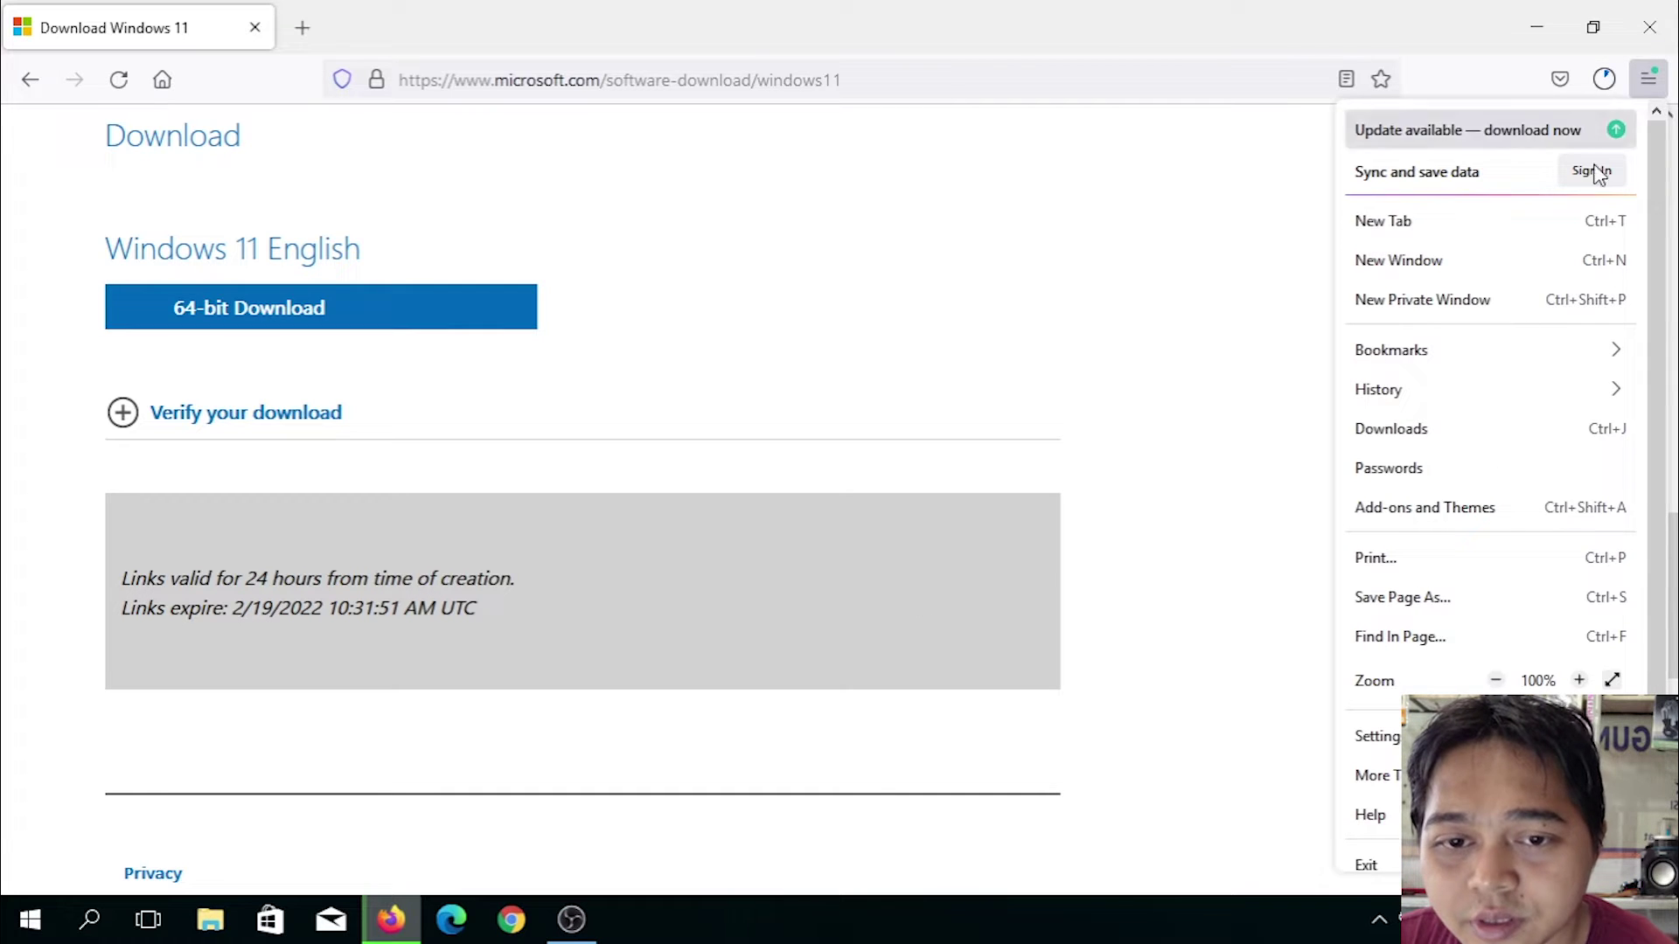
{"action": "left_click", "coordinate": [1446, 437]}
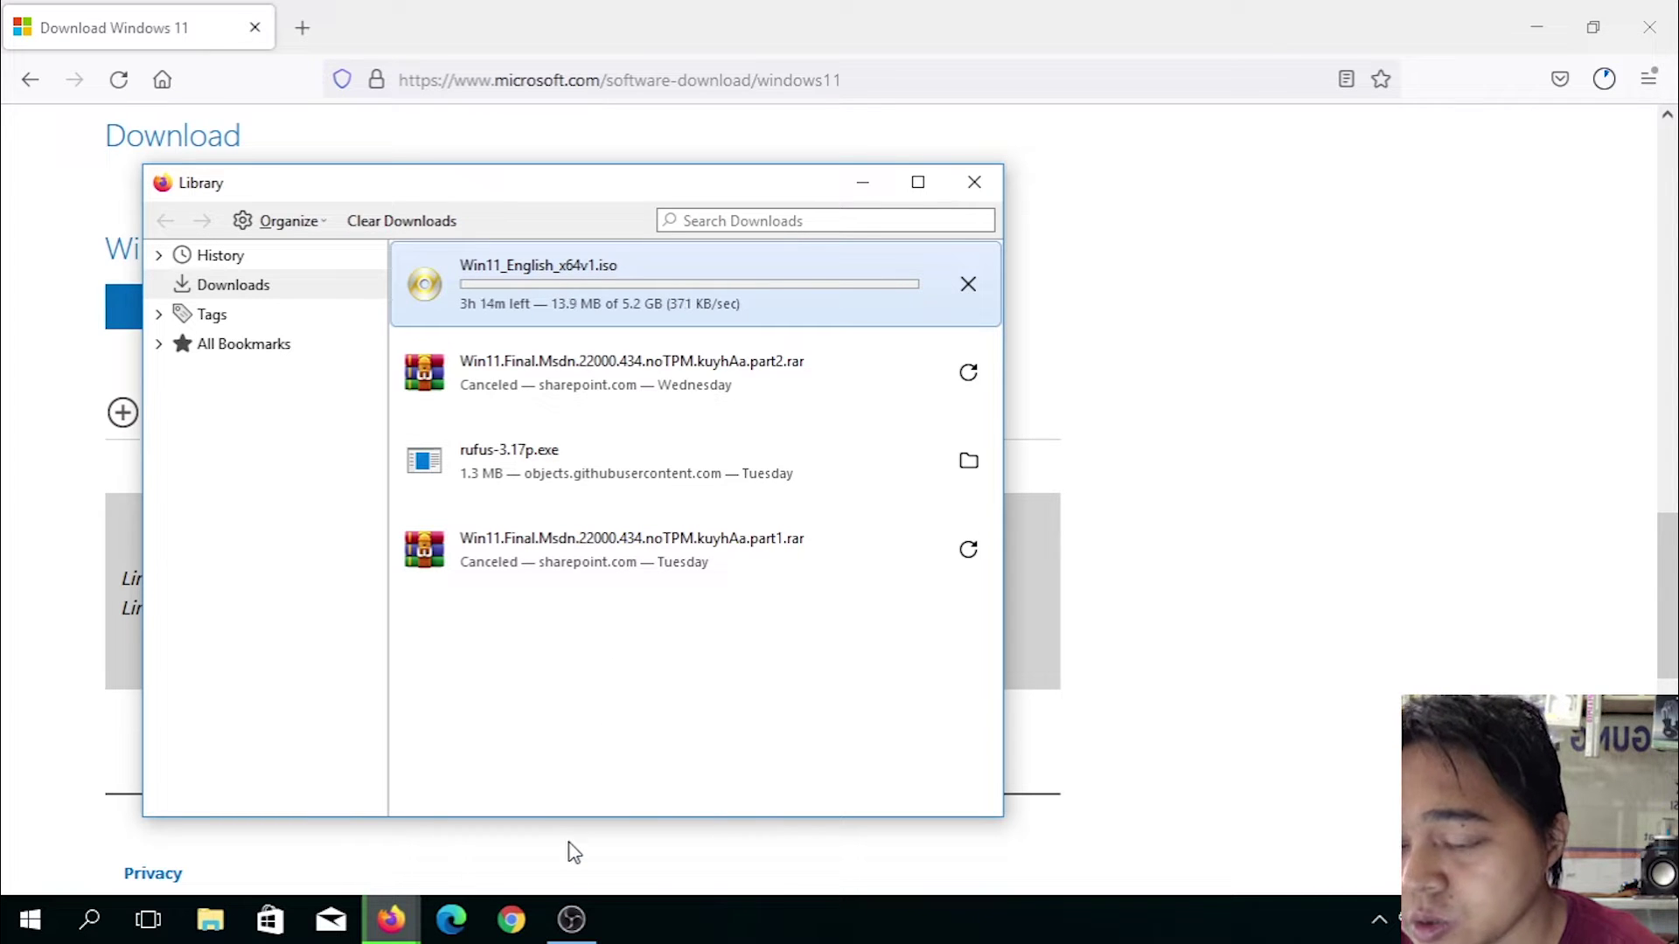
{"action": "left_click", "coordinate": [570, 937]}
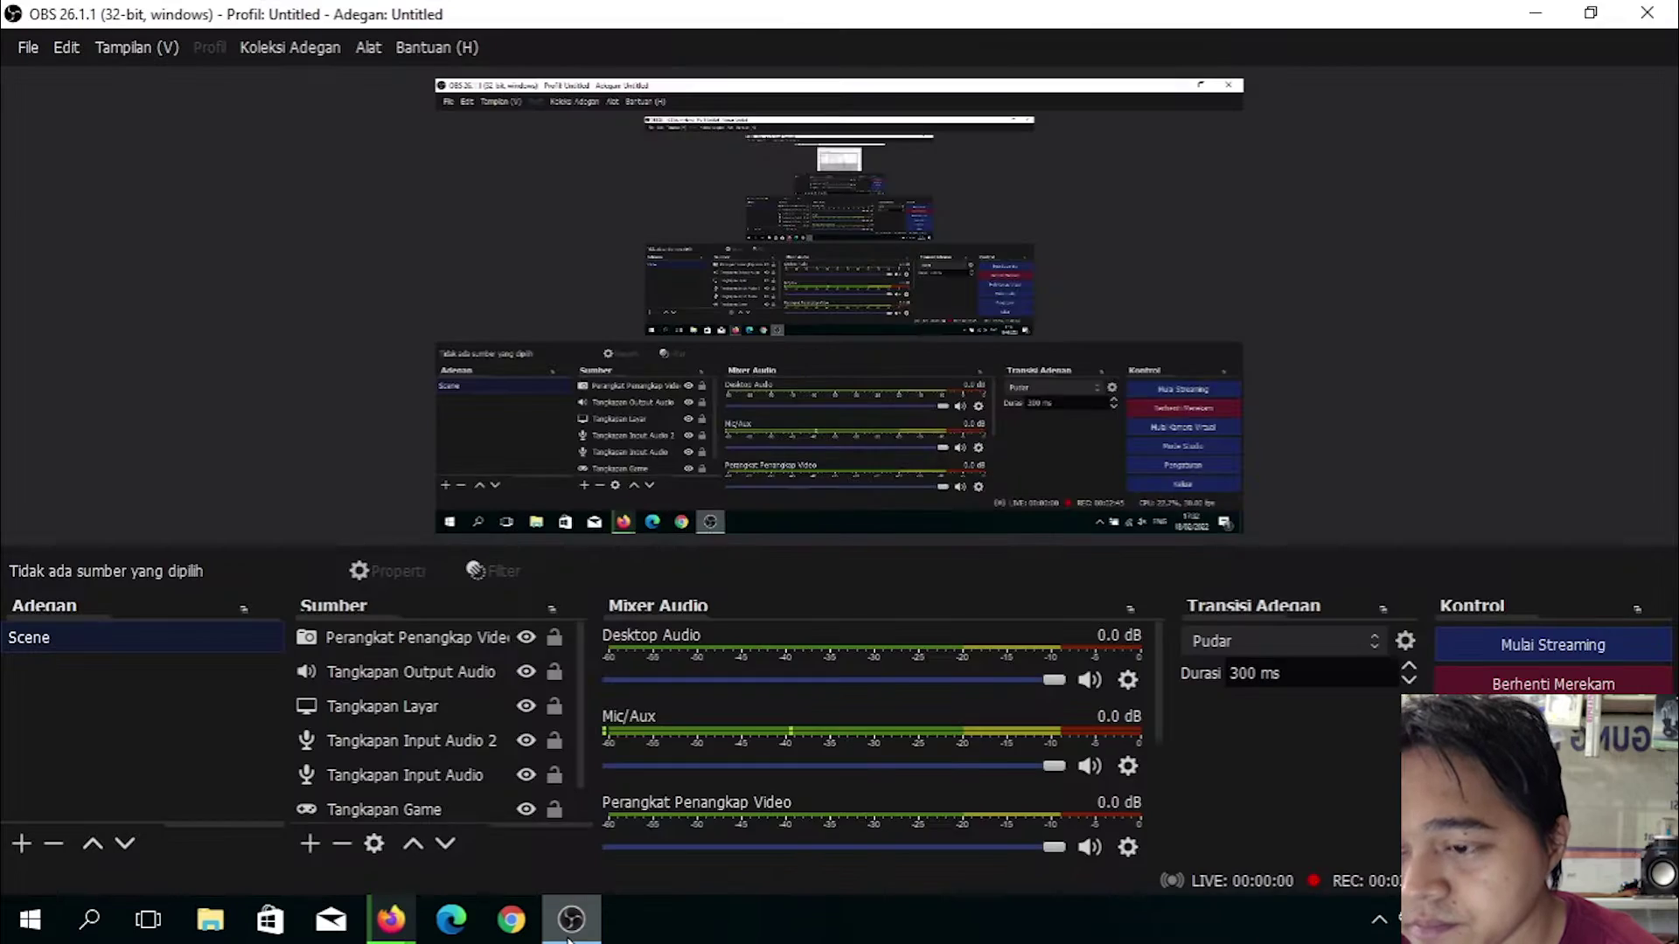
{"action": "left_click", "coordinate": [1522, 12]}
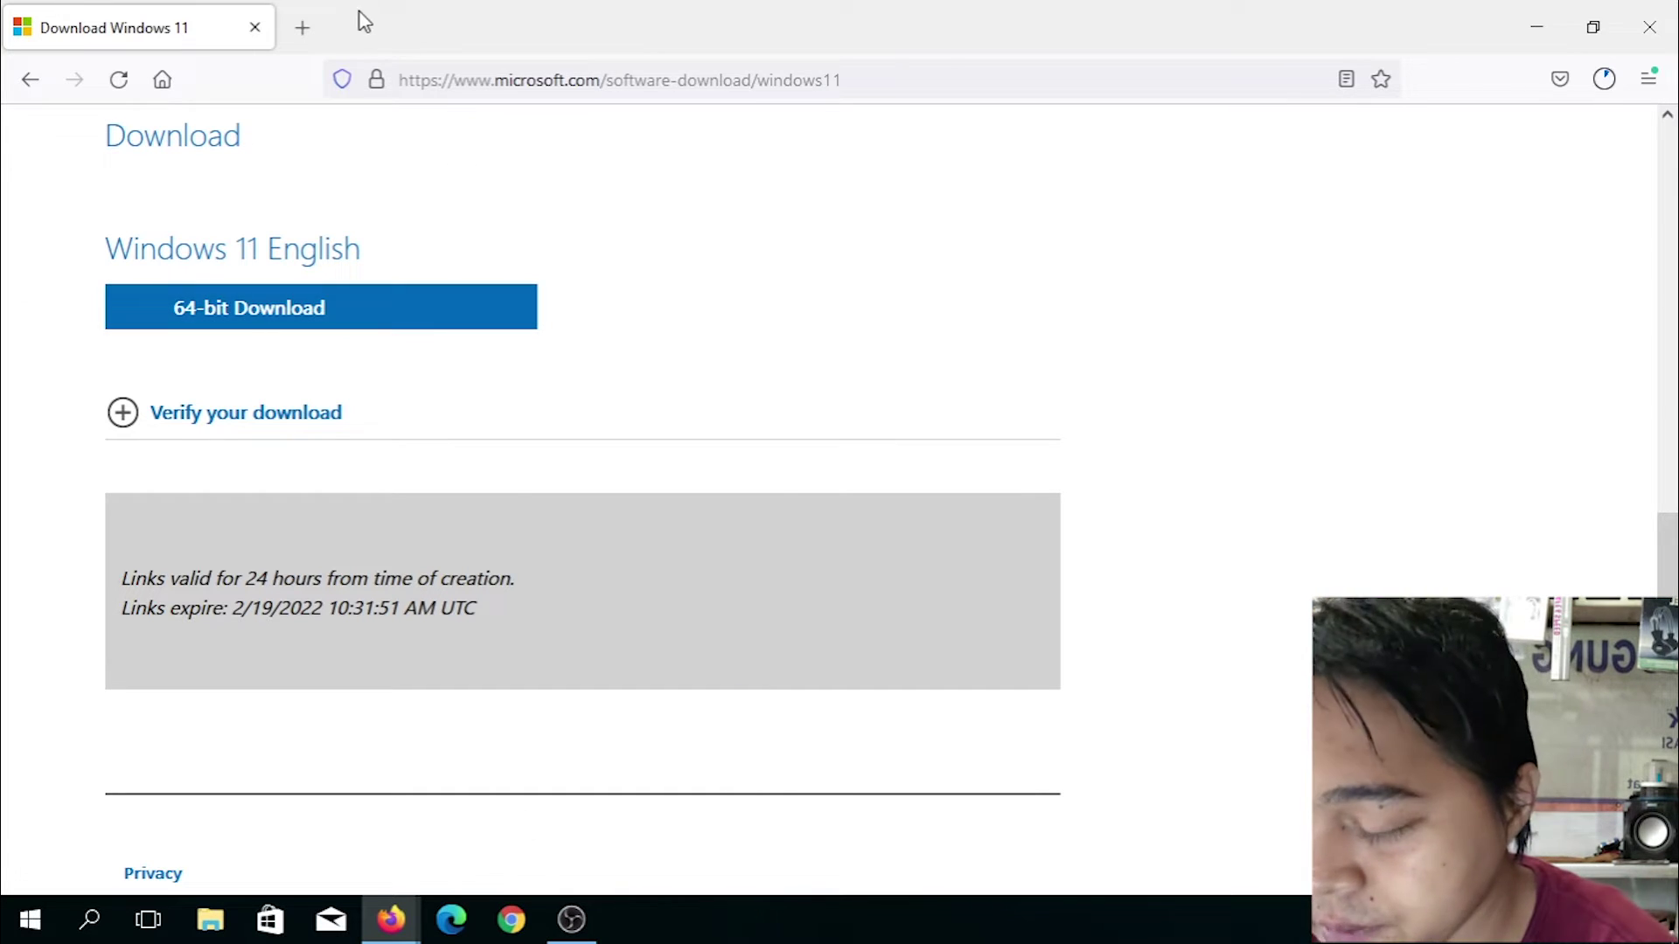
Step: Search for "rufus terbaru" in a new browser tab and open Uptodown's Rufus page for Windows
{"action": "left_click", "coordinate": [303, 28]}
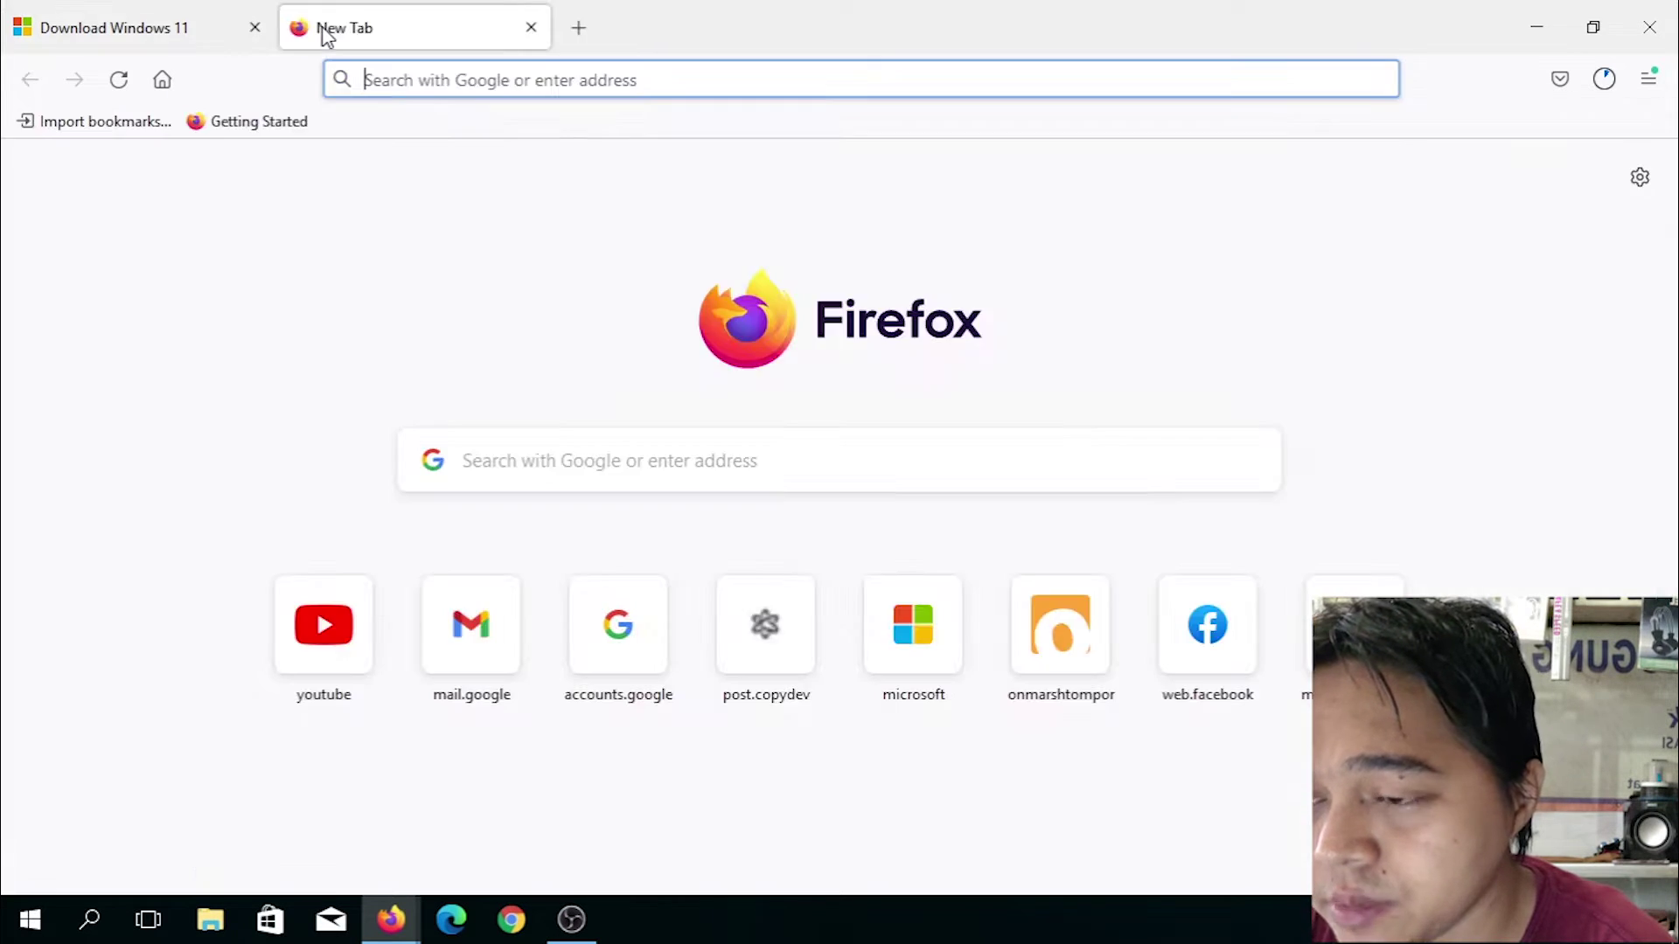
{"action": "left_click", "coordinate": [477, 81]}
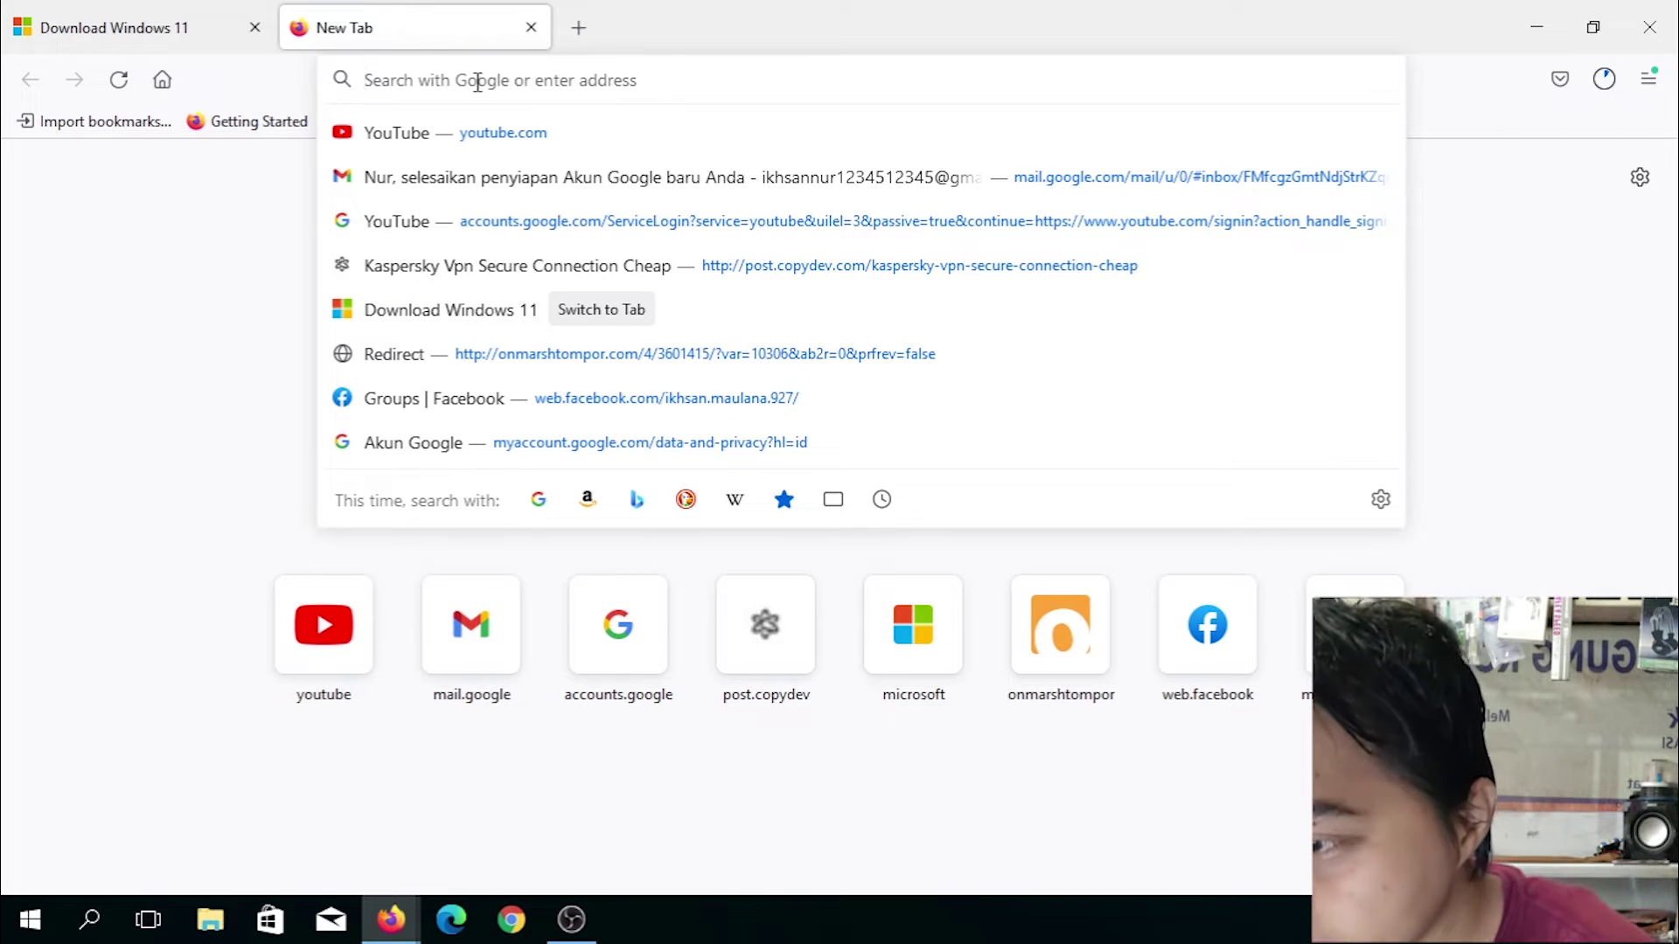
{"action": "type", "text": "rufus ter"}
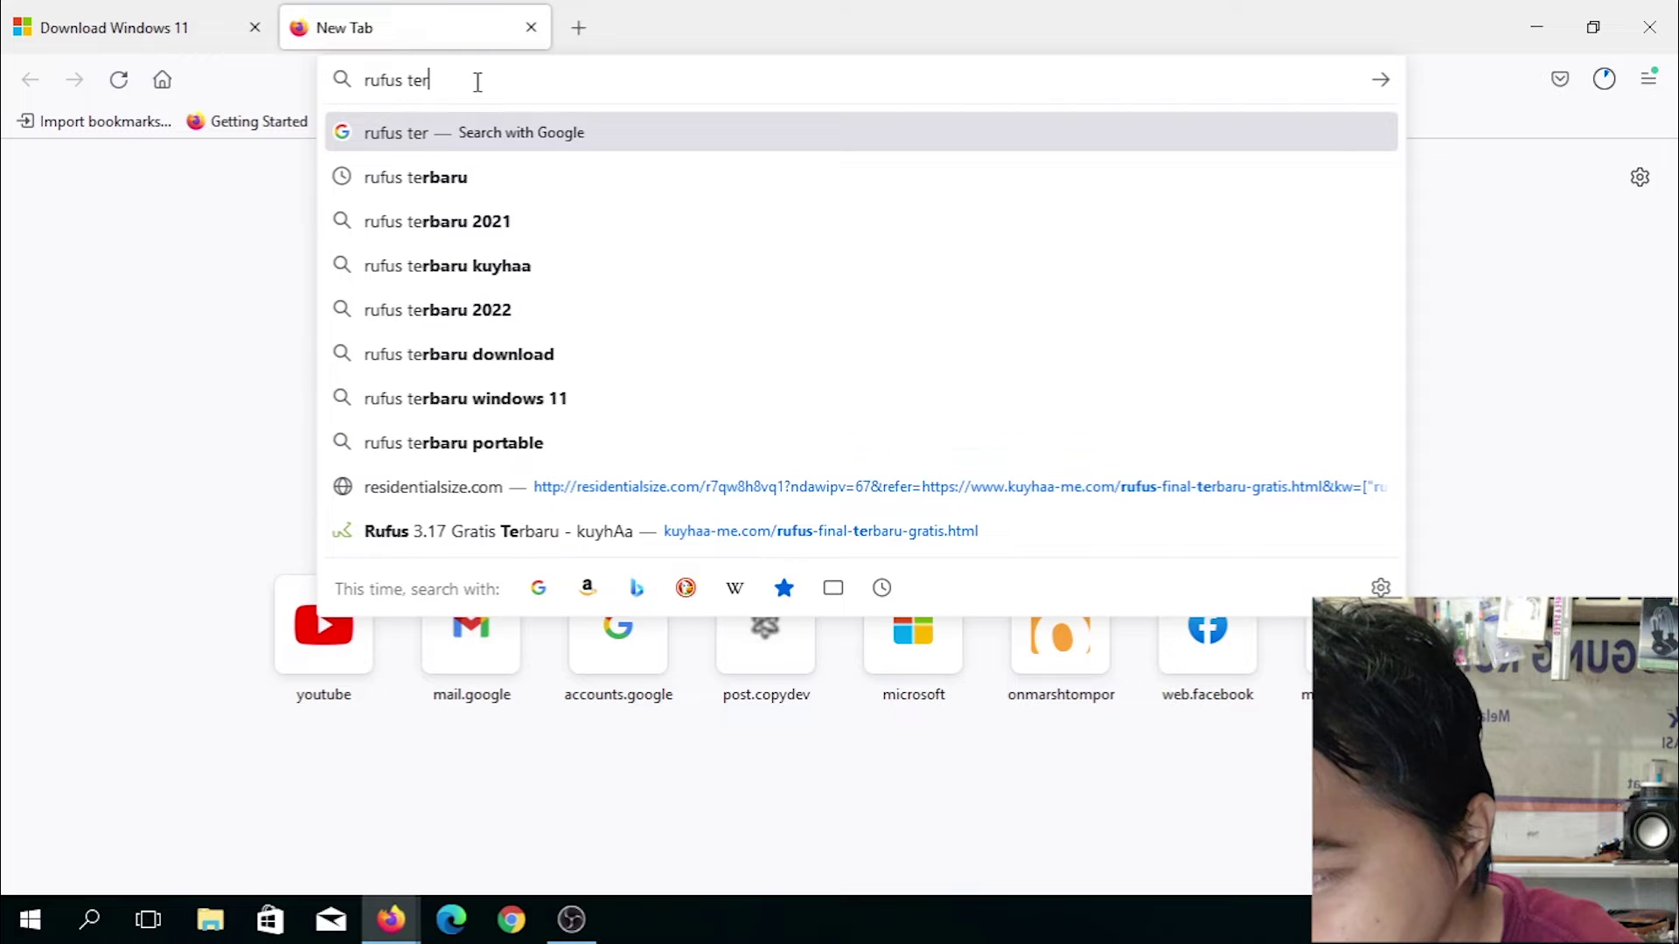
{"action": "type", "text": "baru"}
{"action": "key", "text": "Return"}
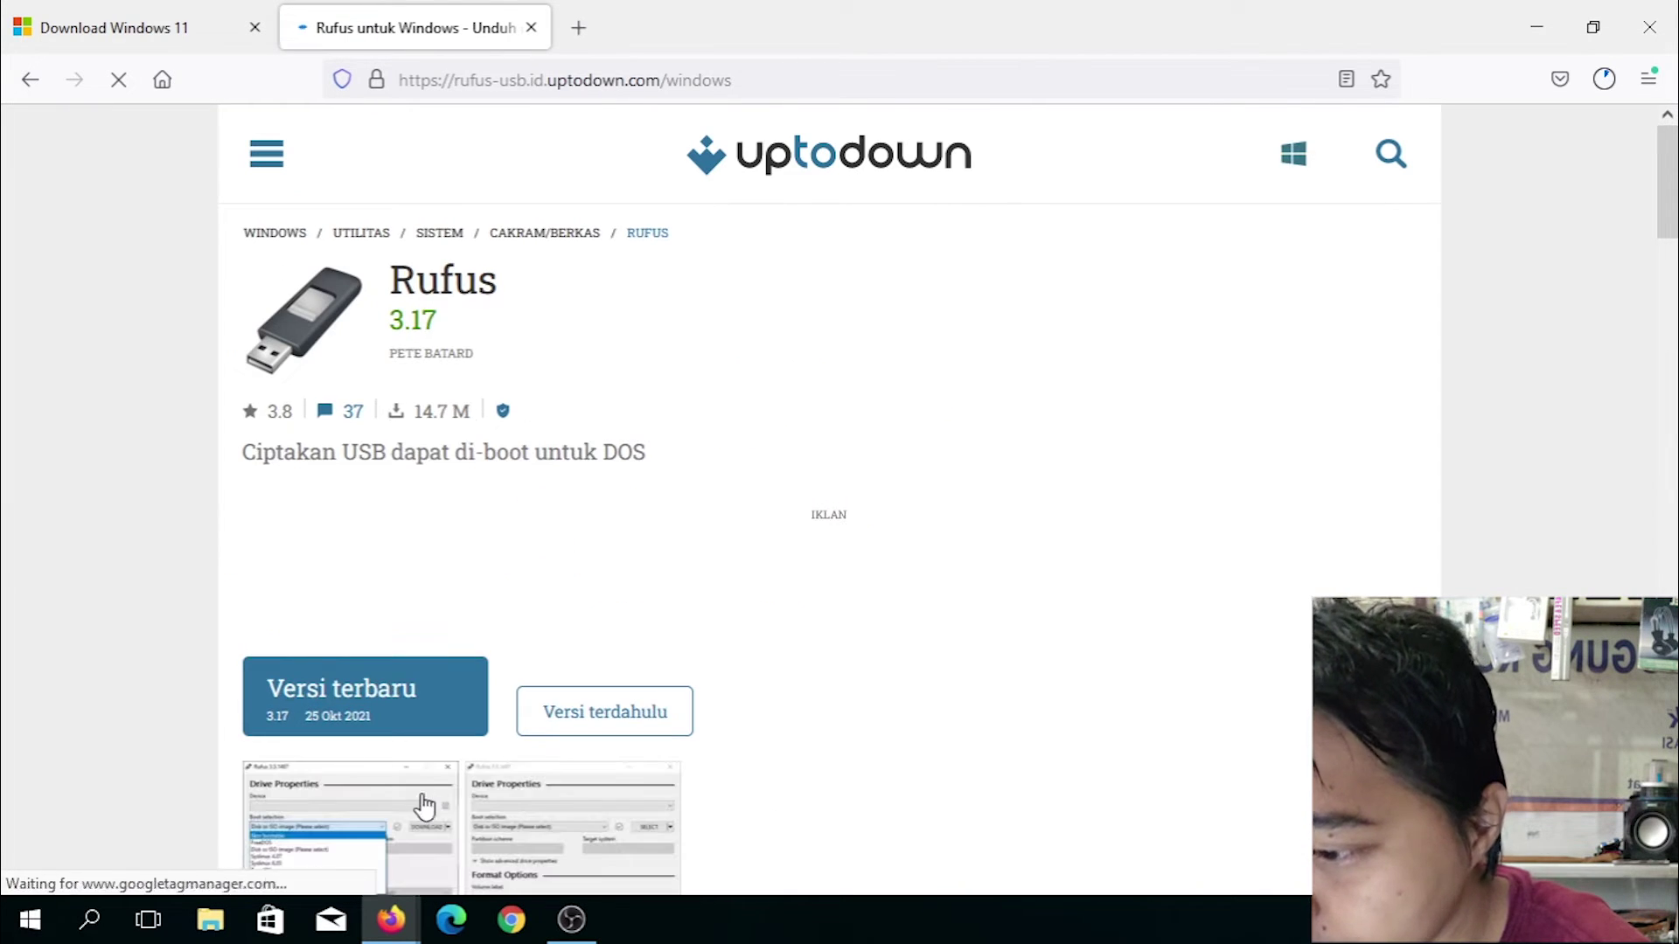
Step: Download the latest version of Rufus, 3.17, from Uptodown and save the file rufus-3-17.exe
{"action": "left_click", "coordinate": [402, 699]}
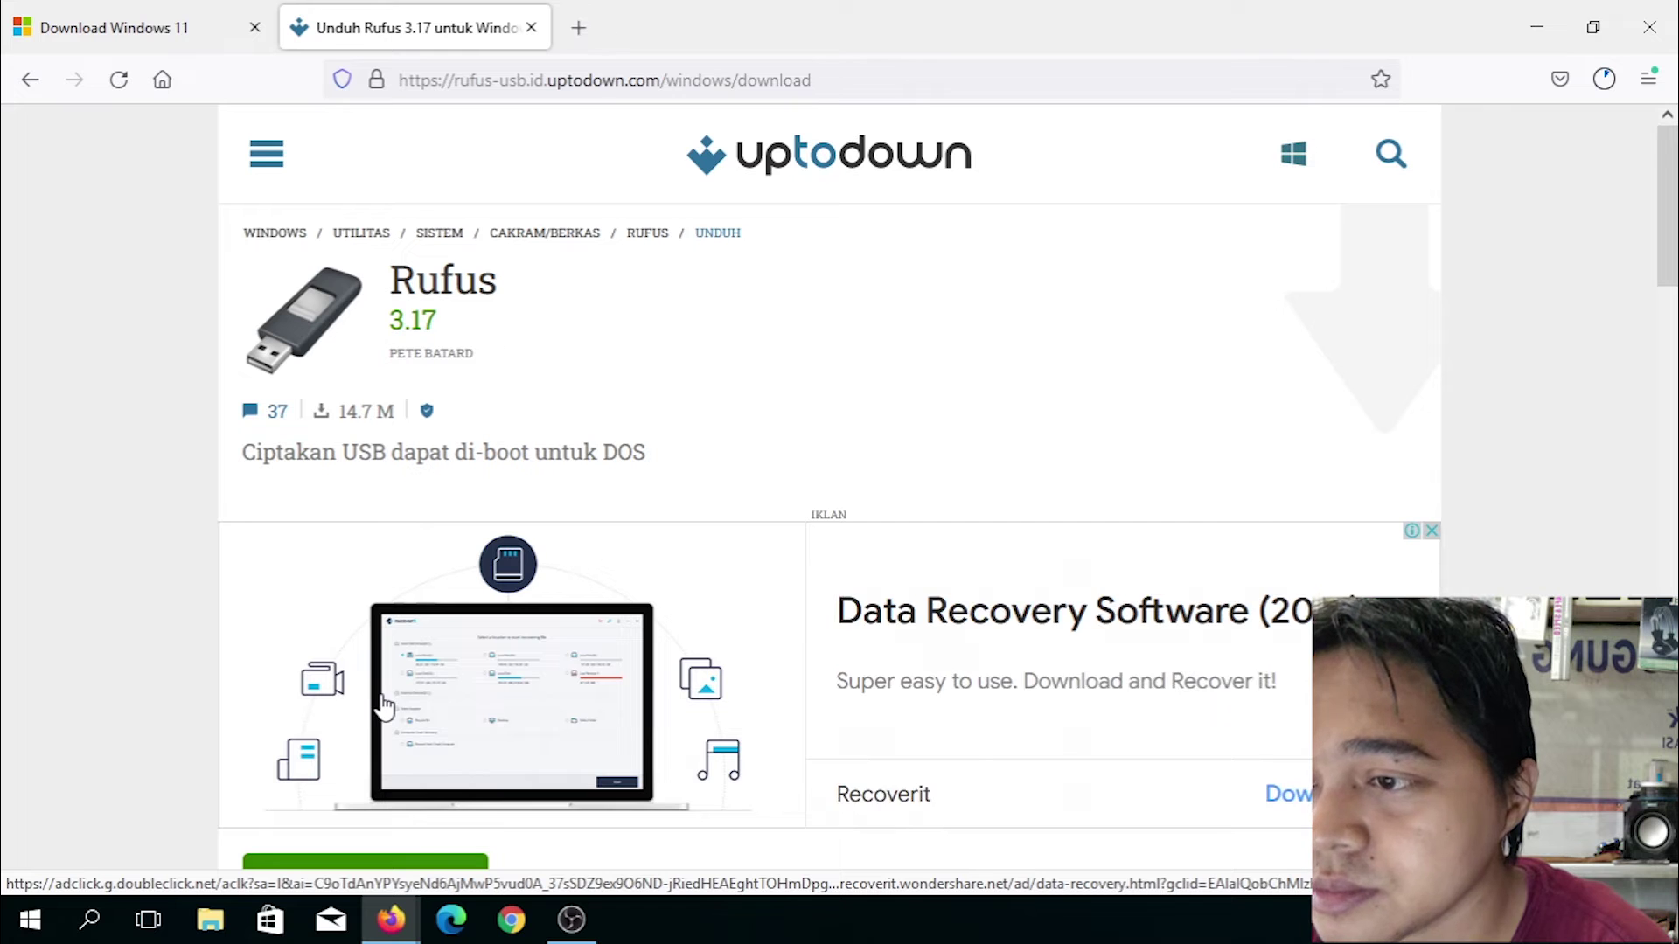
{"action": "scroll", "coordinate": [137, 668], "scroll_direction": "down", "scroll_amount": 3}
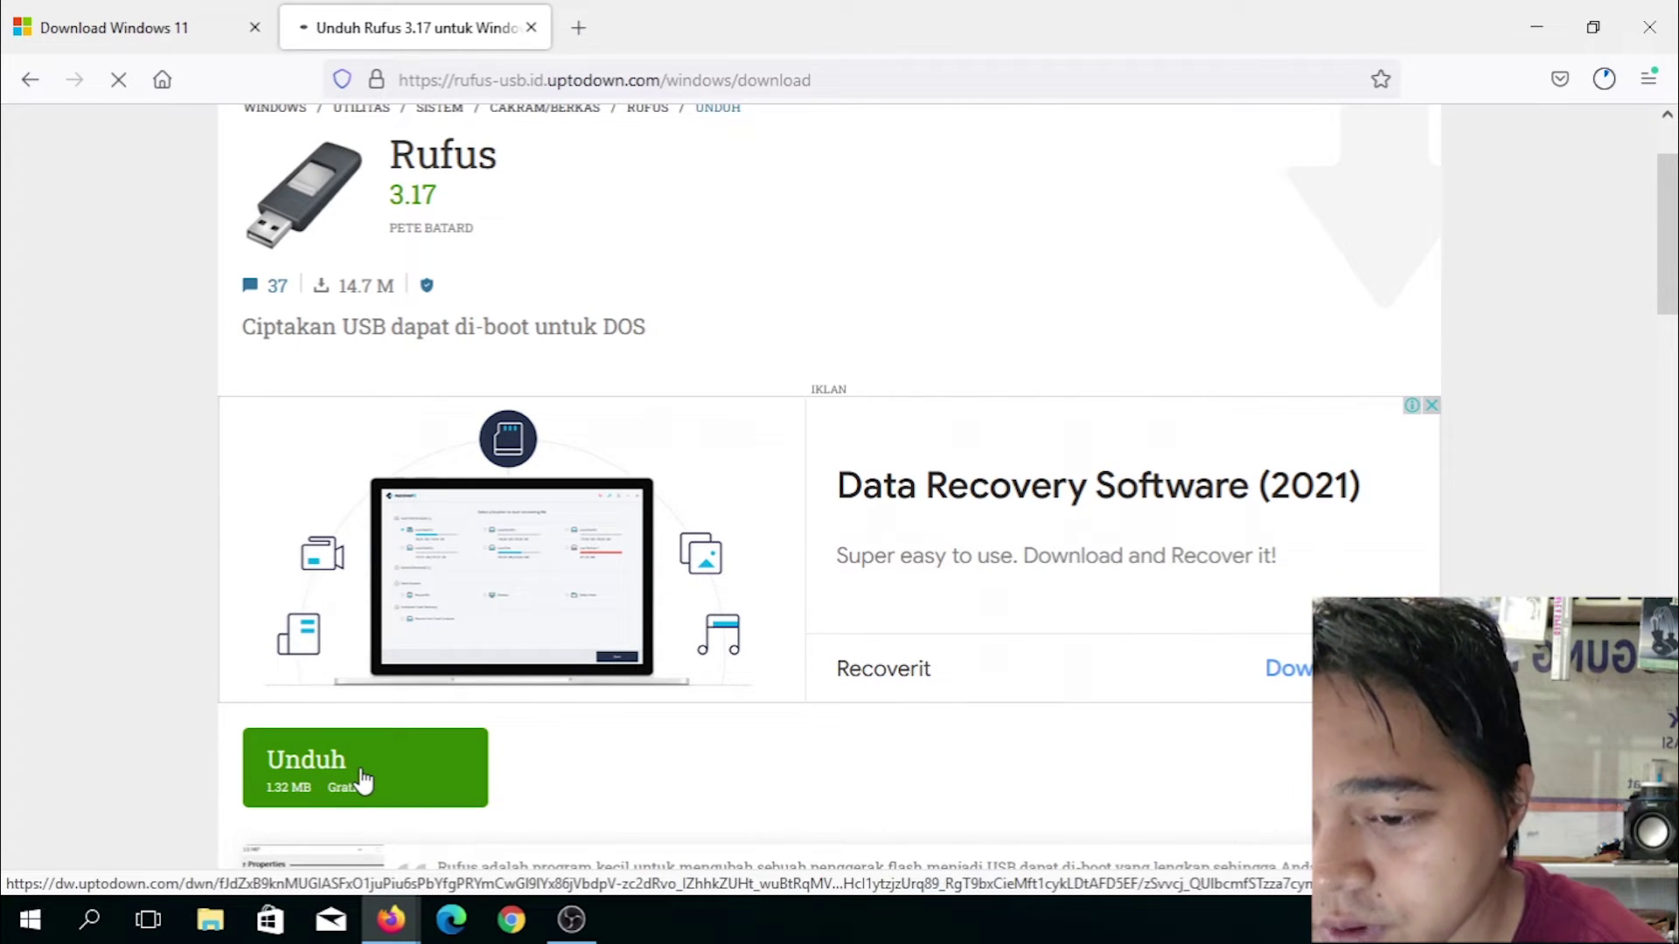
{"action": "left_click", "coordinate": [363, 781]}
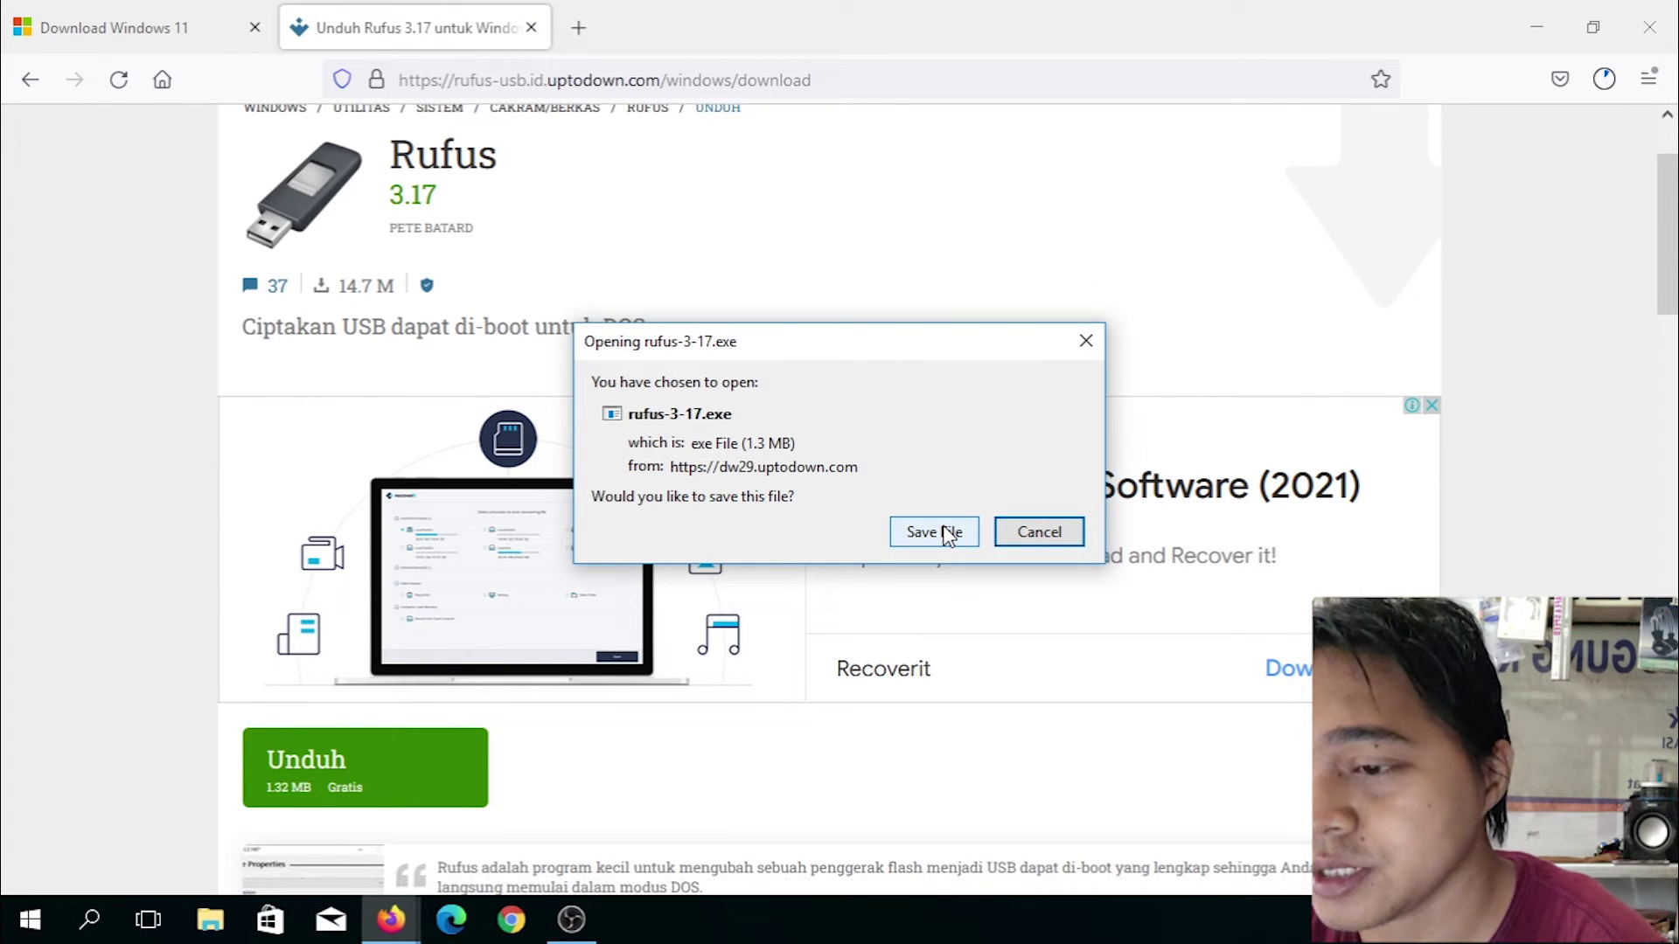
{"action": "left_click", "coordinate": [948, 533]}
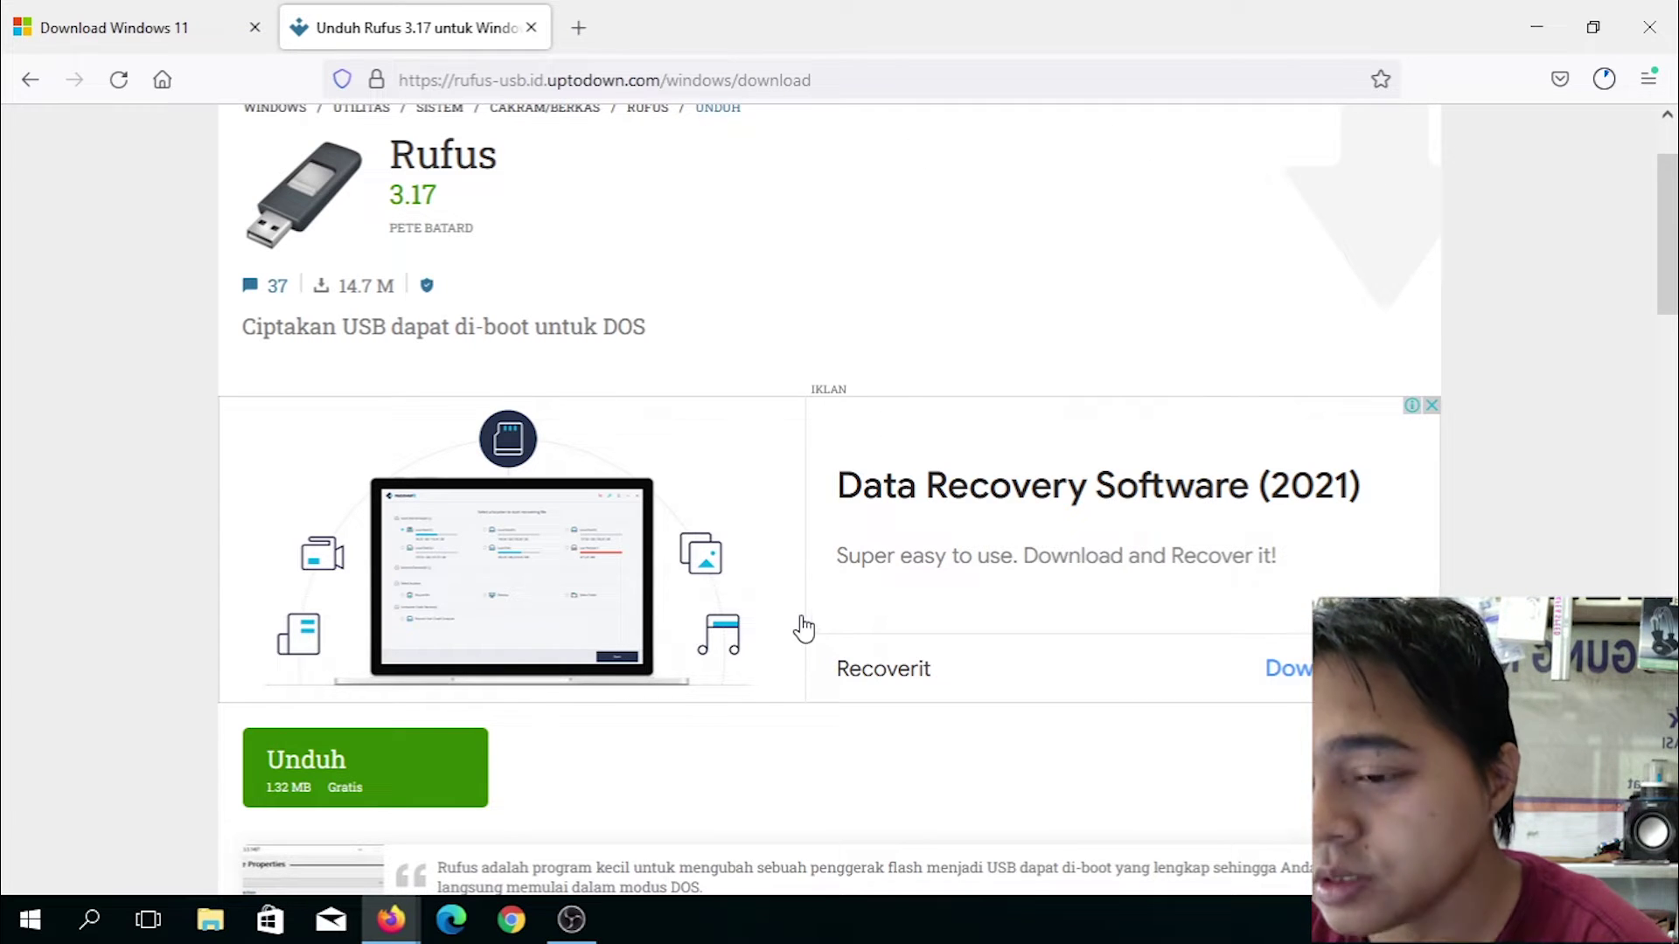
{"action": "left_click", "coordinate": [573, 920]}
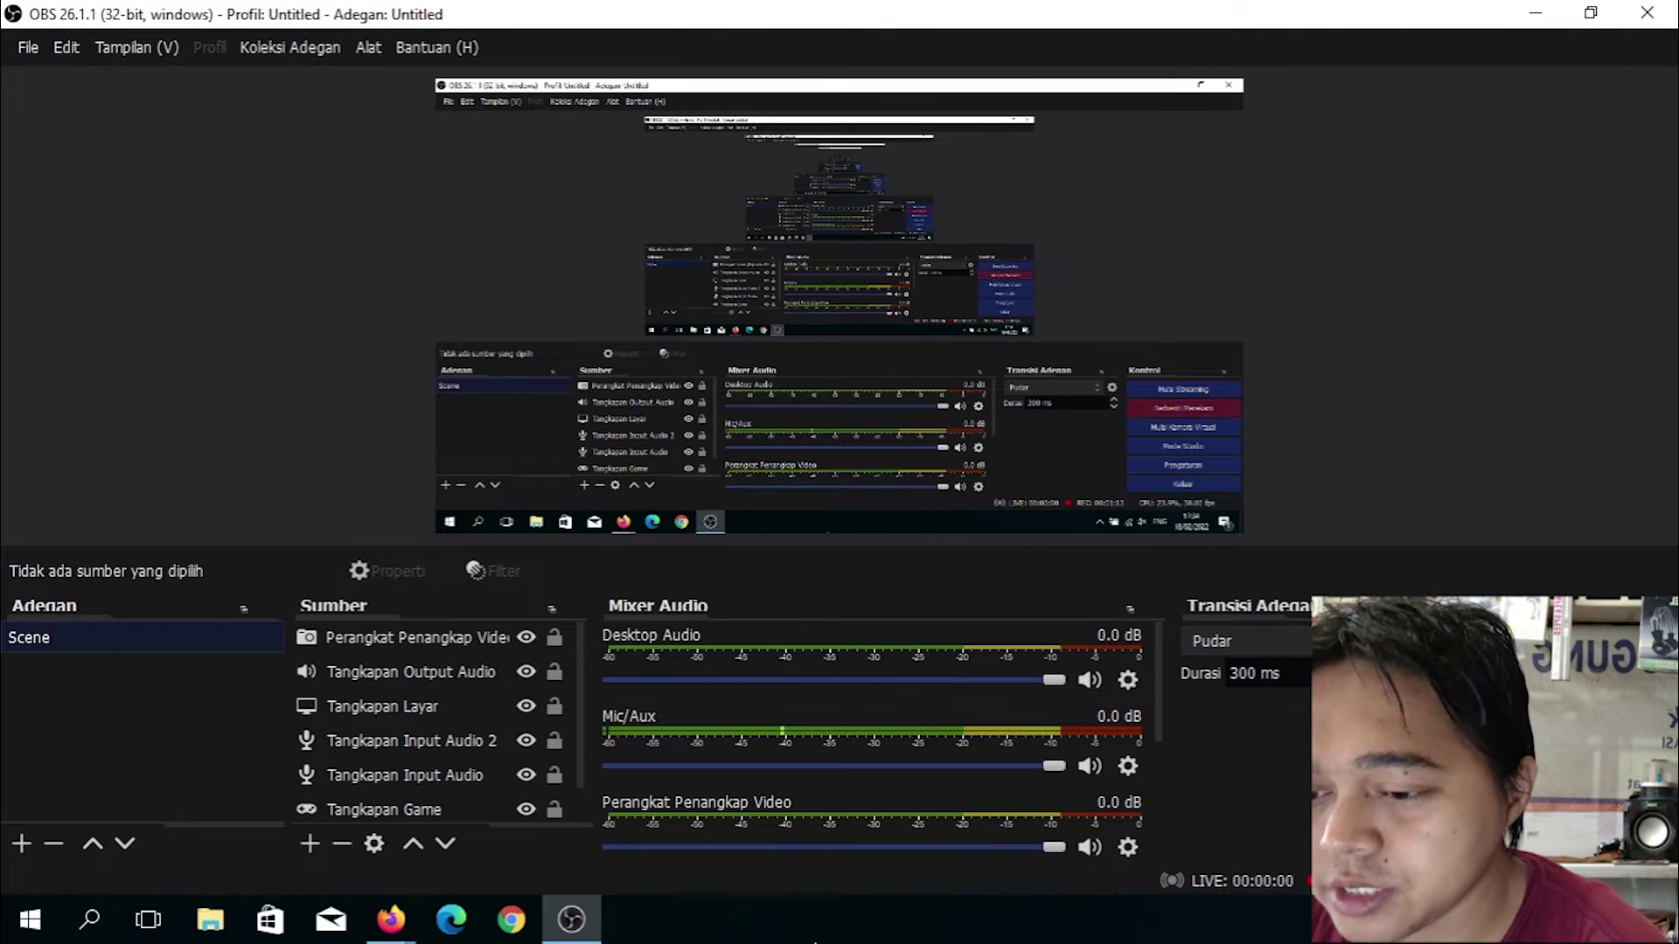
{"action": "left_click", "coordinate": [568, 932]}
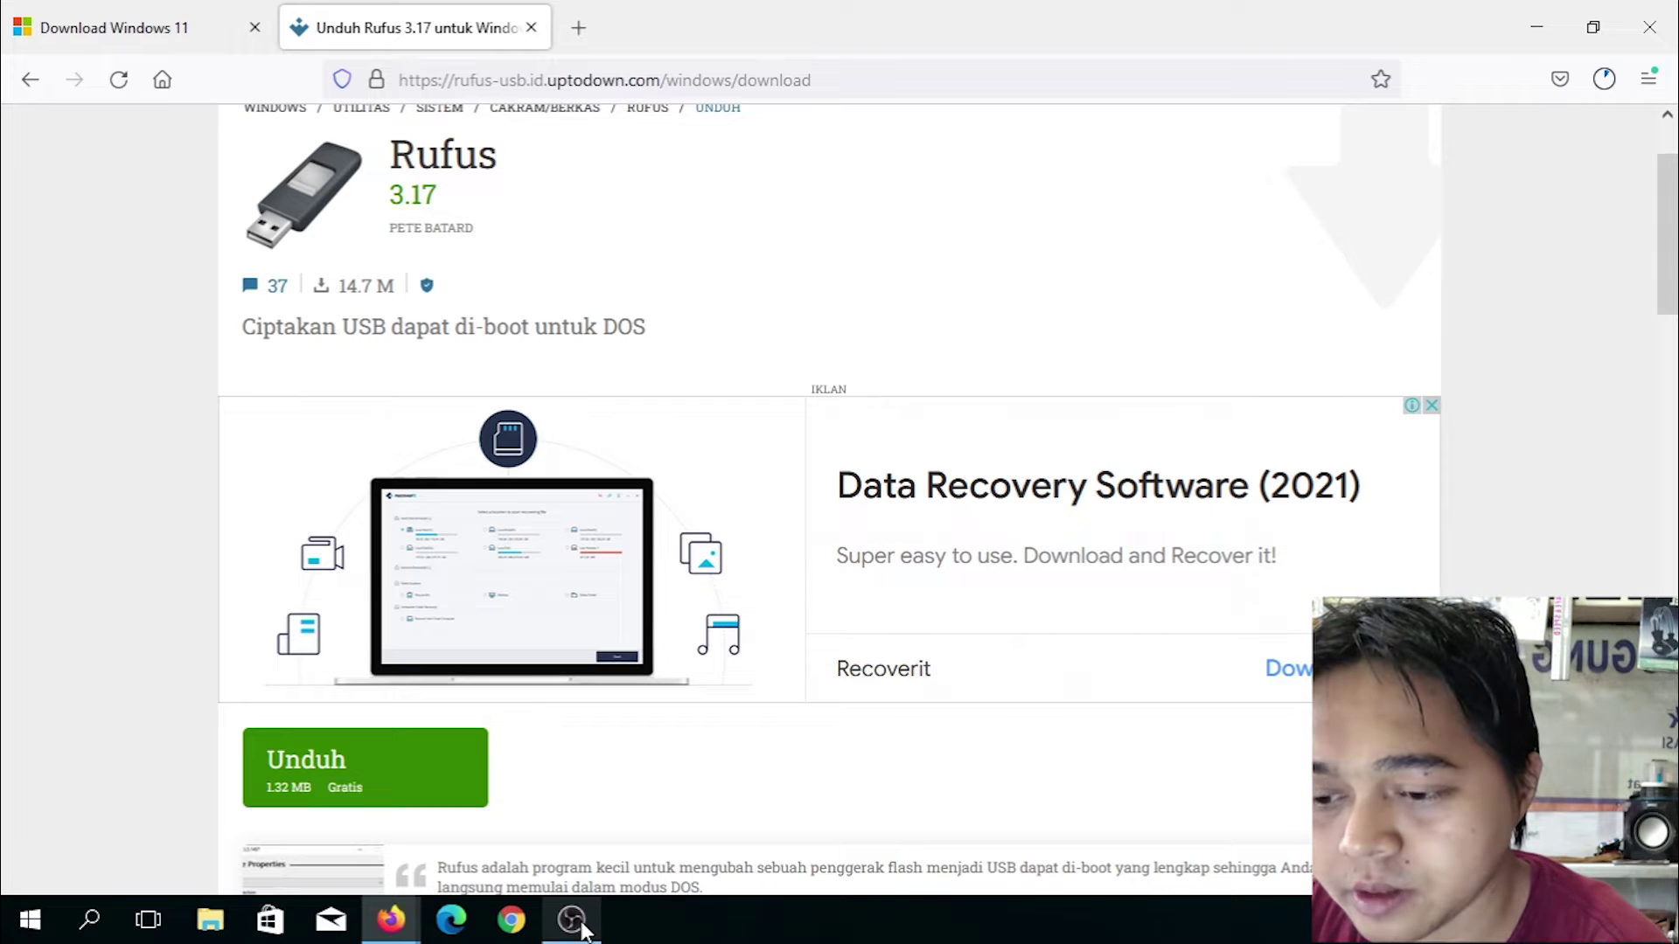
{"action": "mouse_move", "coordinate": [583, 929]}
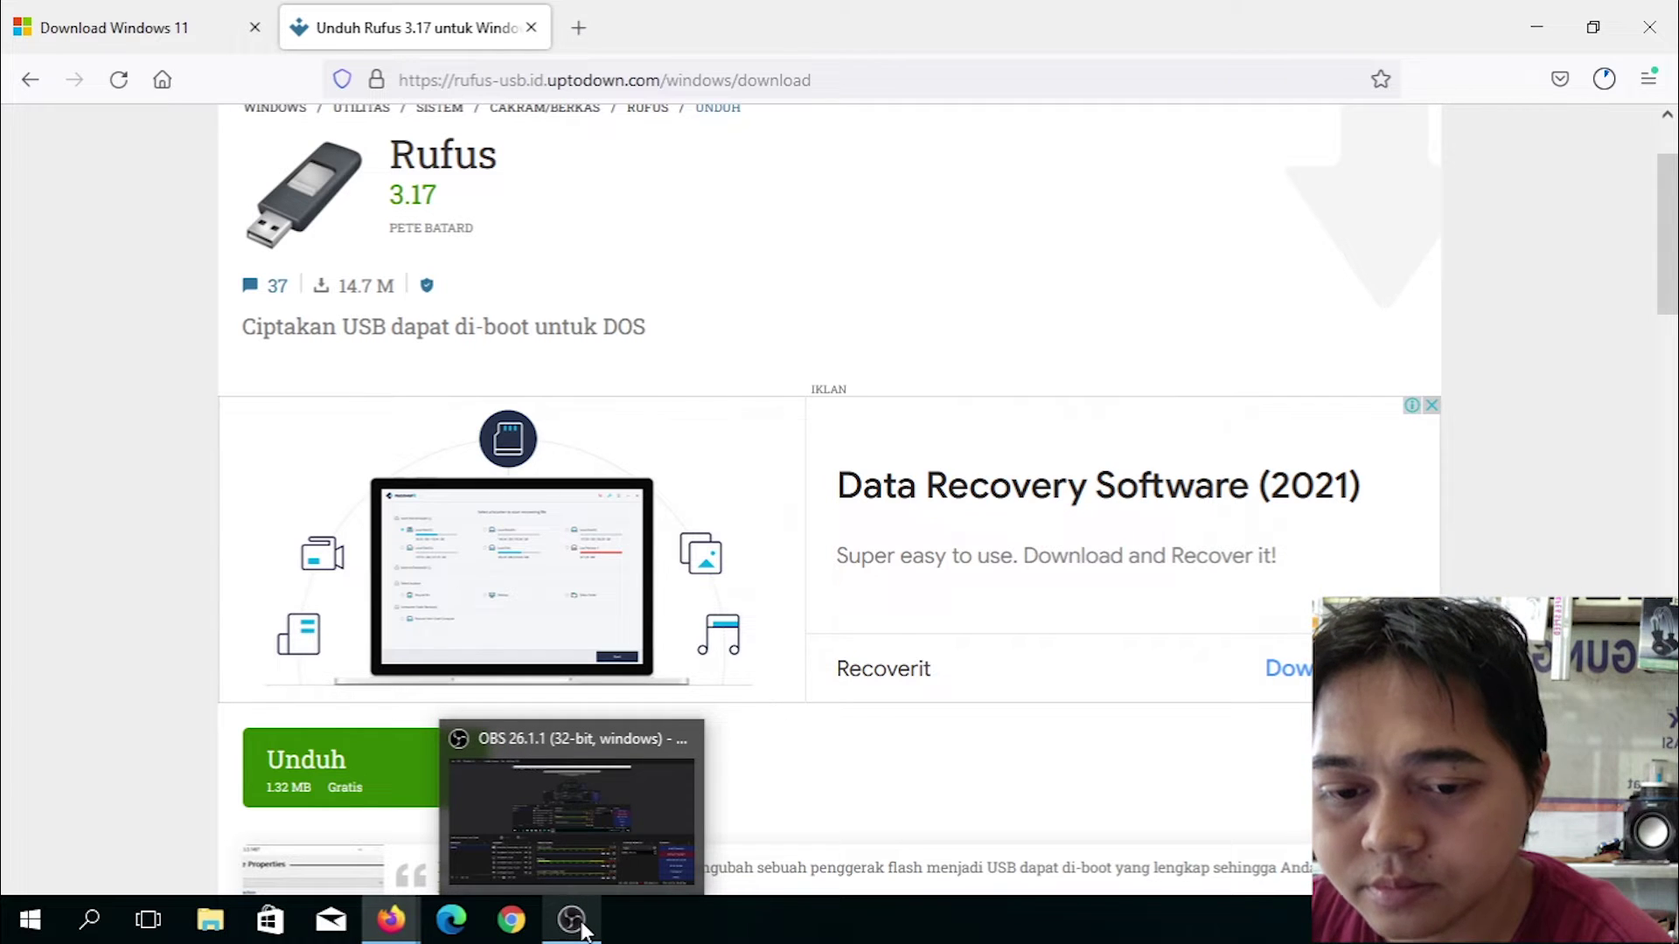
{"action": "left_click", "coordinate": [583, 930]}
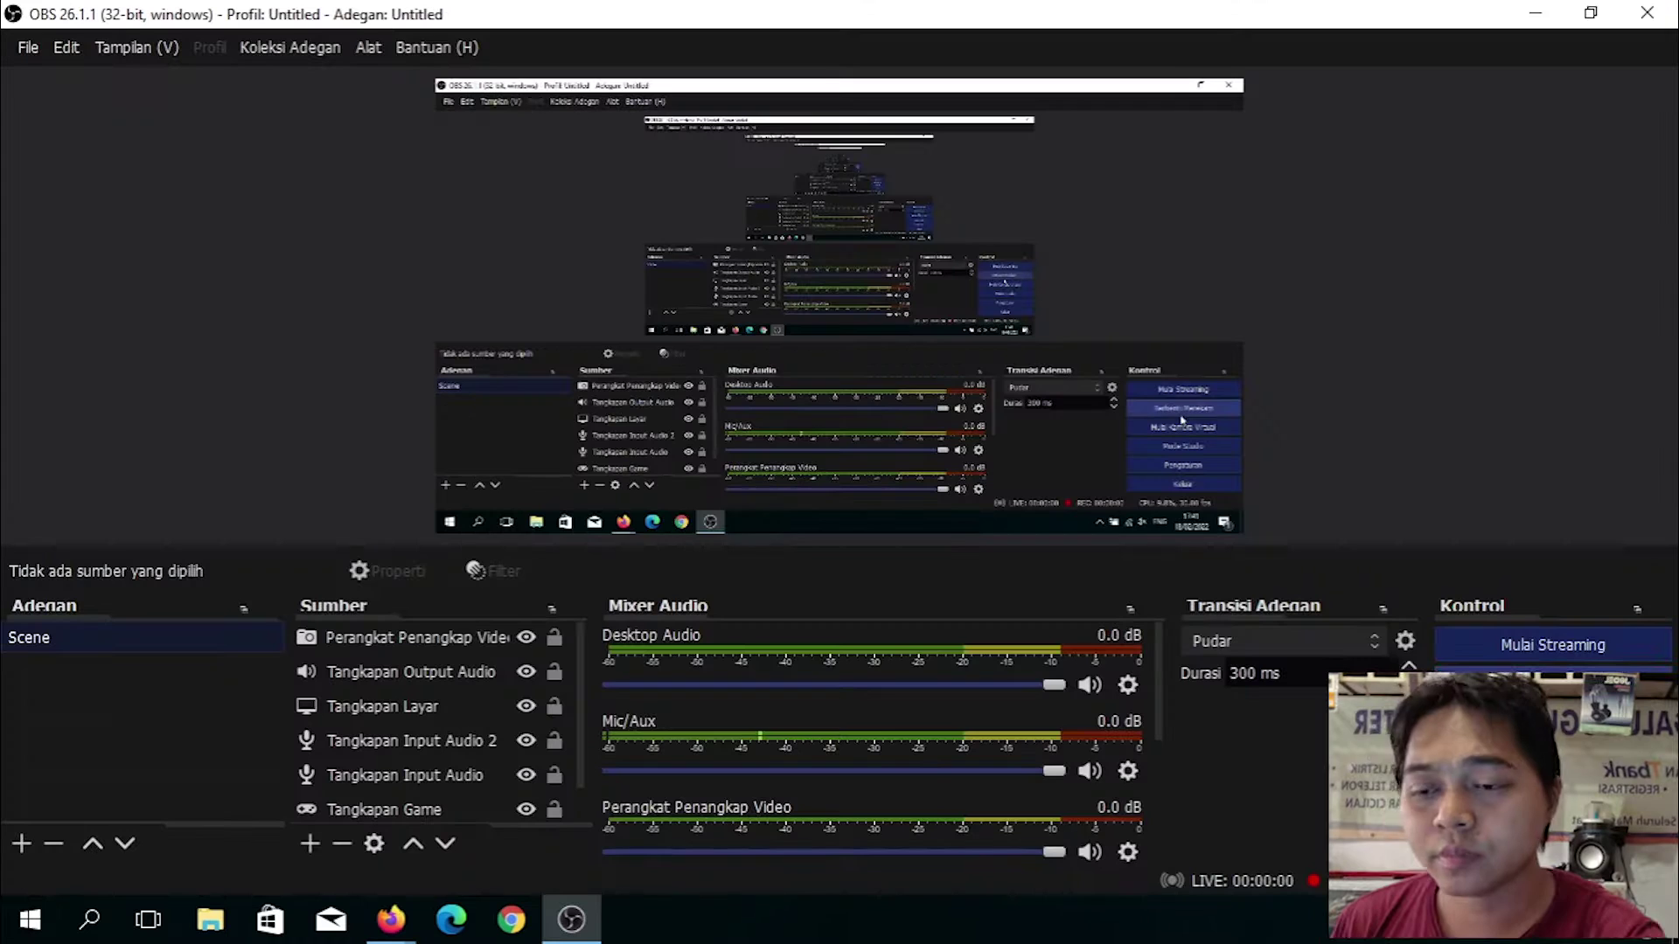
{"action": "left_click", "coordinate": [1529, 14]}
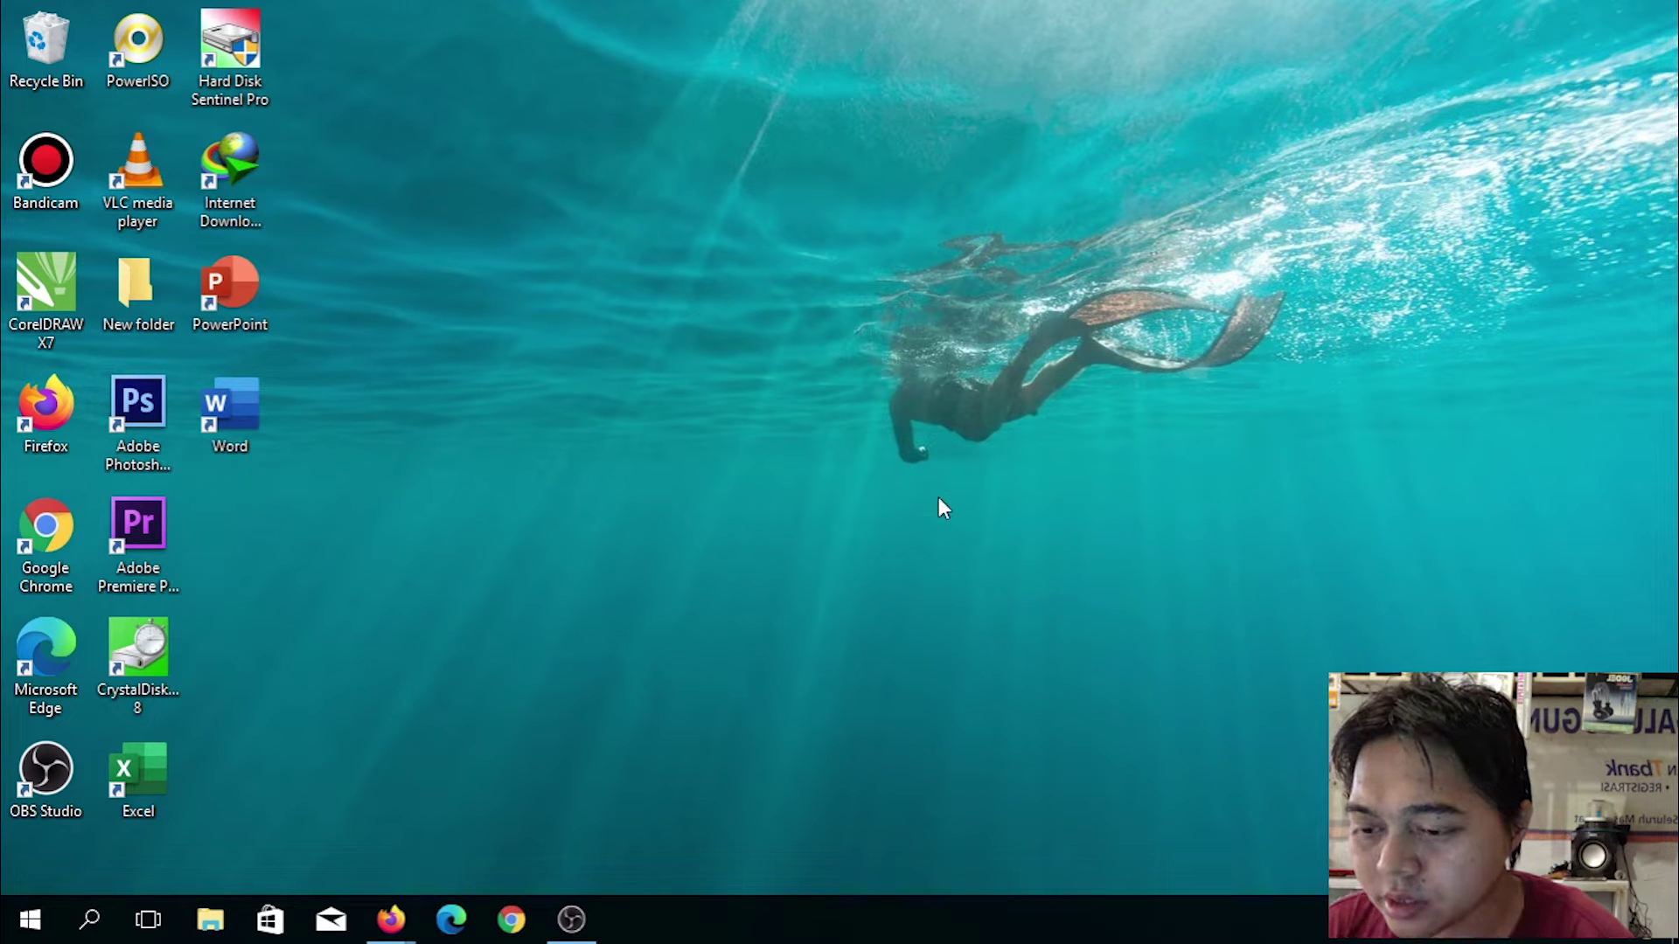
{"action": "left_click", "coordinate": [393, 917]}
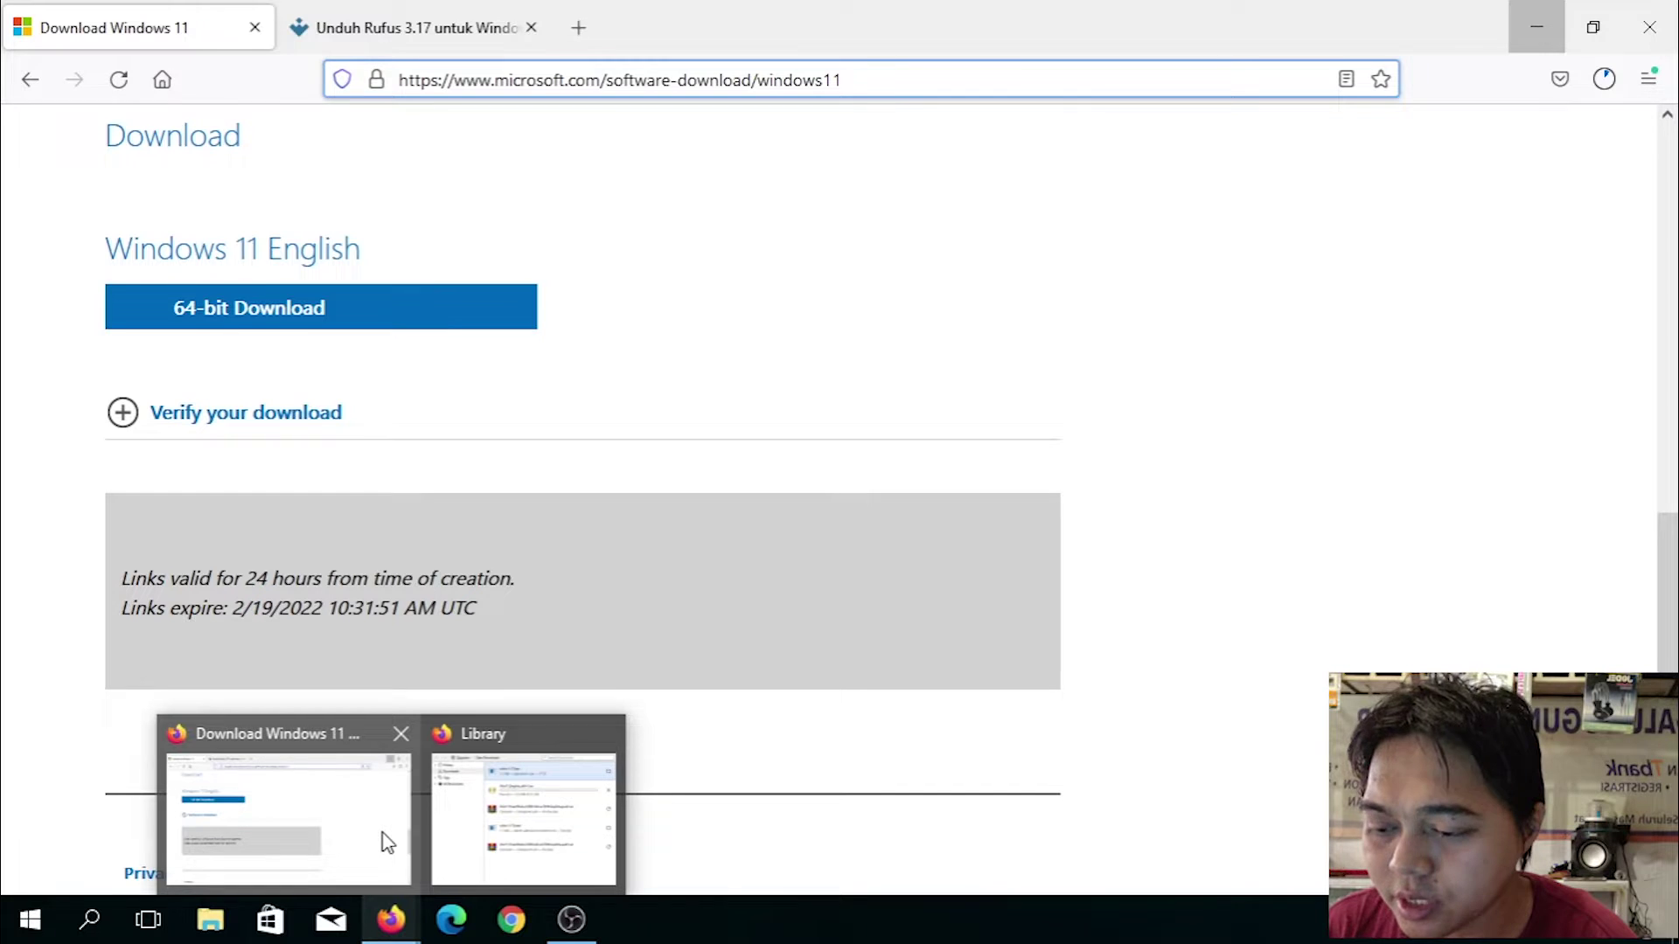
{"action": "left_click", "coordinate": [395, 914]}
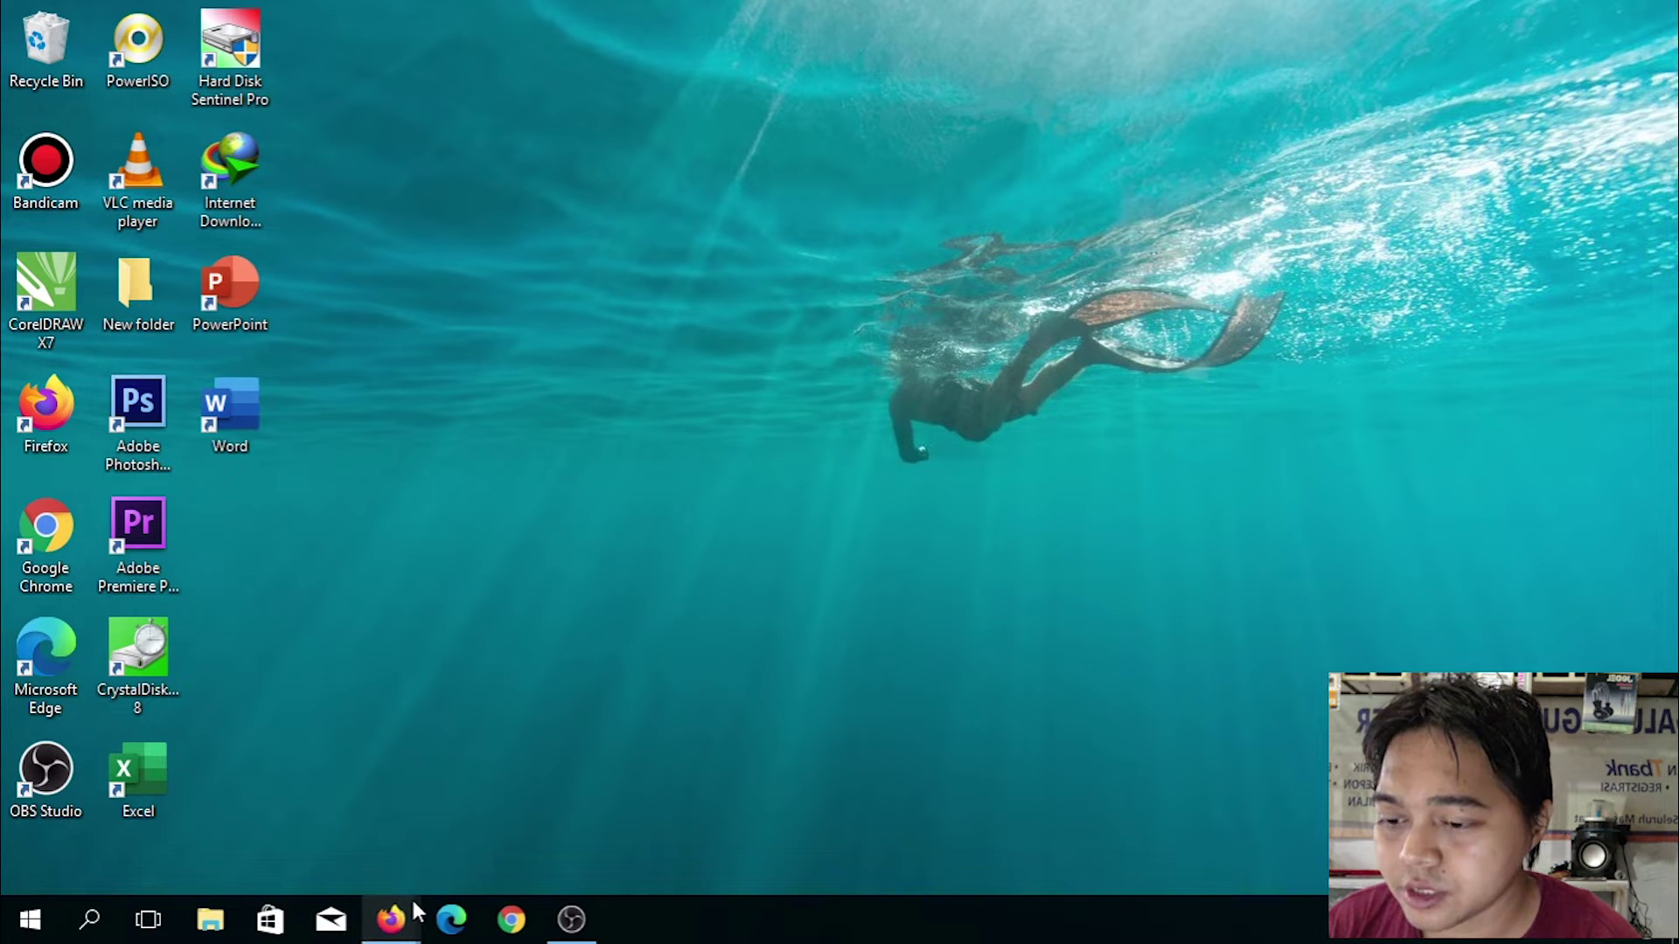
{"action": "mouse_move", "coordinate": [415, 909]}
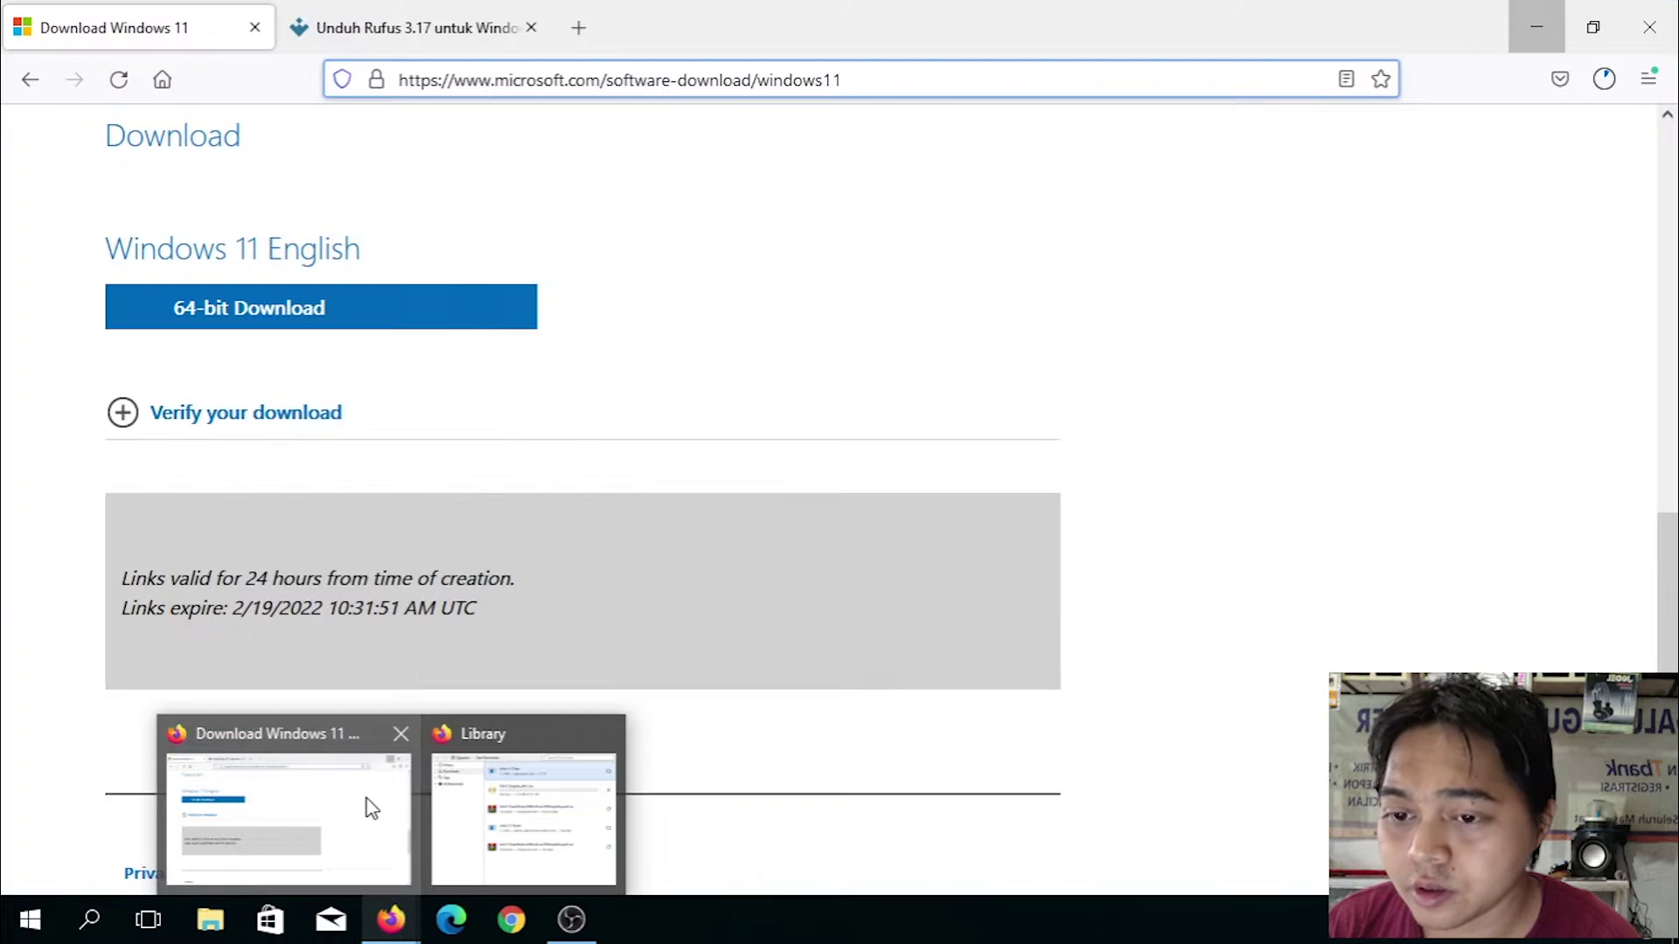
{"action": "left_click", "coordinate": [368, 802]}
{"action": "mouse_move", "coordinate": [389, 925]}
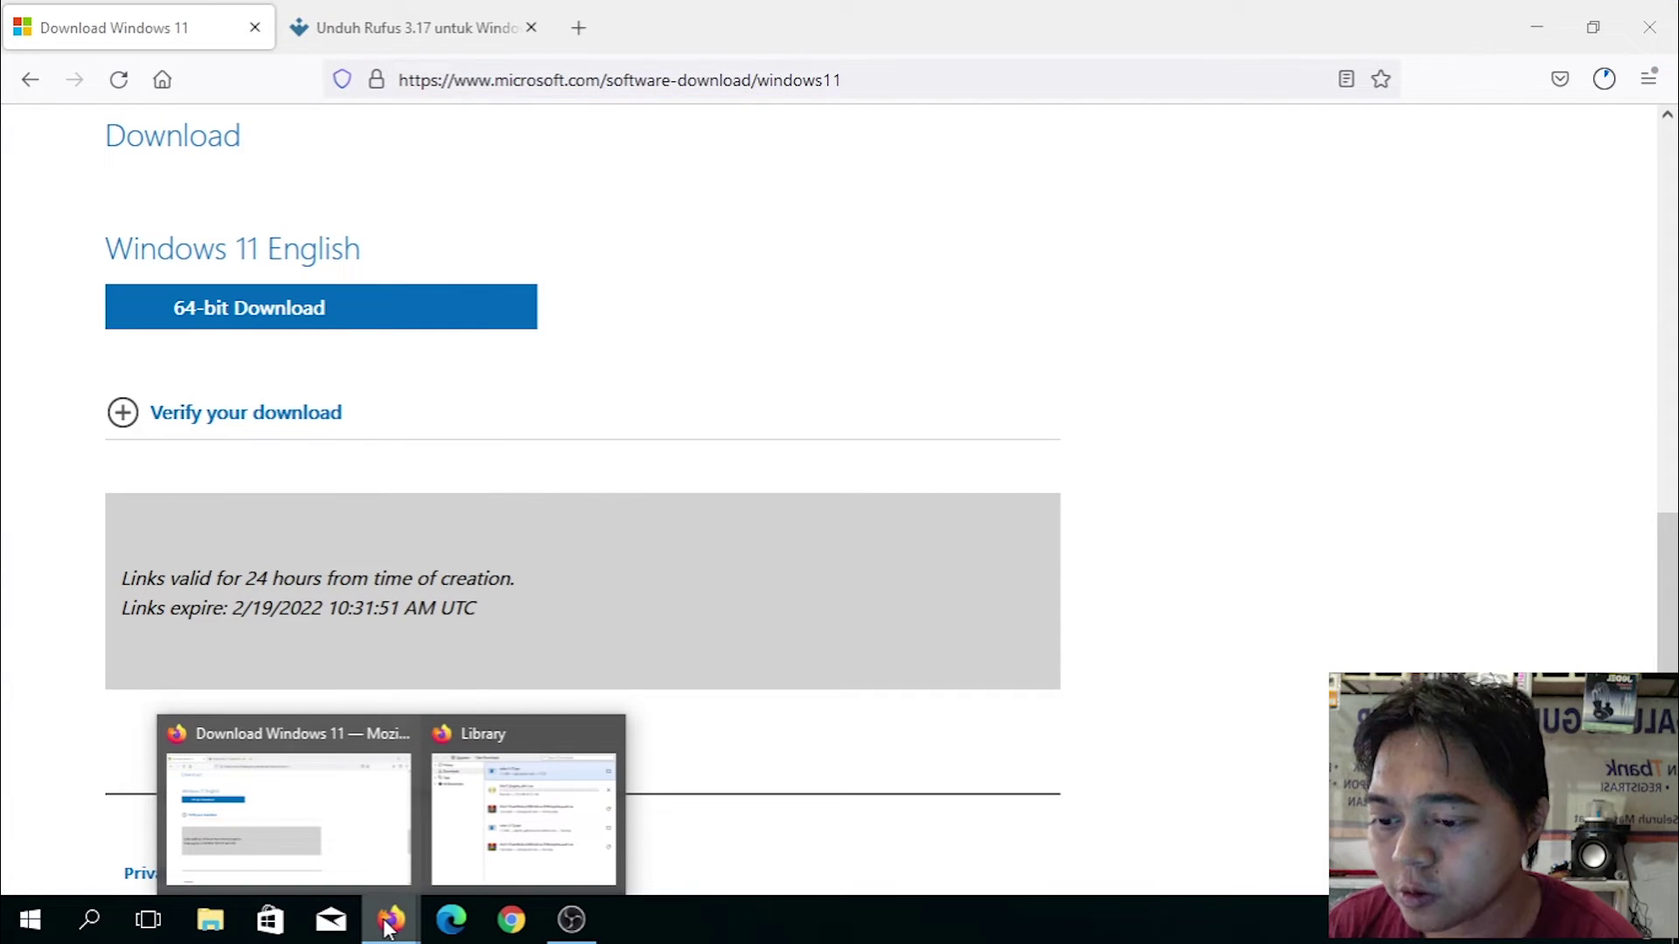
{"action": "left_click", "coordinate": [367, 838]}
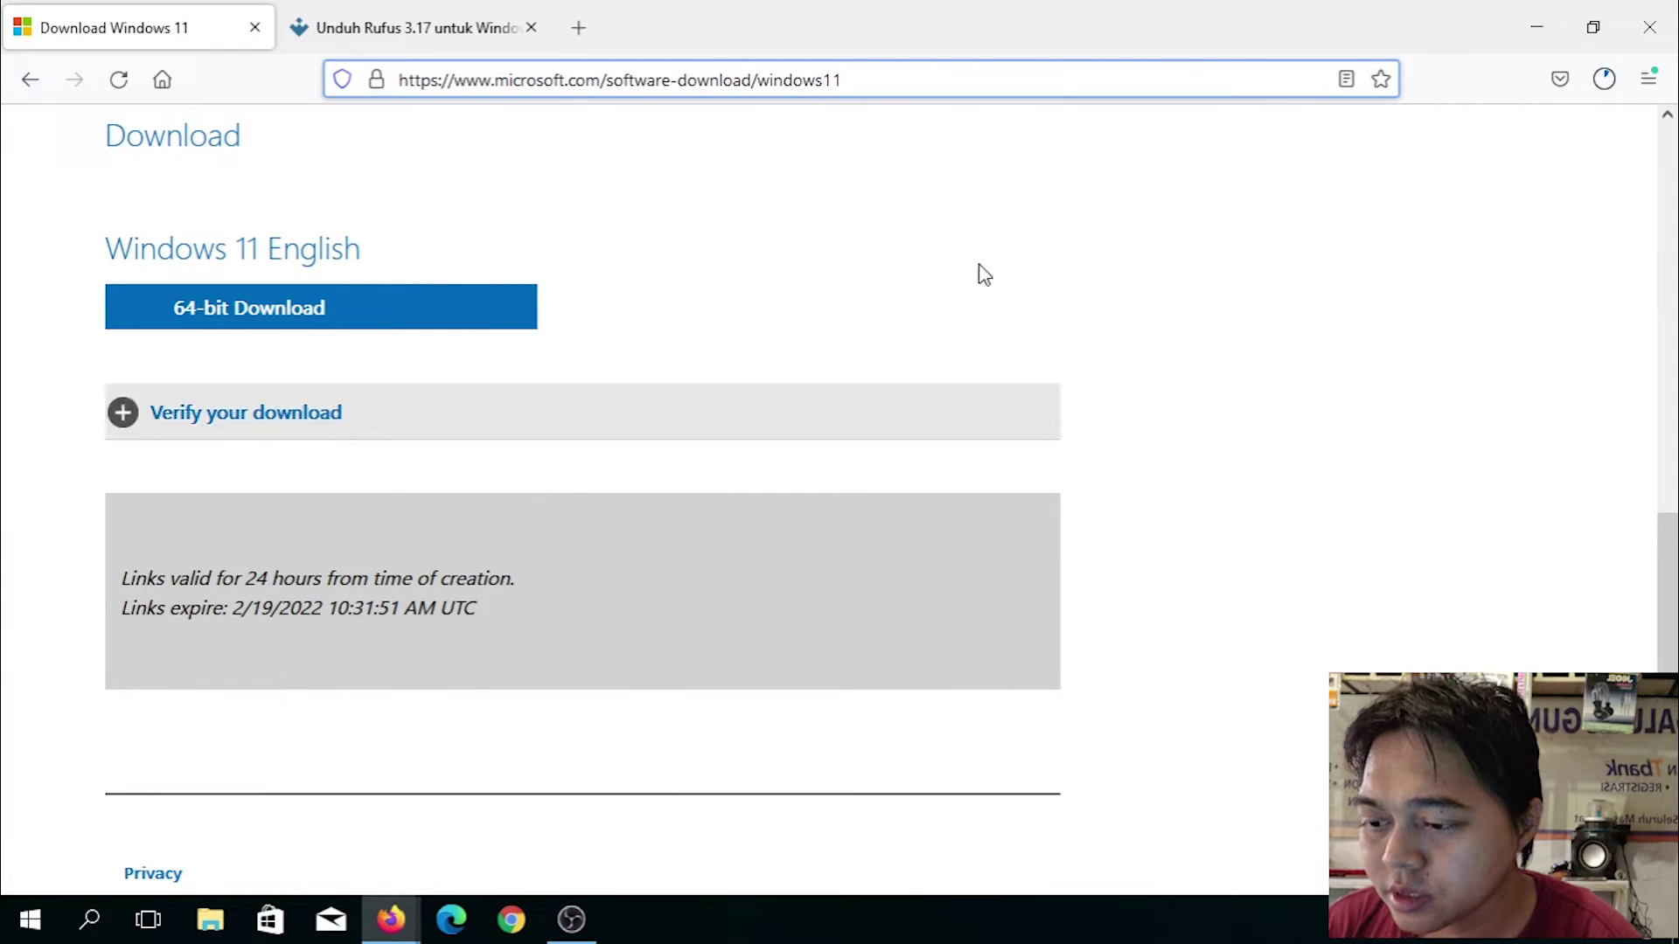
{"action": "left_click", "coordinate": [1536, 27]}
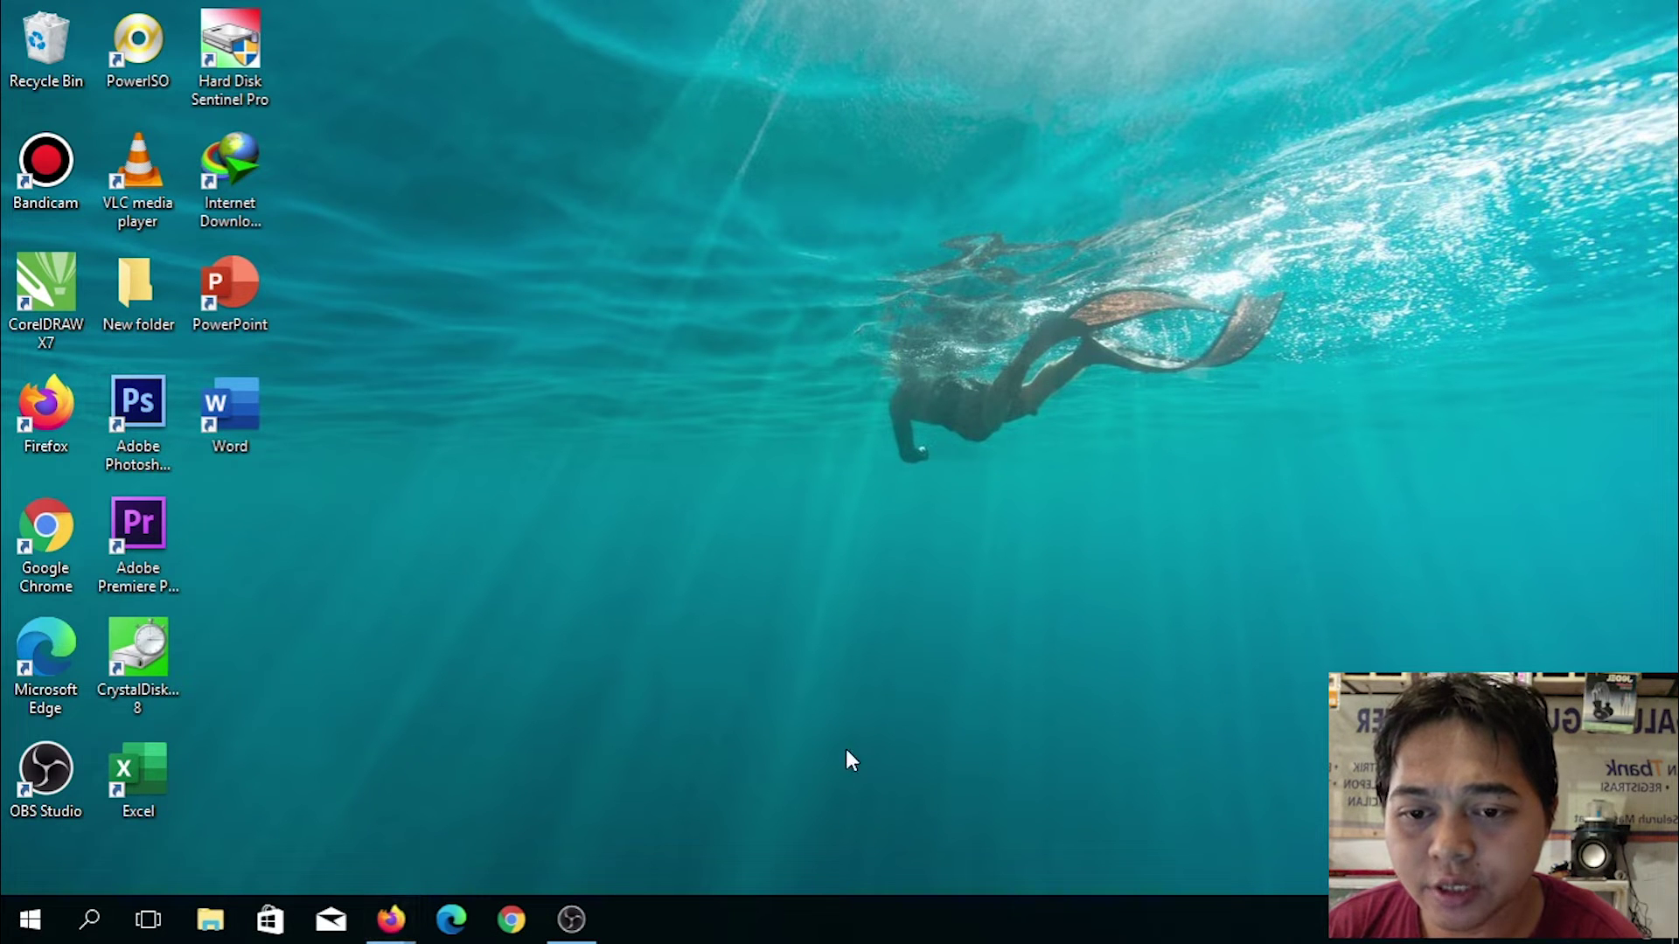
Step: Disconnect the computer from the connected Wi-Fi network and close the network list
{"action": "left_click", "coordinate": [1469, 934]}
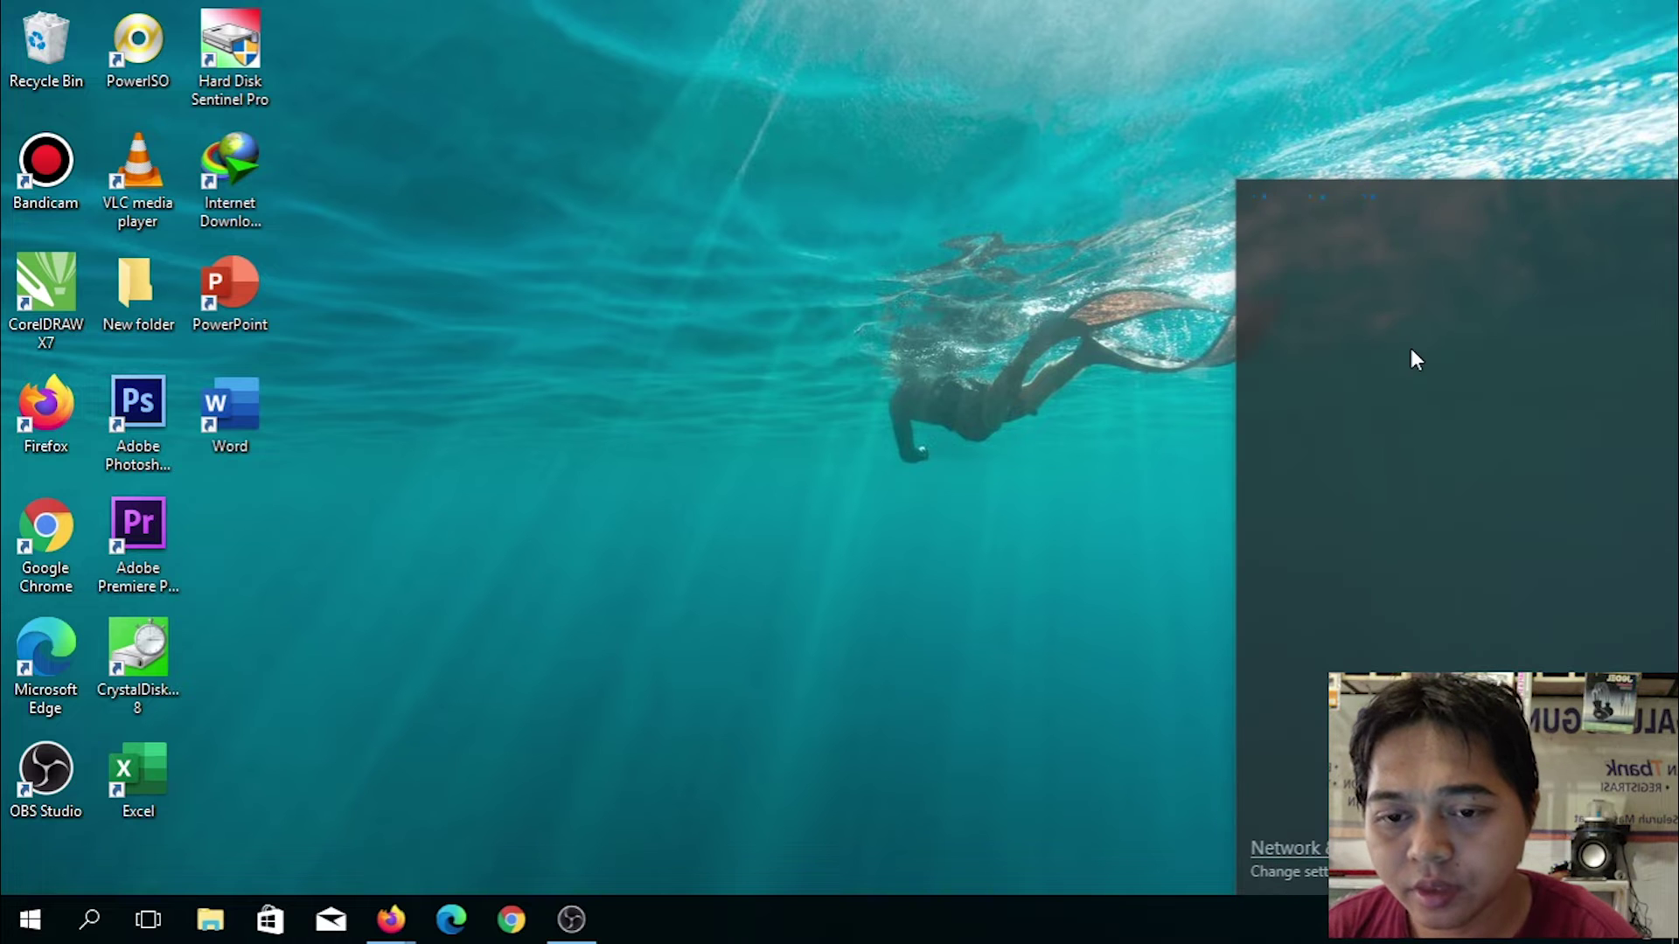
{"action": "left_click", "coordinate": [1444, 255]}
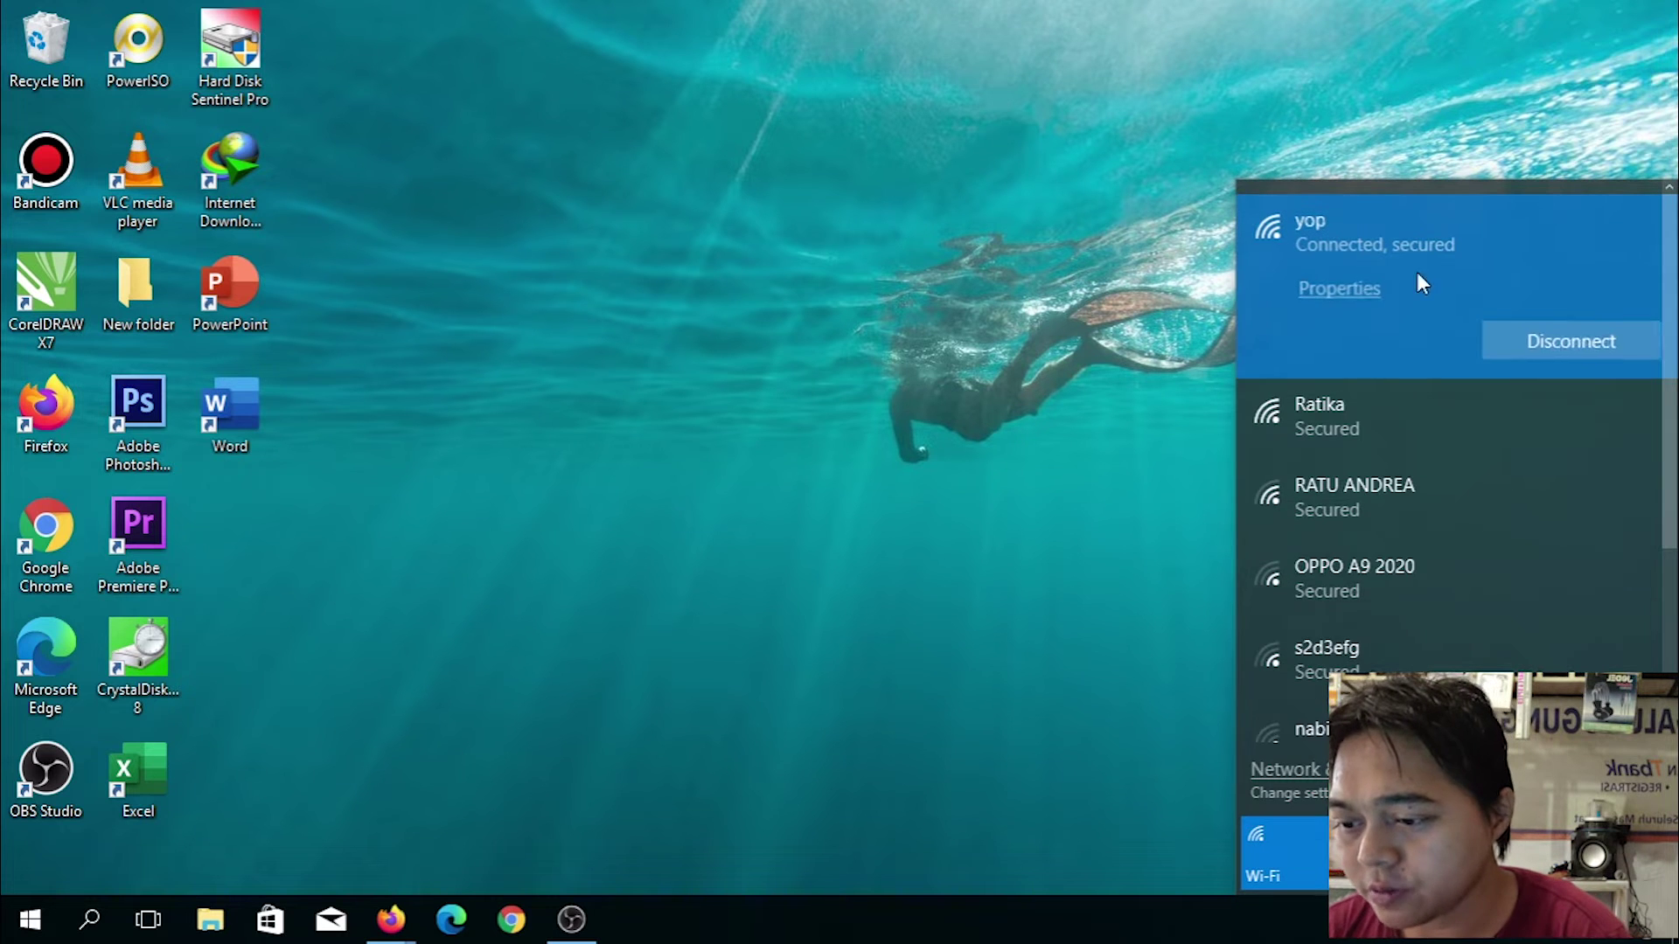
{"action": "left_click", "coordinate": [1575, 344]}
{"action": "left_click", "coordinate": [914, 366]}
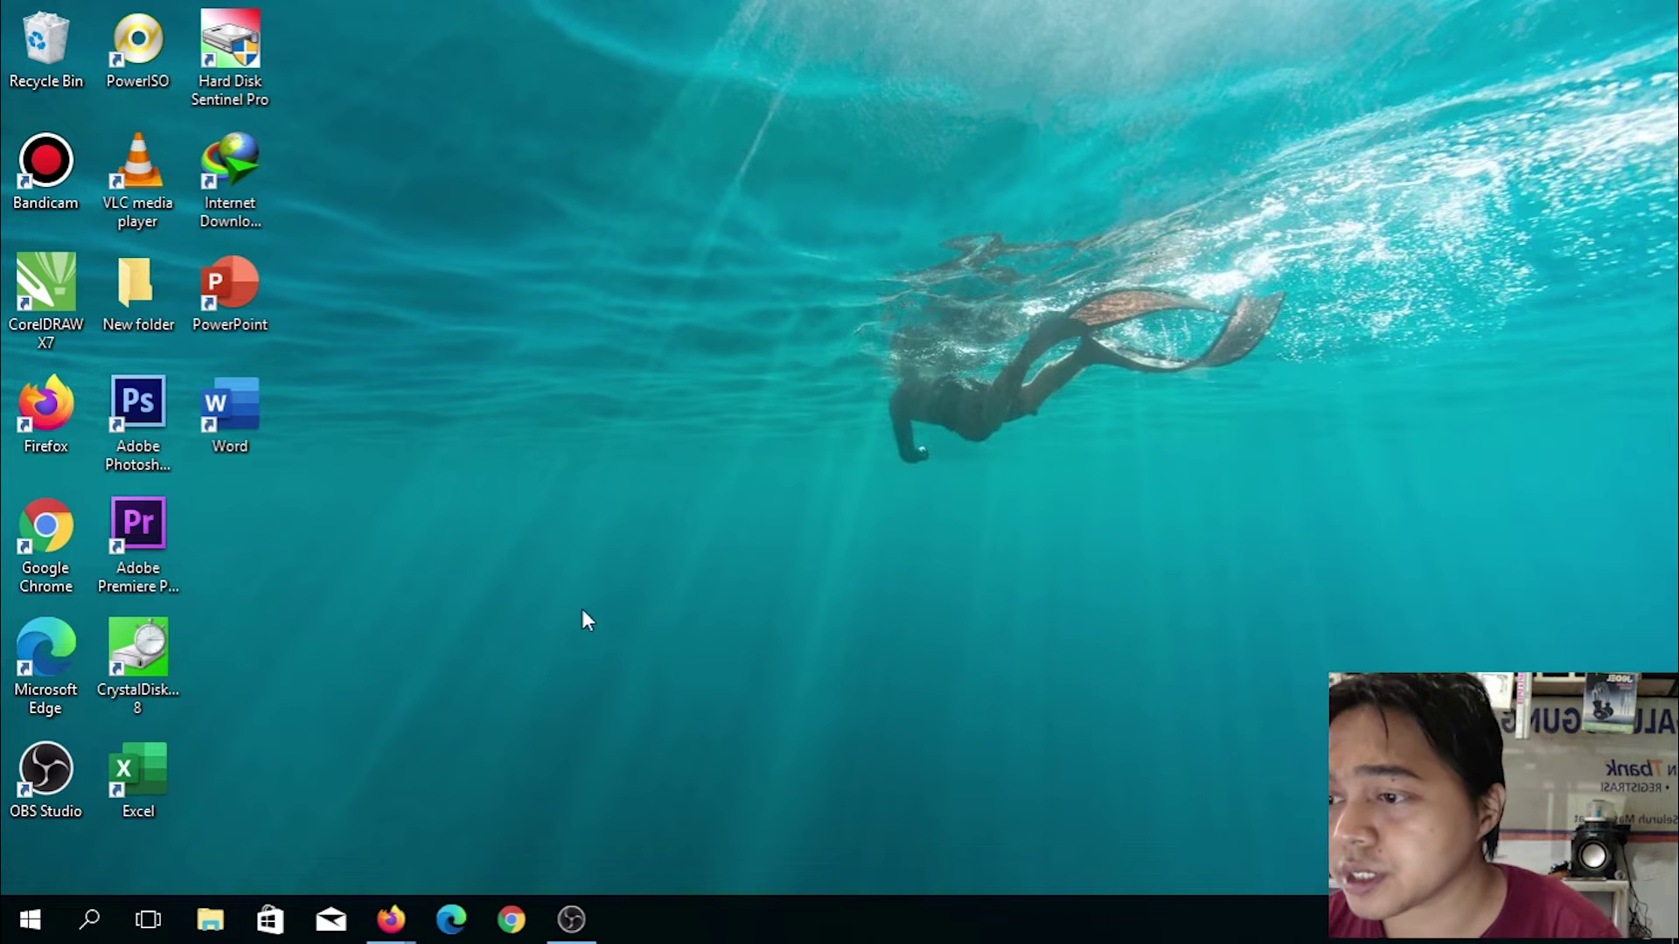
Step: Look through the Compressed folder in Downloads, including its broadcom_wlan and Microsoft.Edge subfolders, for the Windows 11 image
{"action": "left_click", "coordinate": [210, 919]}
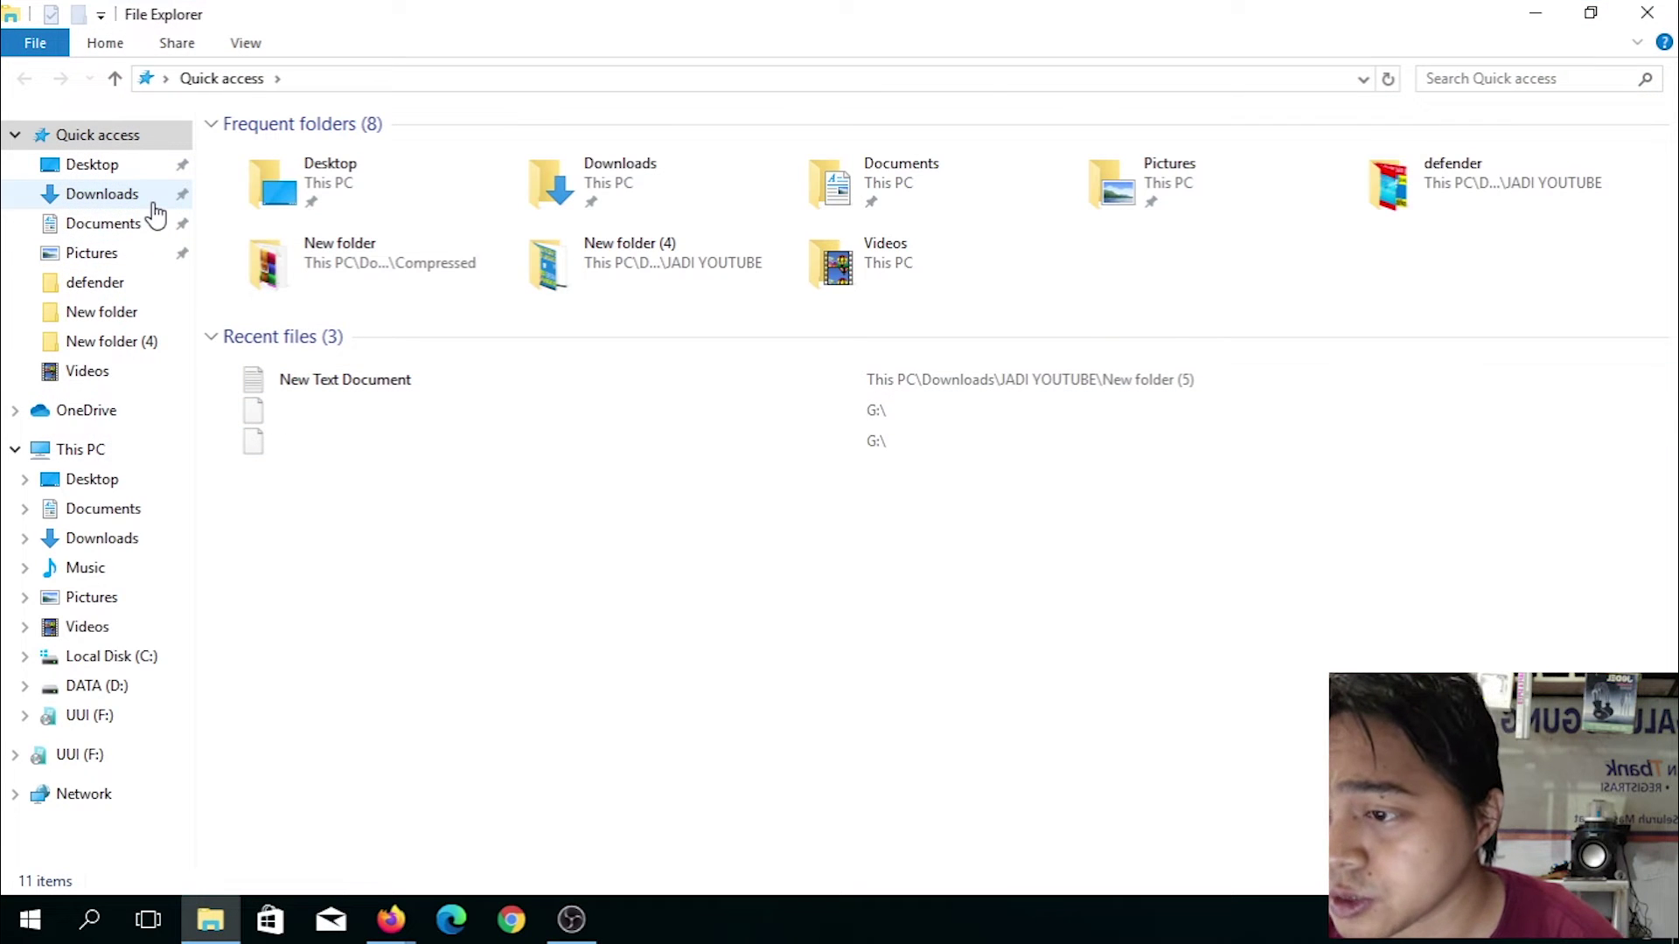
{"action": "left_click", "coordinate": [154, 203]}
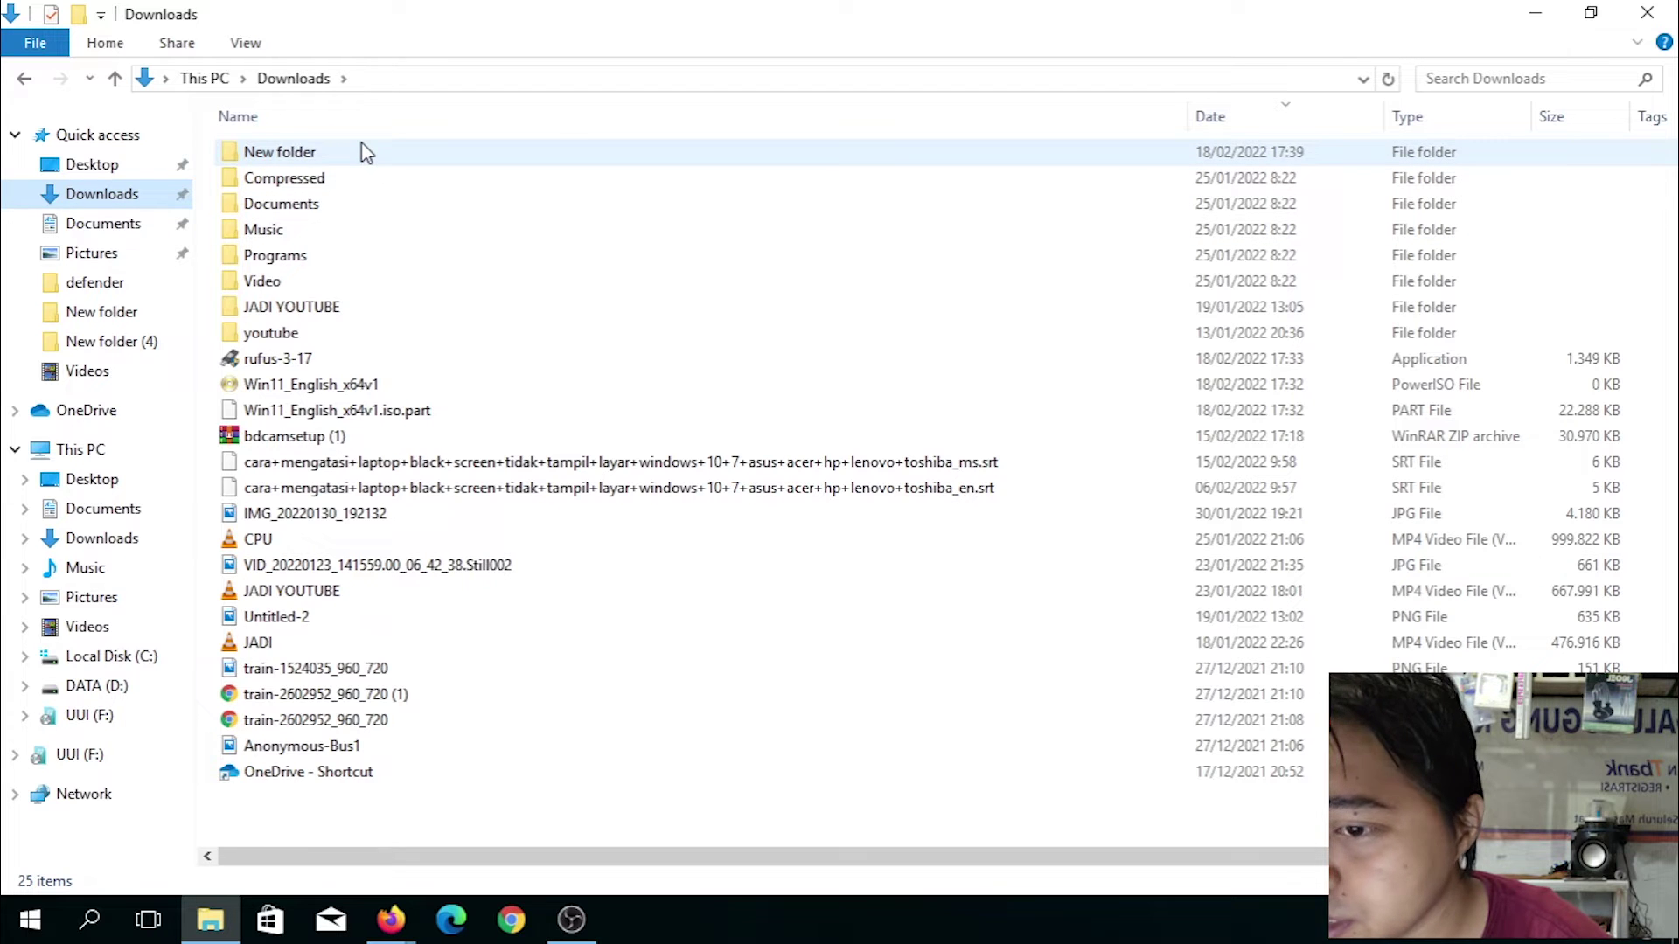
{"action": "double_click", "coordinate": [356, 178]}
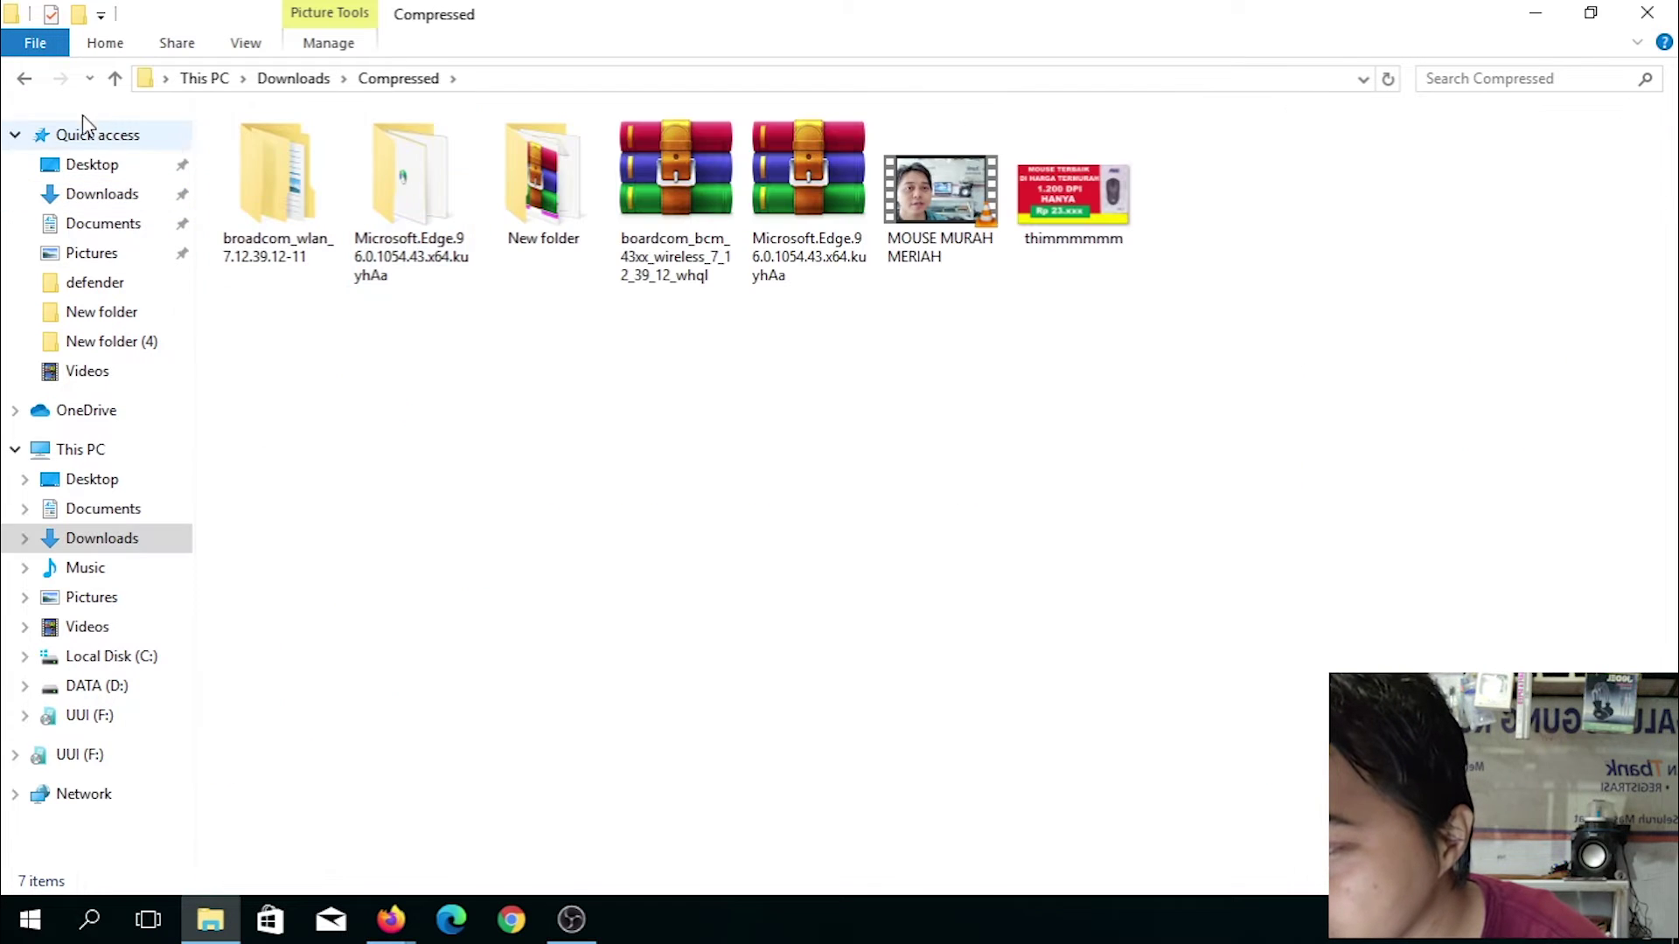
{"action": "left_click", "coordinate": [23, 78]}
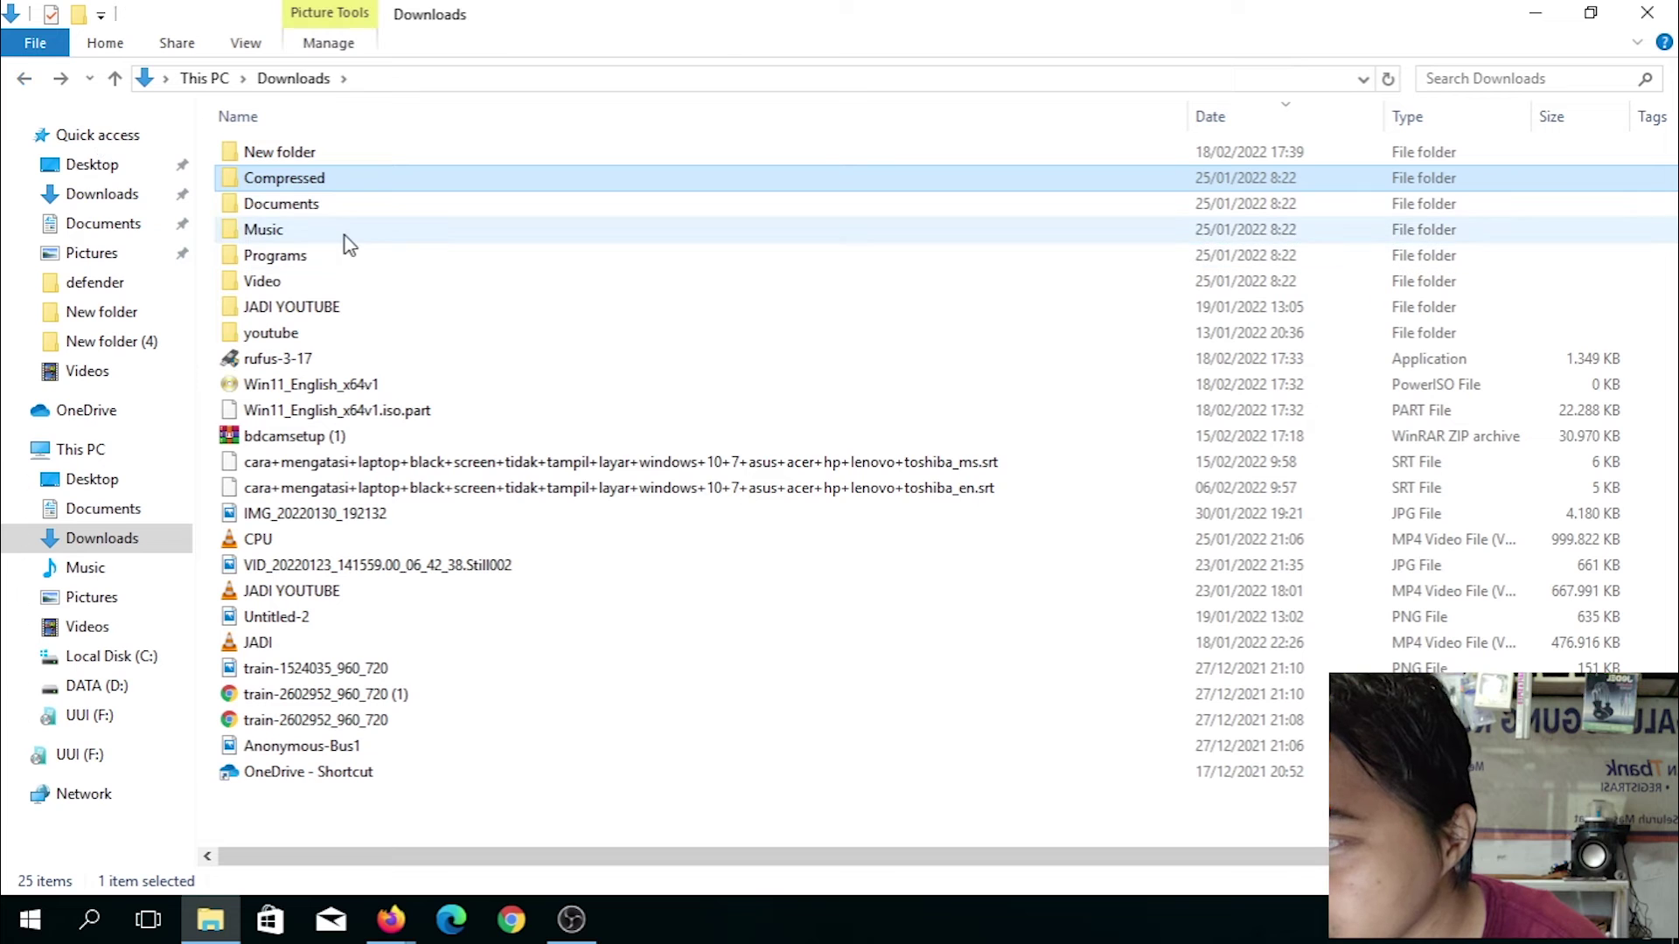
{"action": "double_click", "coordinate": [330, 180]}
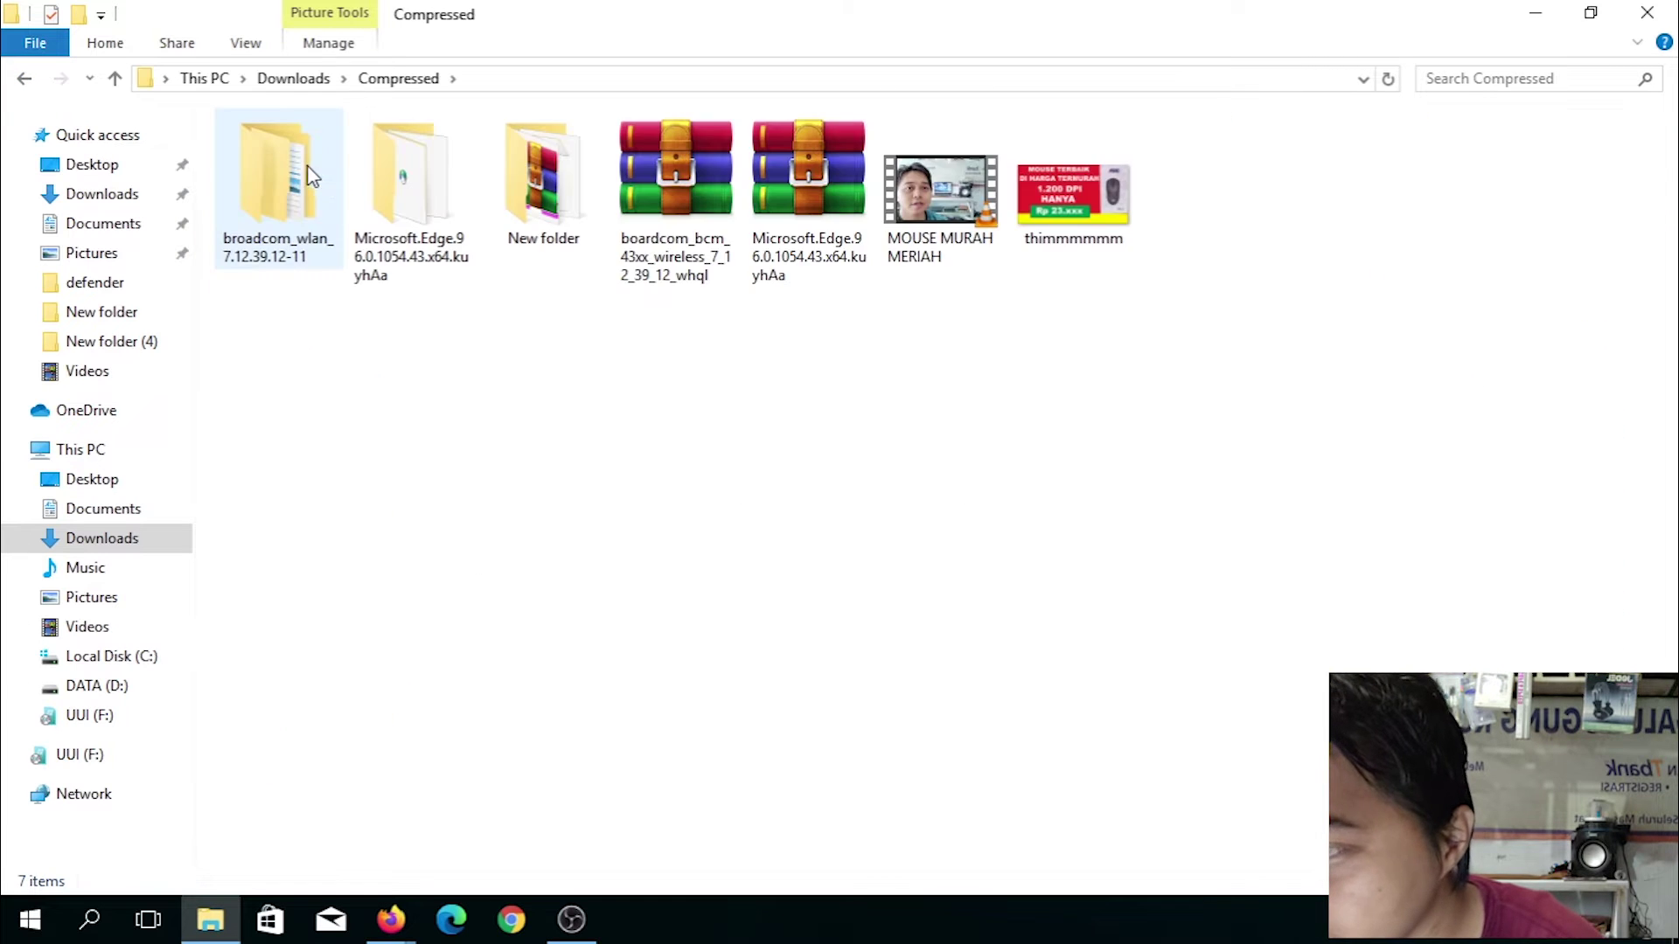
{"action": "double_click", "coordinate": [311, 174]}
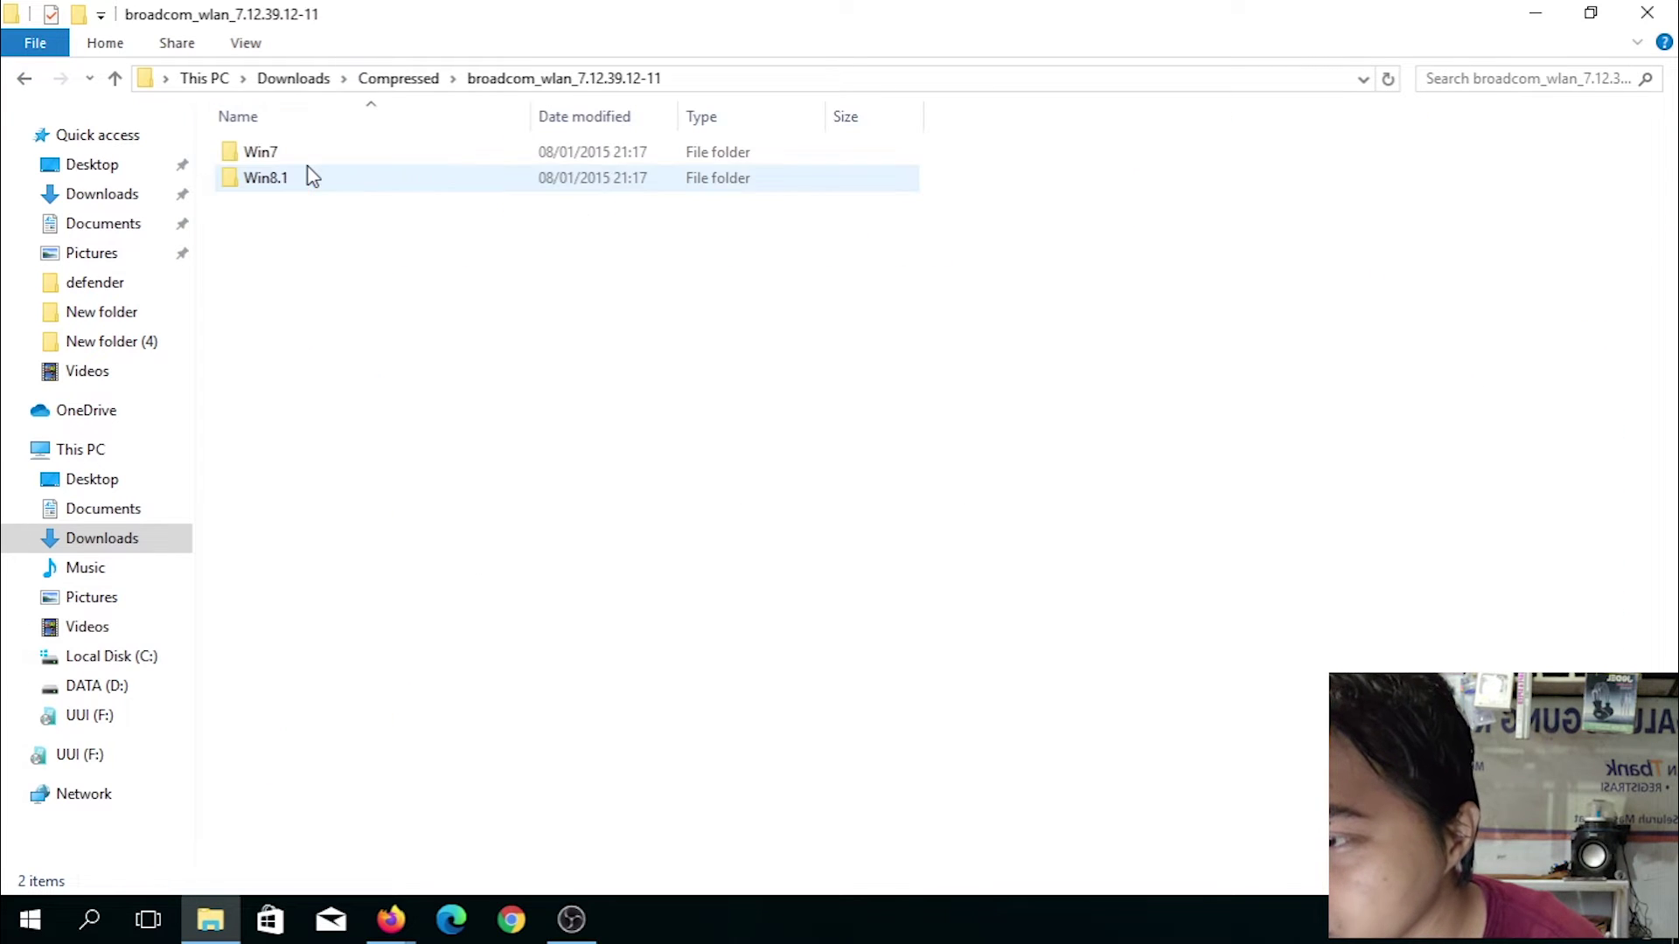
{"action": "left_click", "coordinate": [25, 78]}
{"action": "double_click", "coordinate": [405, 206]}
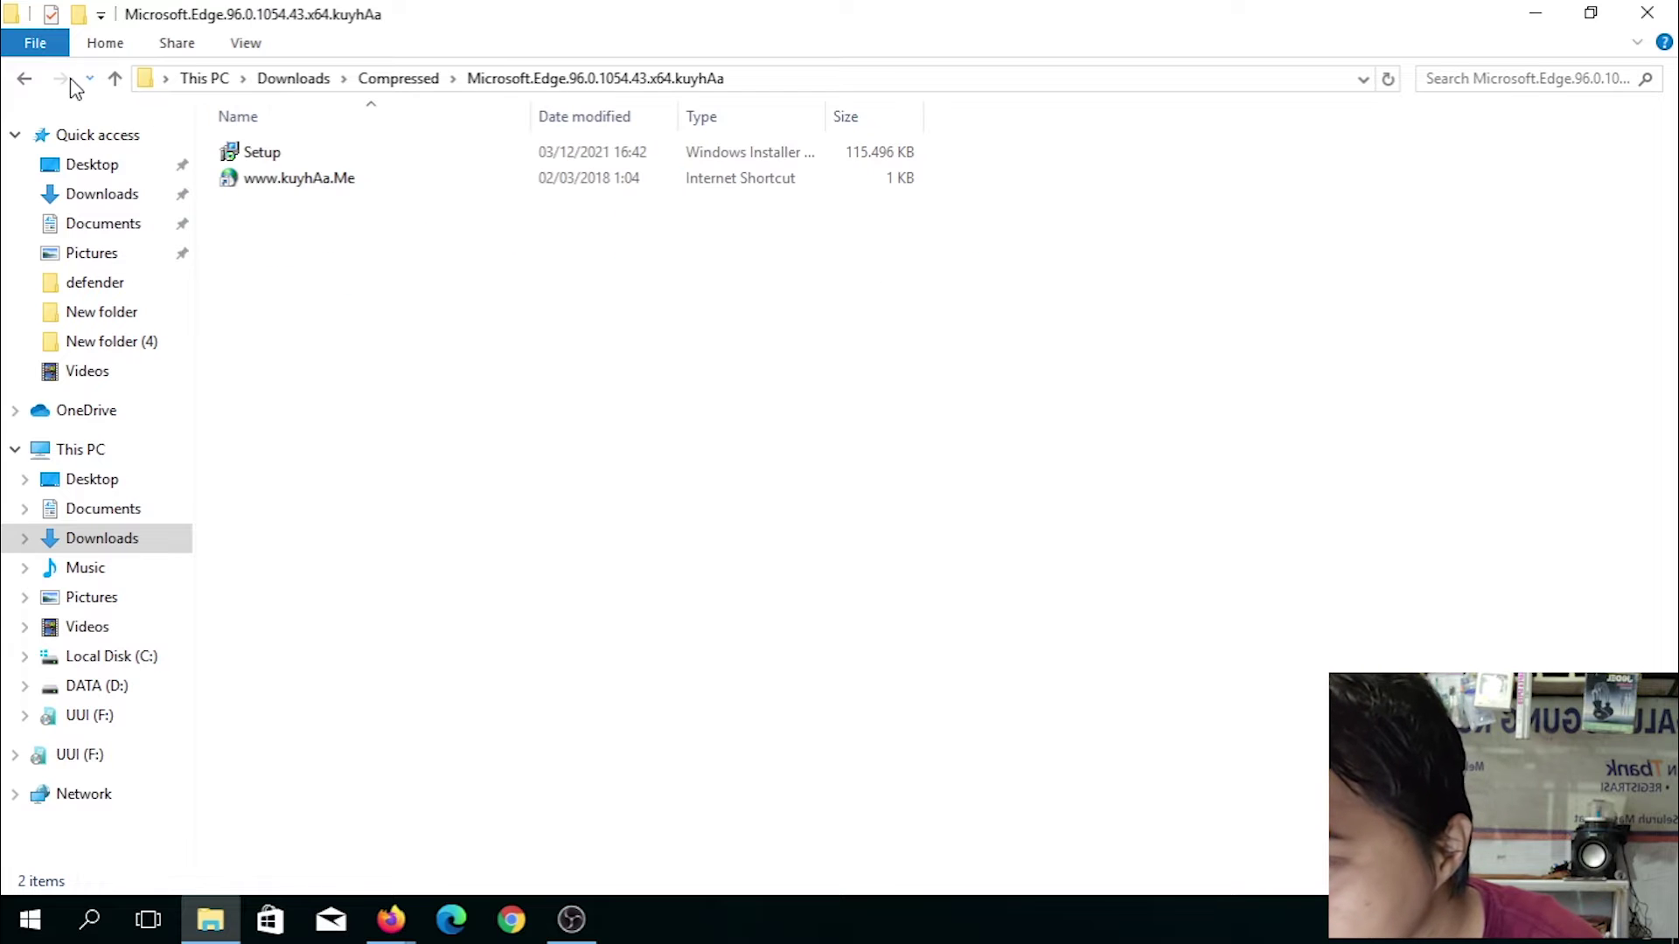
{"action": "left_click", "coordinate": [26, 82]}
Step: Open the Win11.Final.Msdn.22000.434.noTPM.kuyhAa folder inside Compressed's New folder and check the Win11 ISO file
{"action": "double_click", "coordinate": [557, 206]}
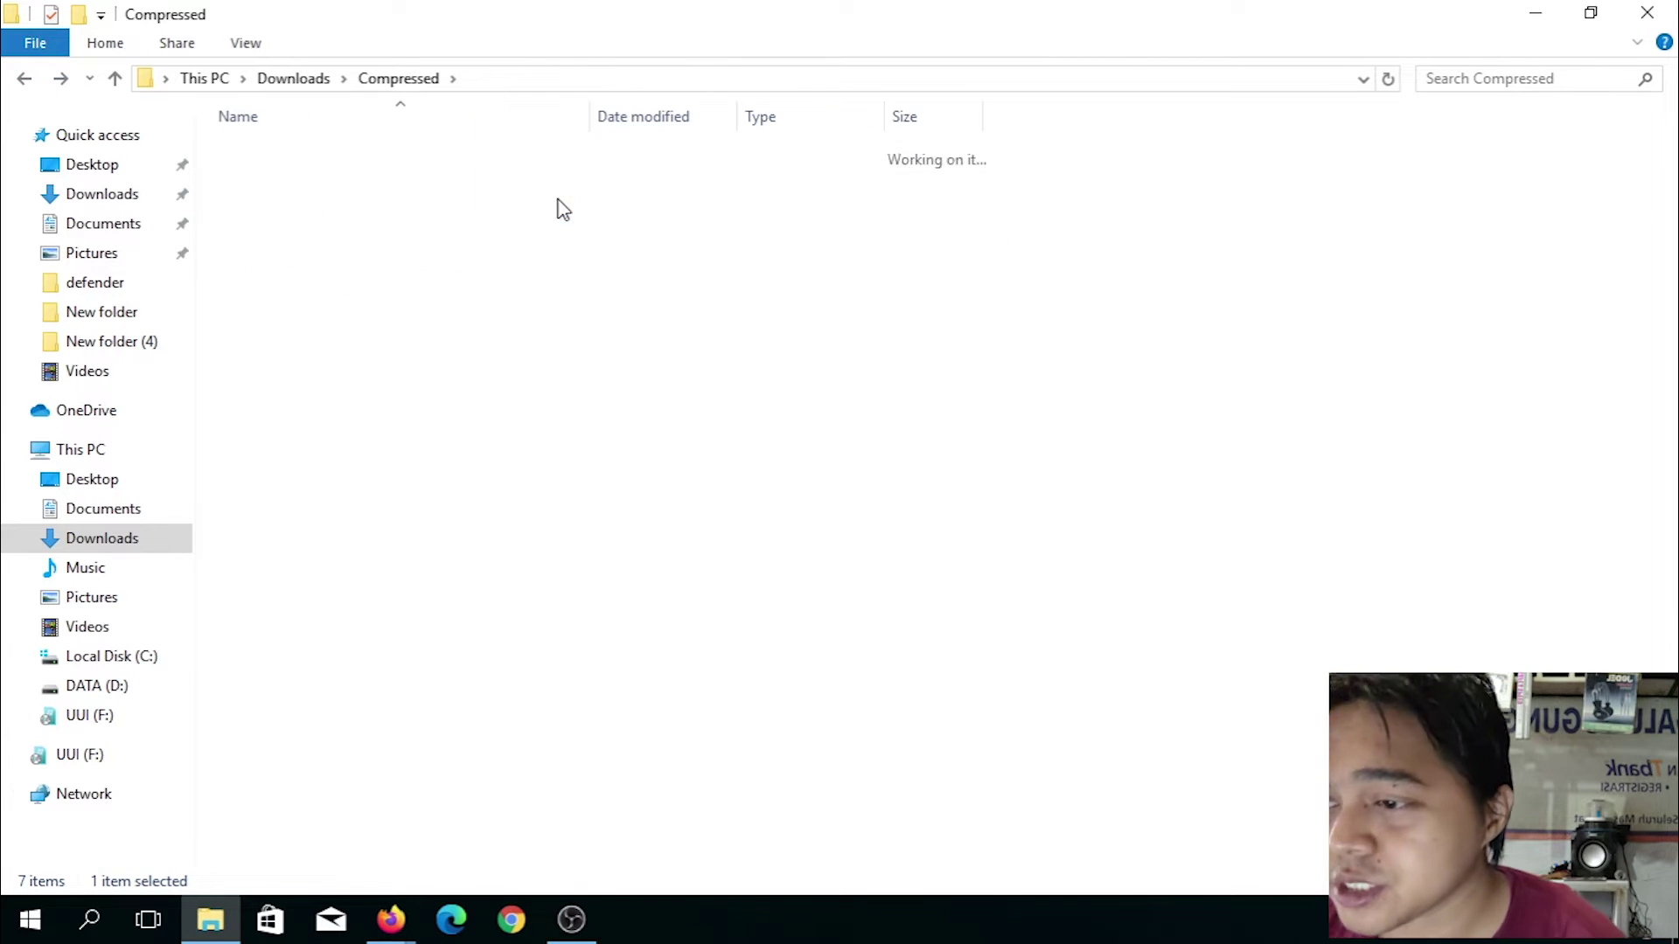
{"action": "double_click", "coordinate": [411, 178]}
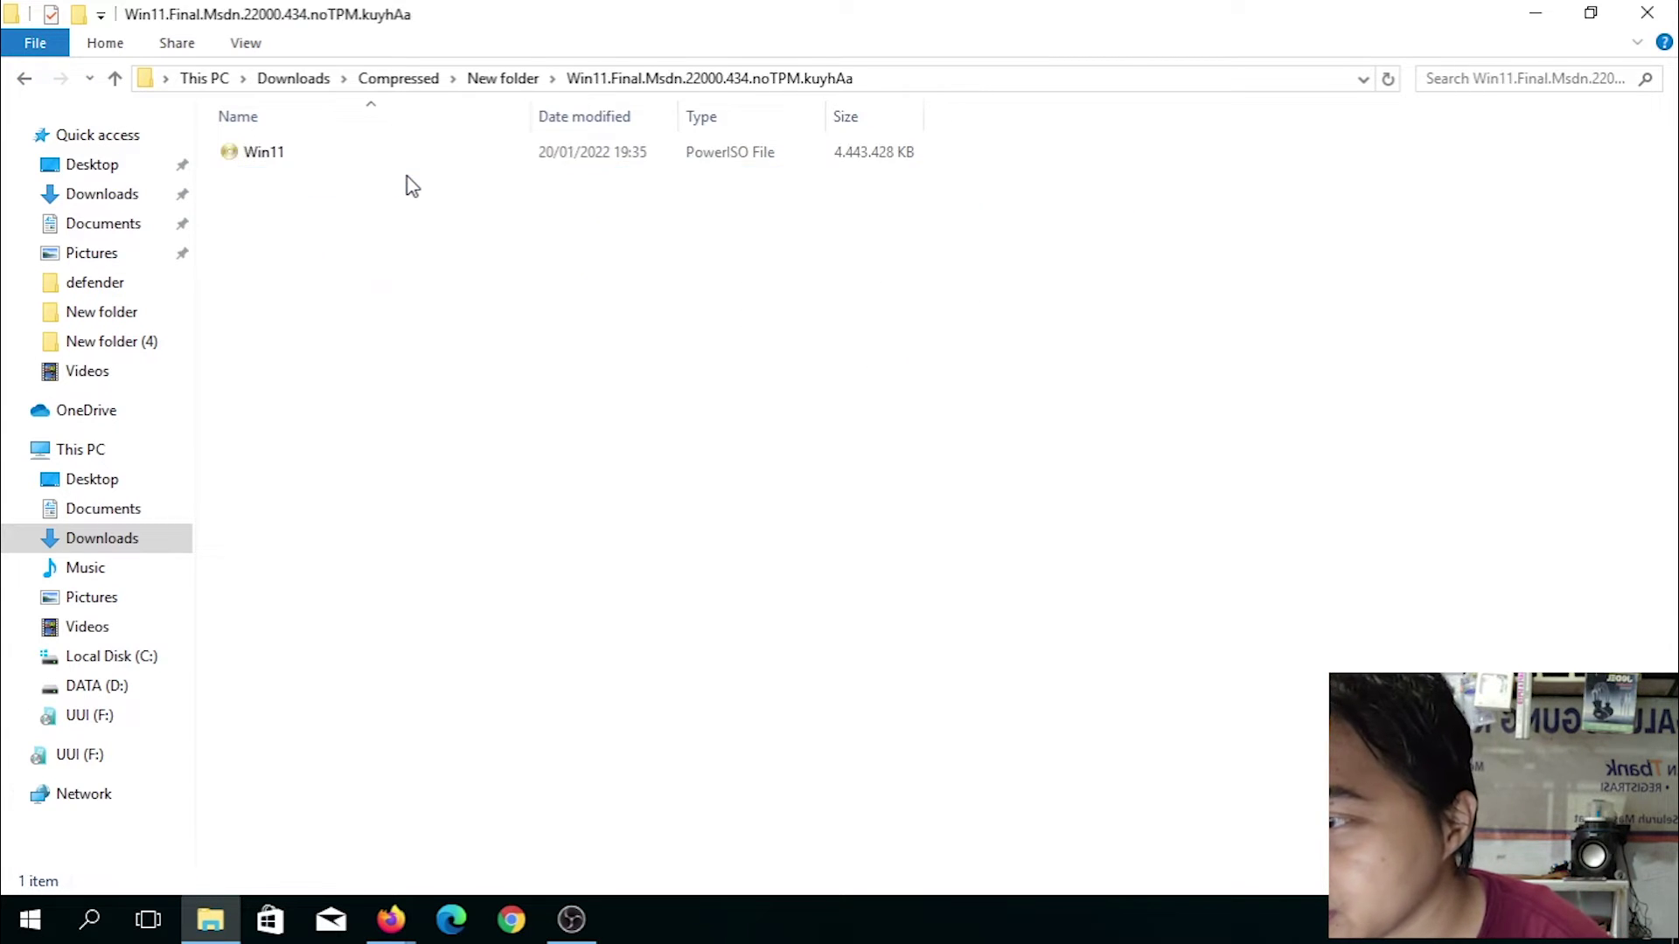
{"action": "left_click", "coordinate": [358, 164]}
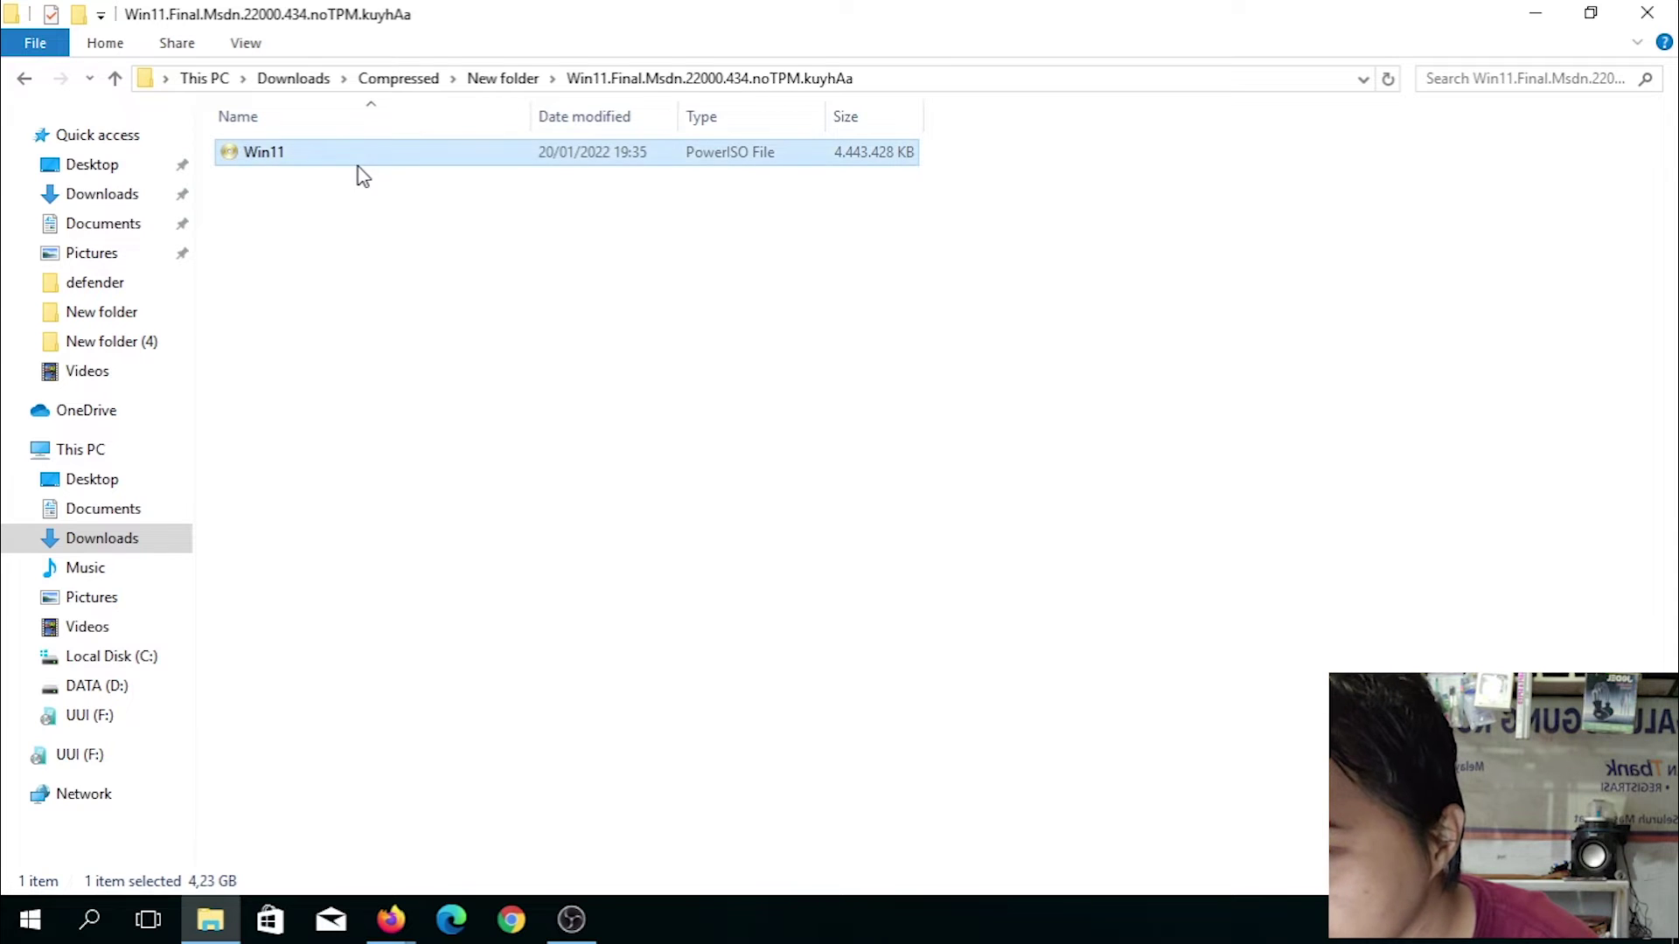
{"action": "left_click", "coordinate": [348, 211]}
Step: Go back to Downloads and retrace the path through Compressed and New folder to the Win11 ISO's folder
{"action": "left_click", "coordinate": [35, 79]}
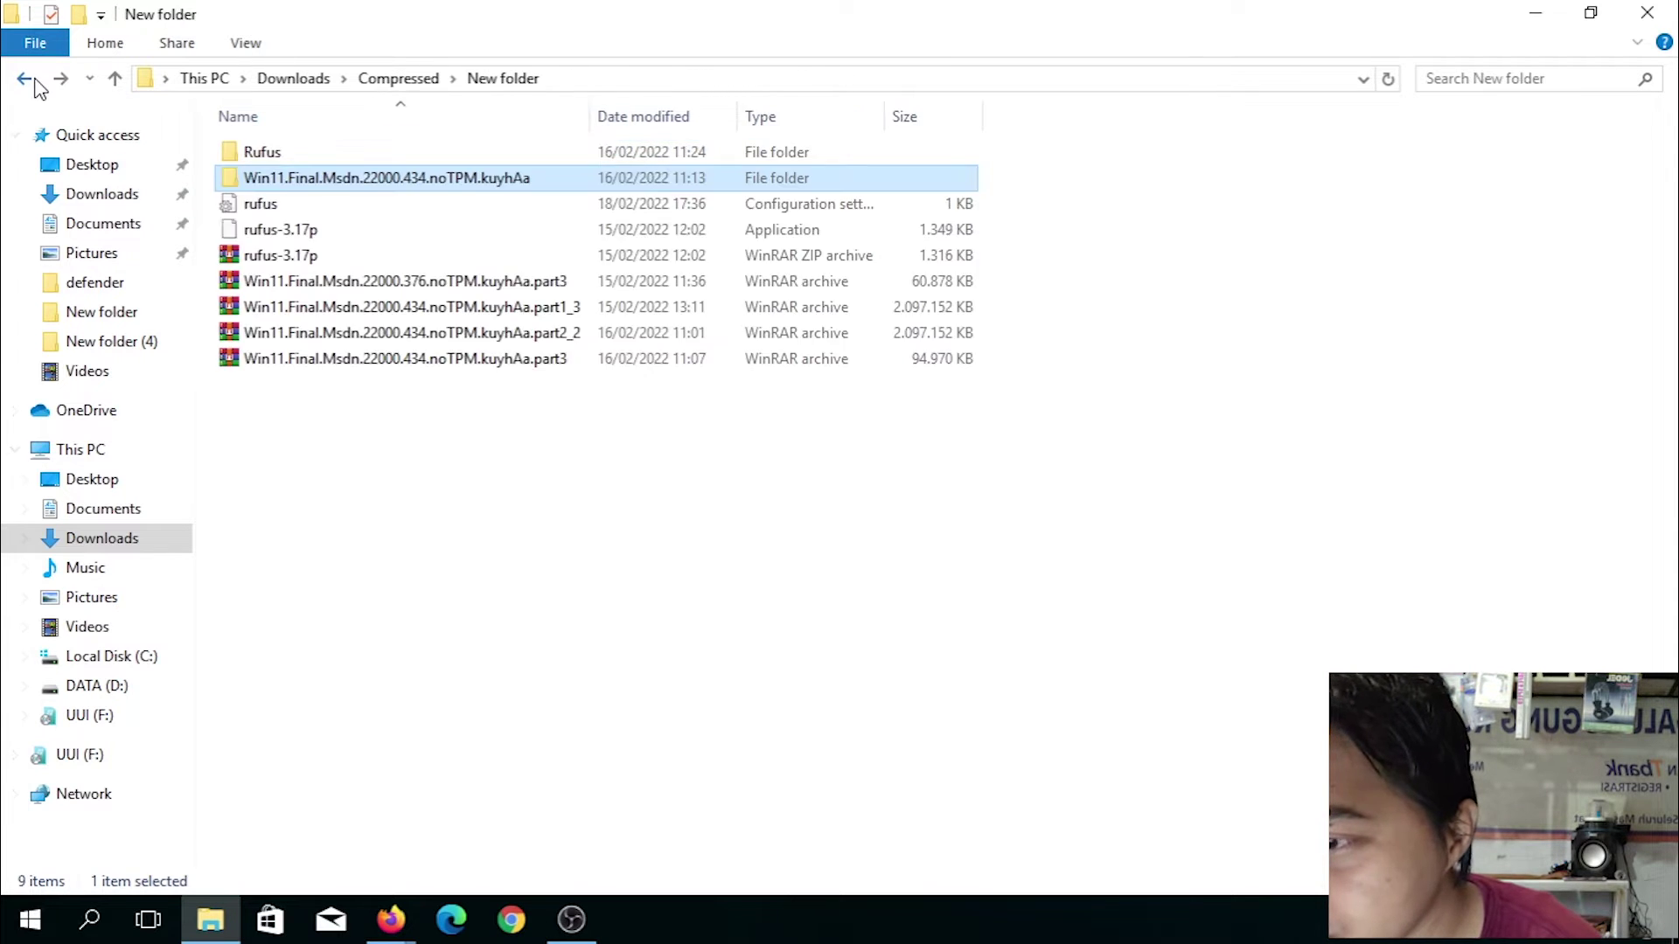
{"action": "left_click", "coordinate": [35, 79]}
{"action": "left_click", "coordinate": [35, 81]}
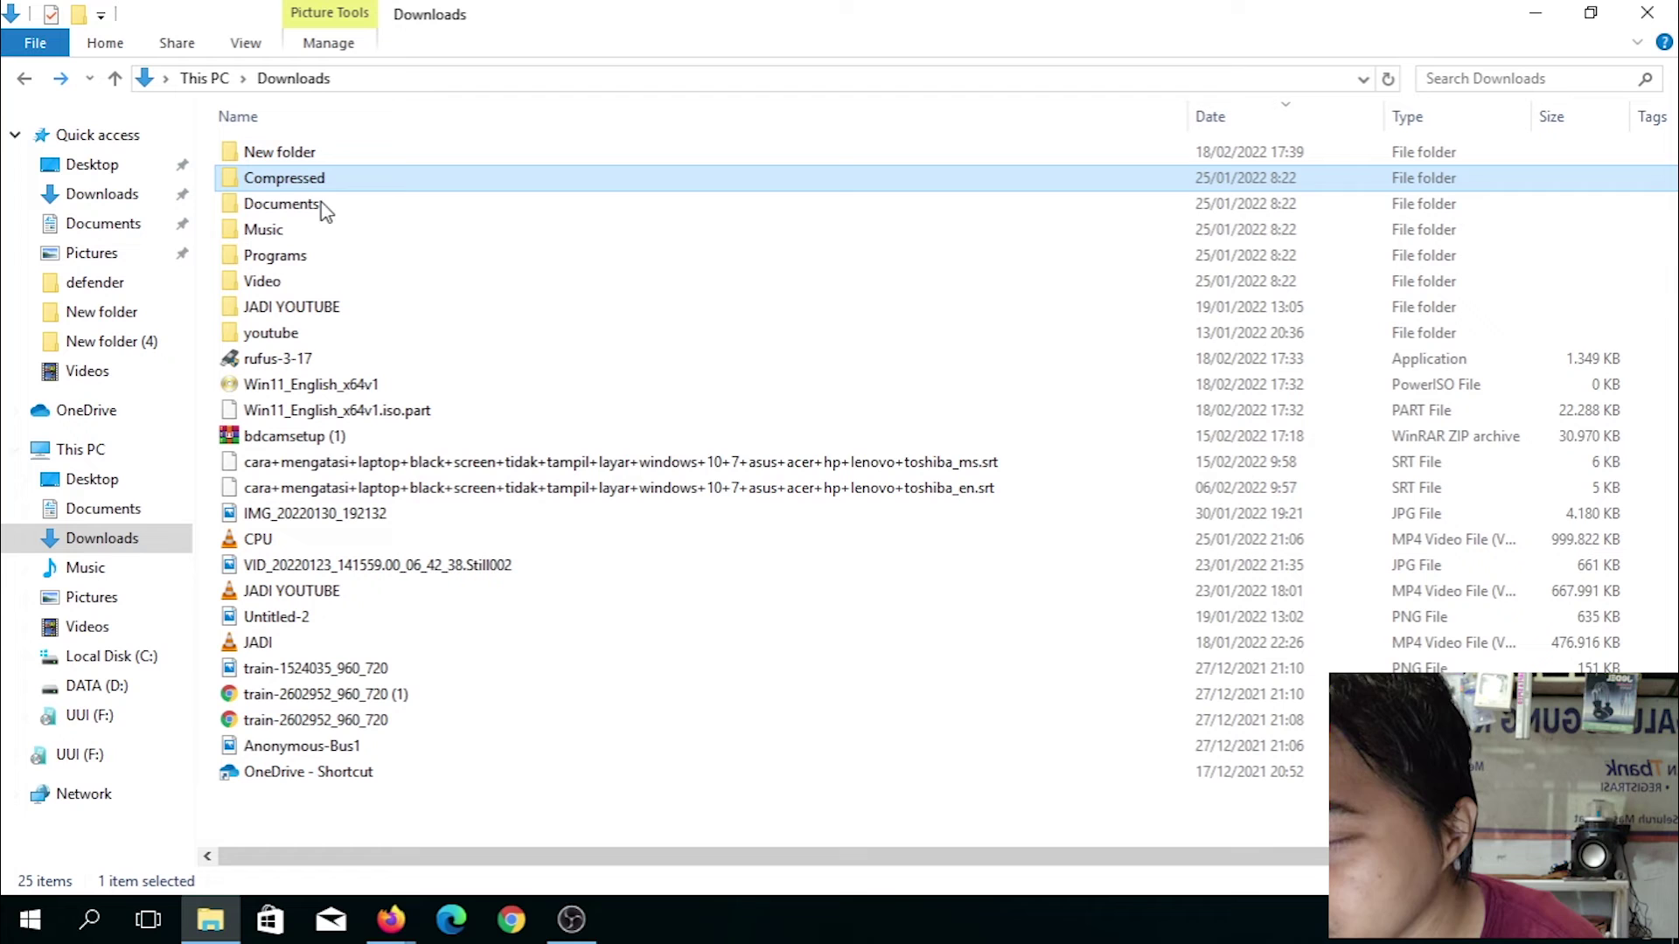
{"action": "double_click", "coordinate": [412, 181]}
{"action": "double_click", "coordinate": [551, 201]}
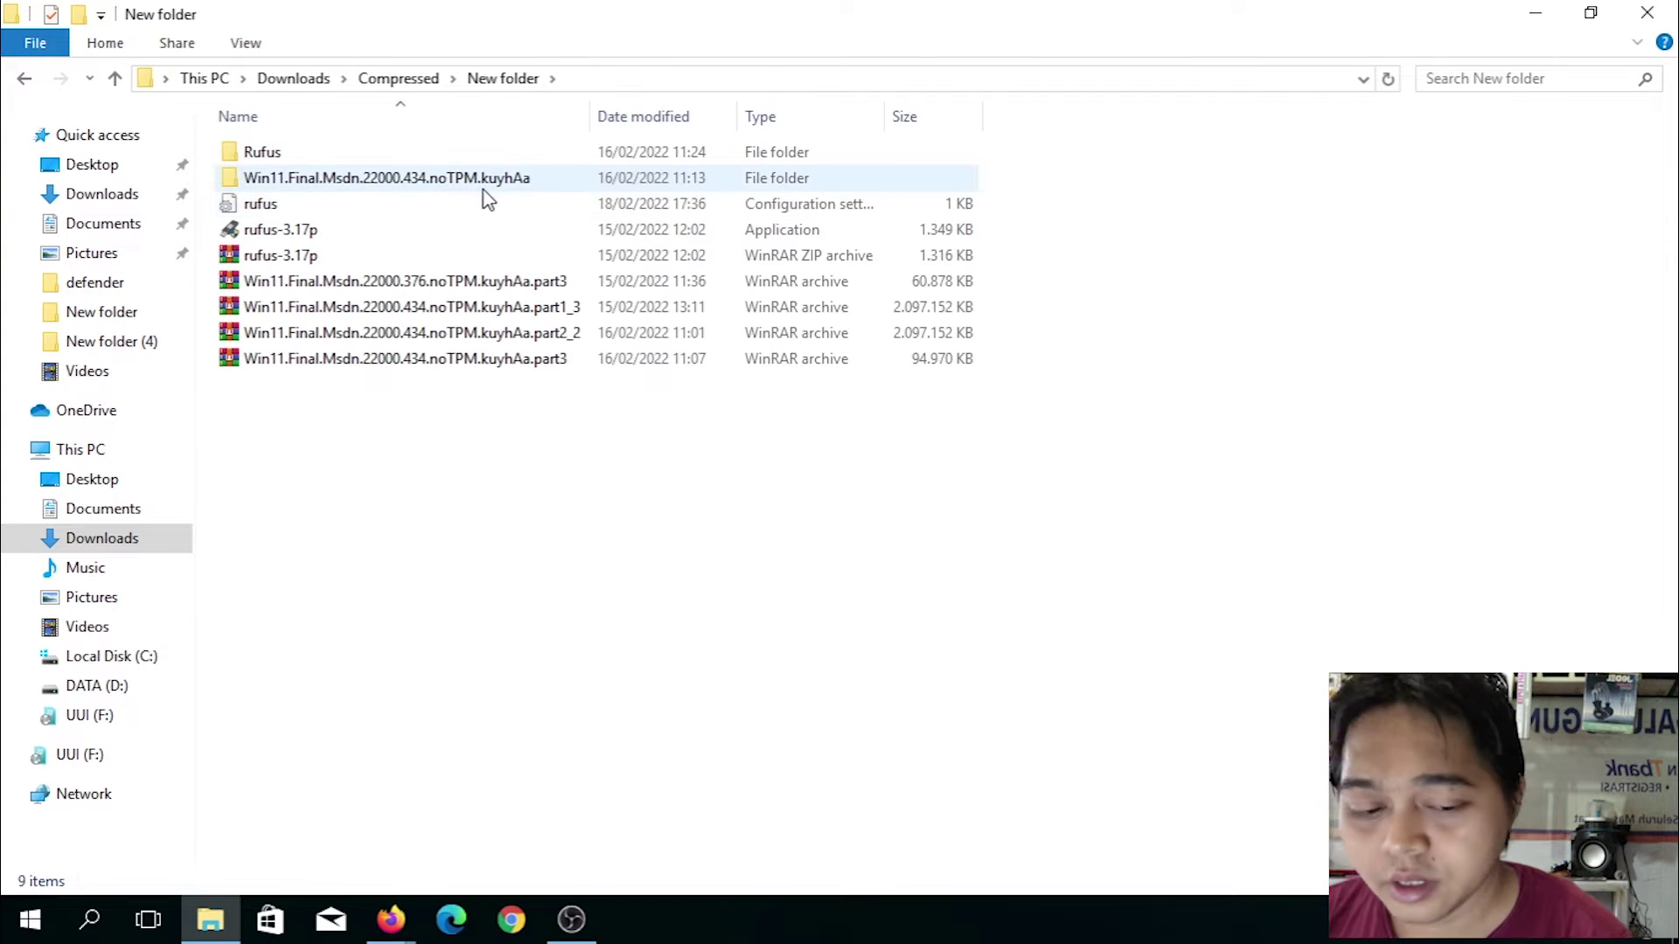
{"action": "double_click", "coordinate": [470, 179]}
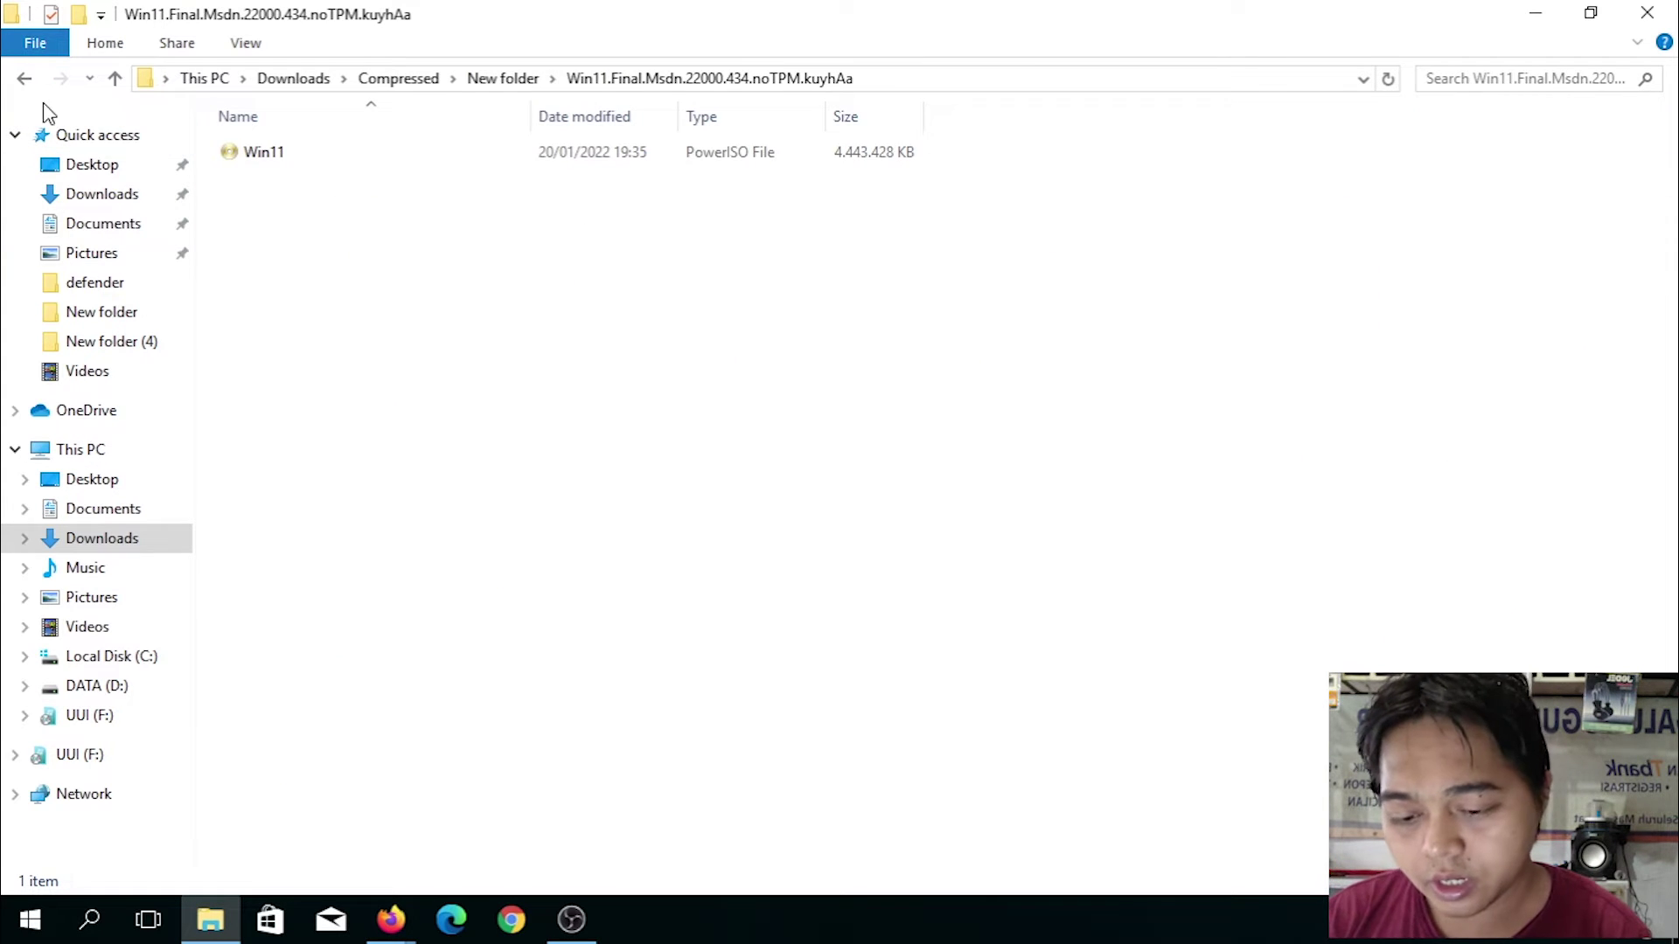
Step: Return to New folder and run the rufus-3.17p application as administrator, allowing it to start
{"action": "left_click", "coordinate": [24, 80]}
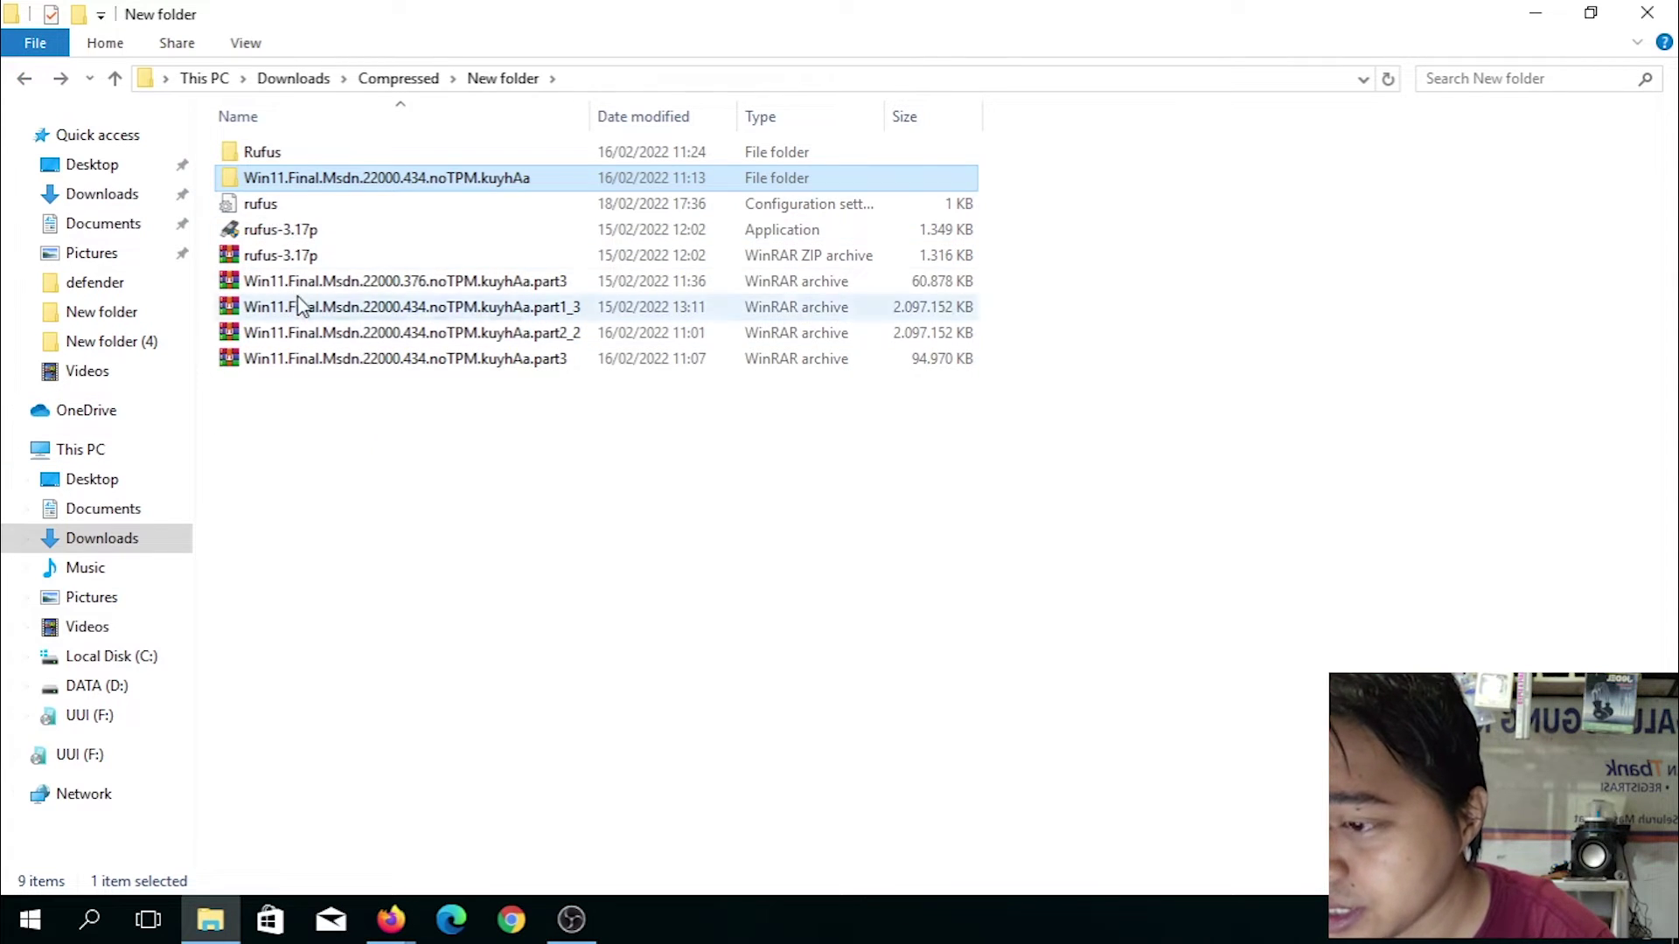
{"action": "left_click", "coordinate": [288, 234]}
{"action": "right_click", "coordinate": [287, 241]}
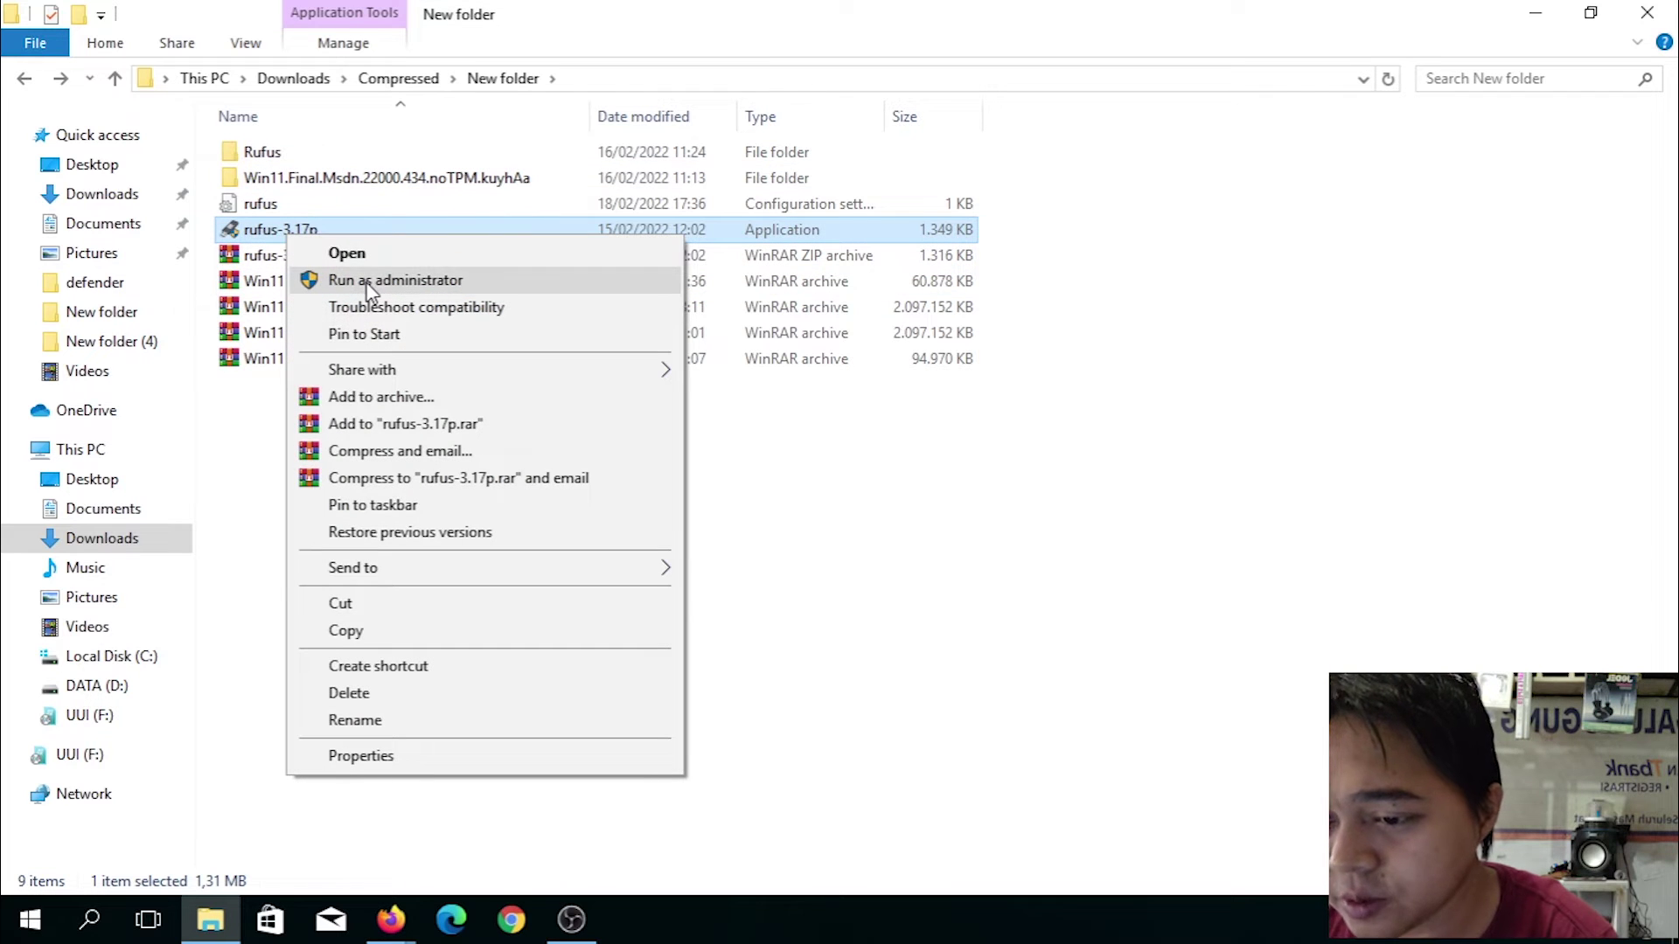
{"action": "left_click", "coordinate": [395, 280]}
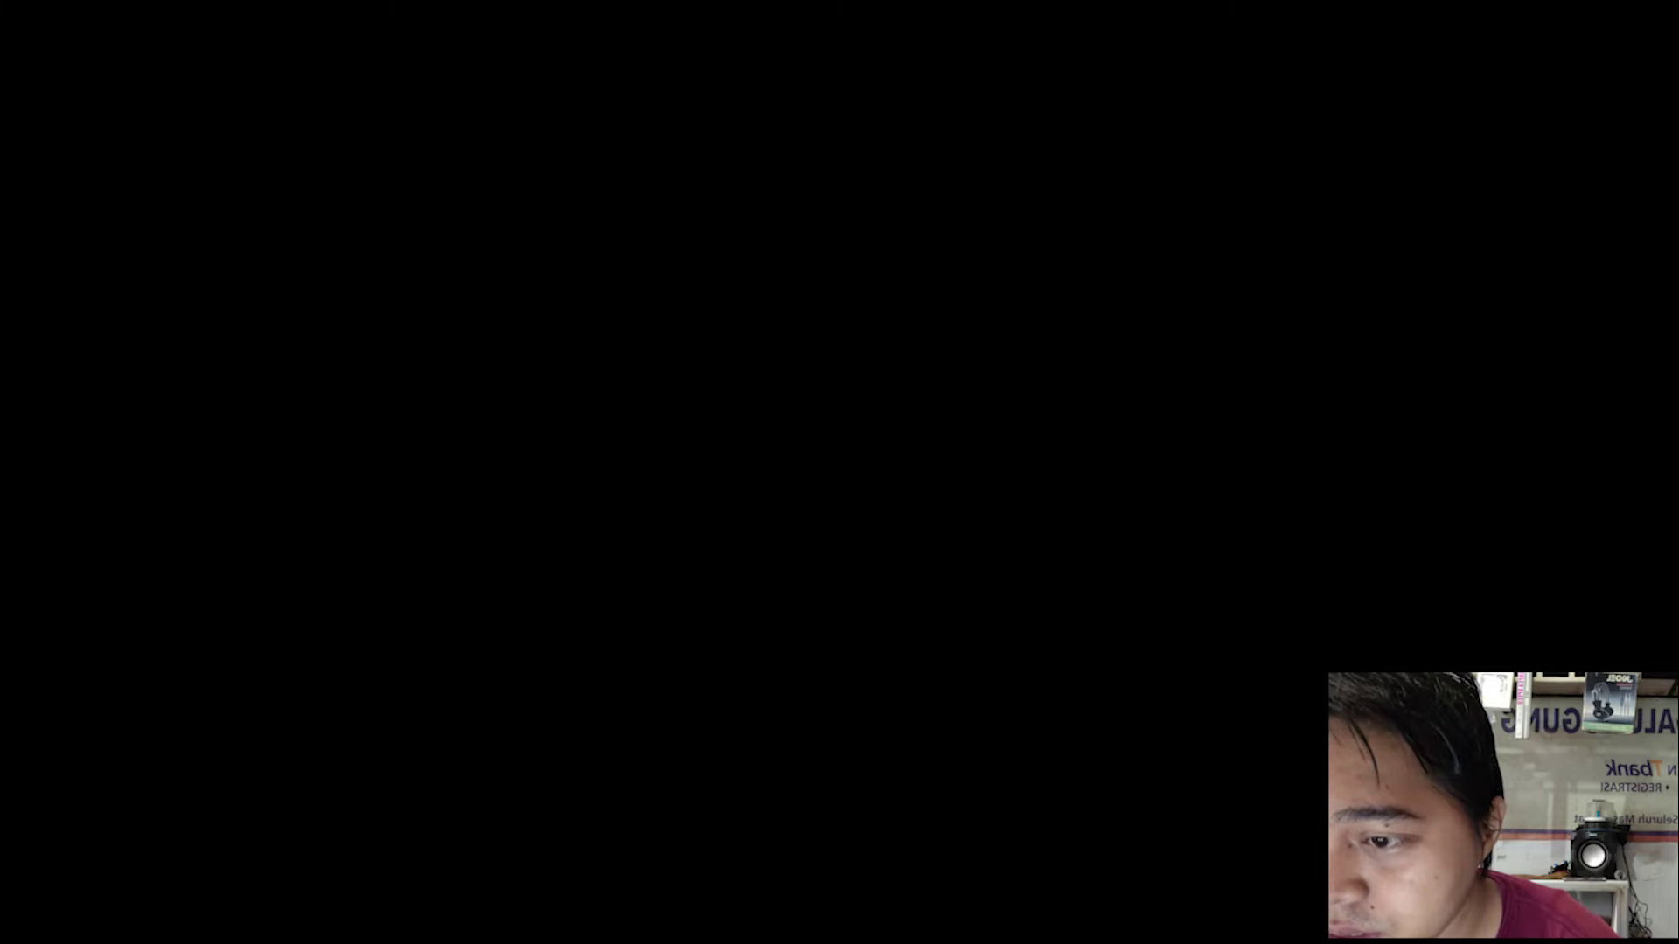
{"action": "left_click", "coordinate": [695, 641]}
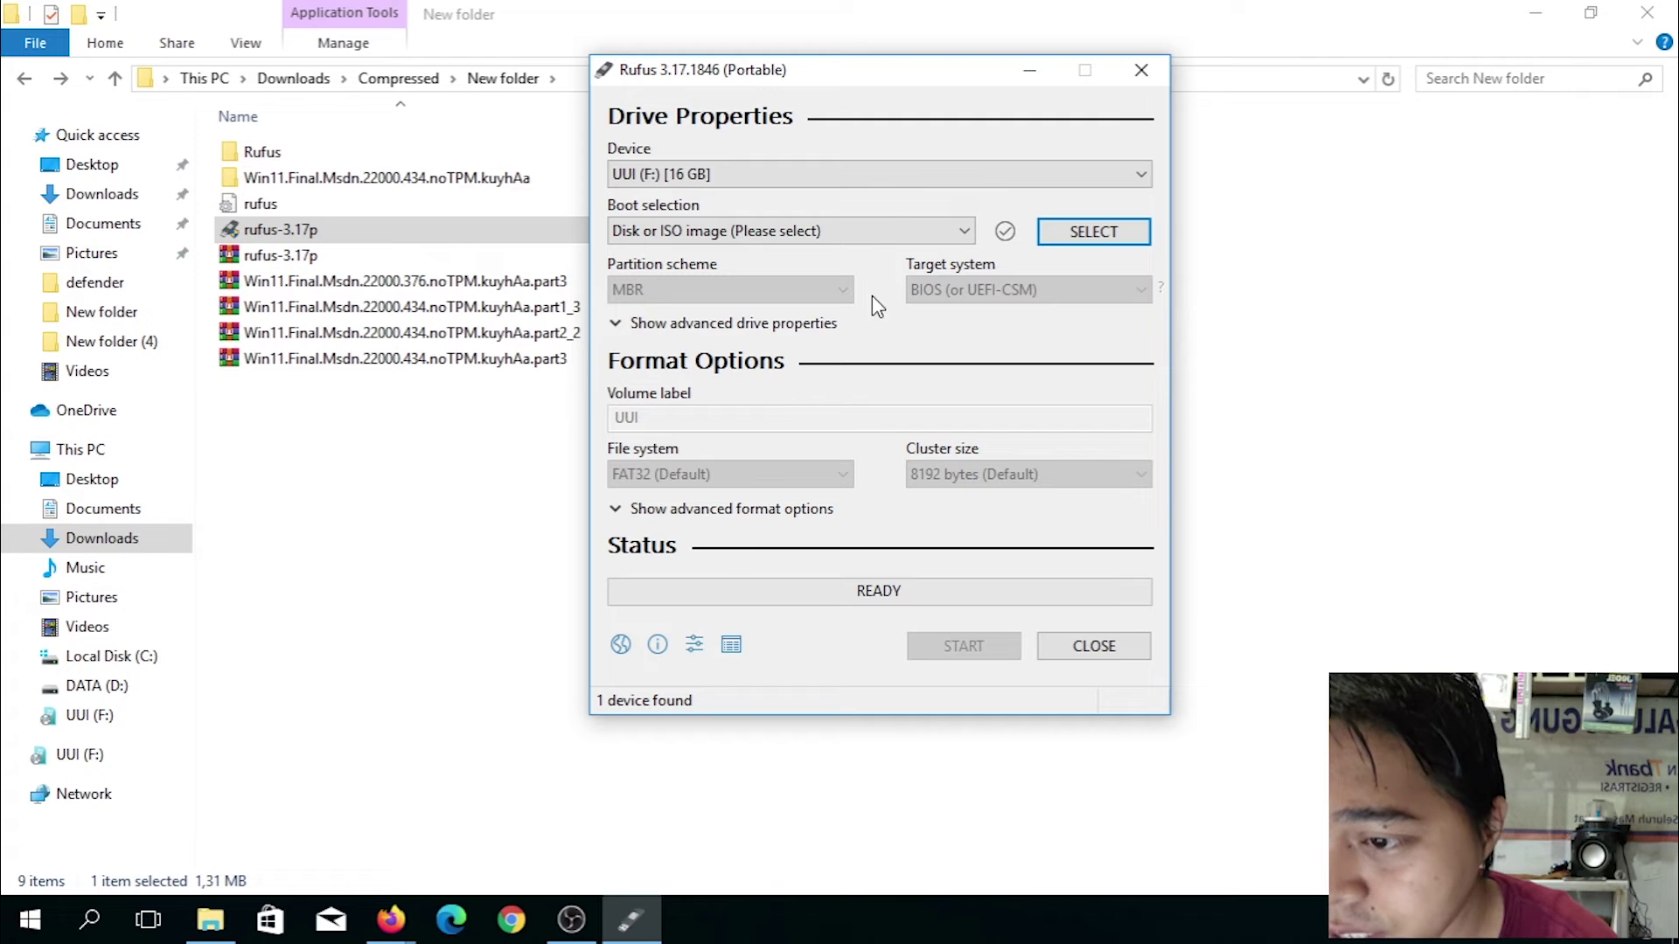
Step: Choose the Win11 ISO from the Win11.Final.Msdn.22000.434.noTPM.kuyhAa folder, inside Compressed's New folder in Downloads, as the boot image
{"action": "left_click", "coordinate": [1088, 234]}
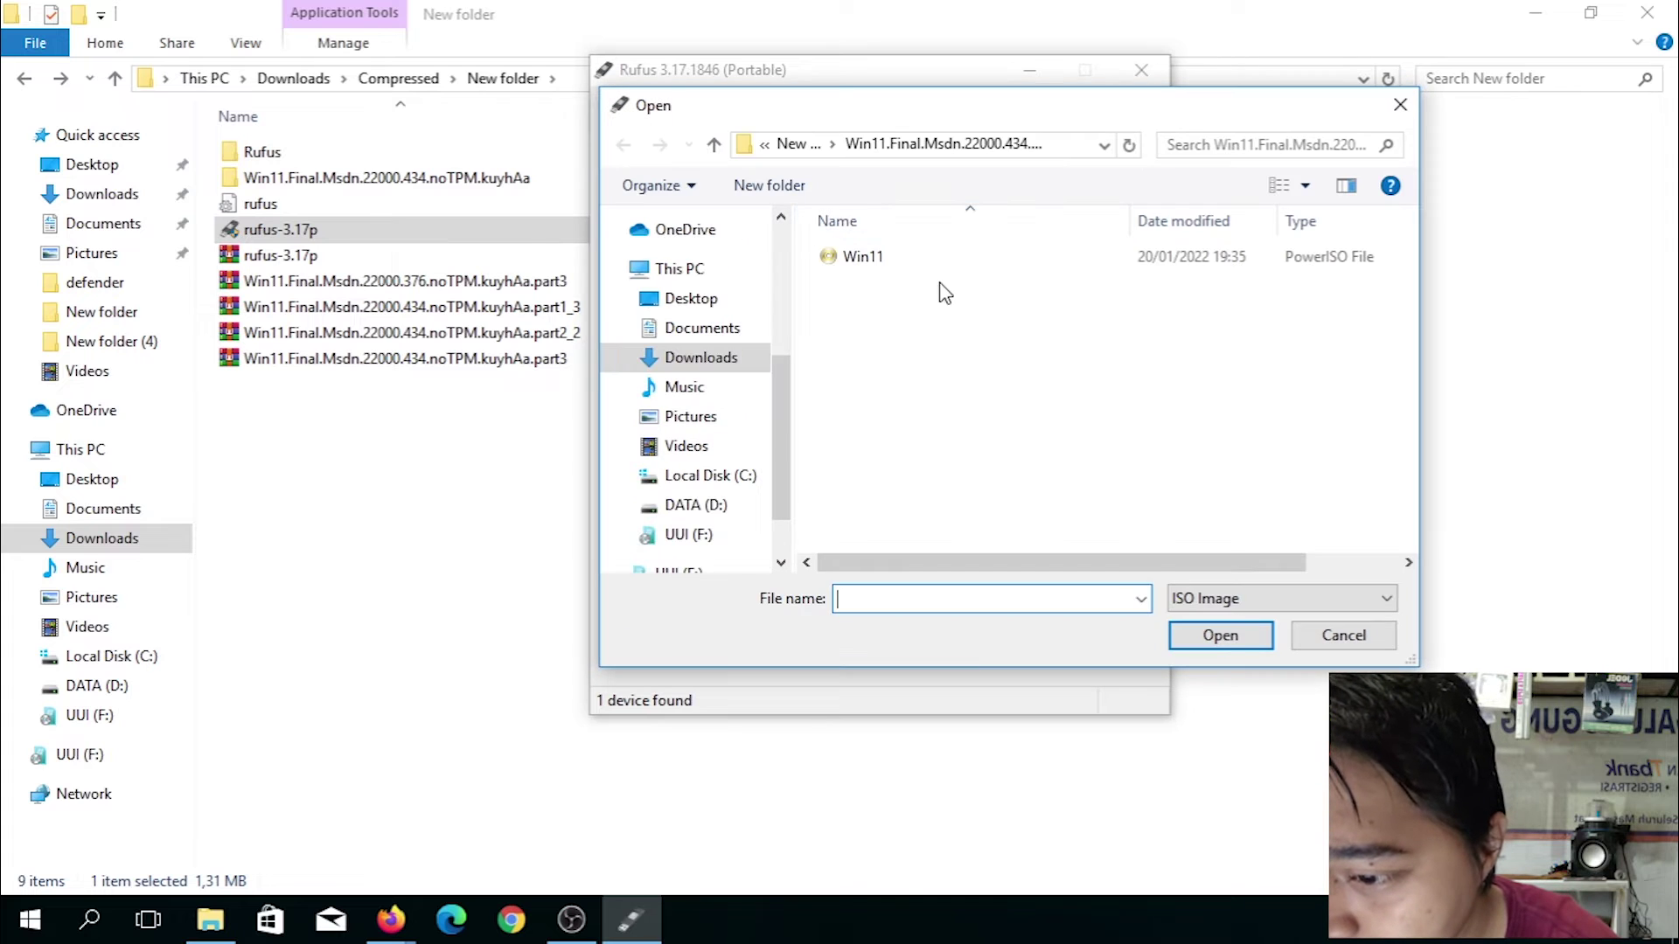
{"action": "left_click", "coordinate": [724, 330]}
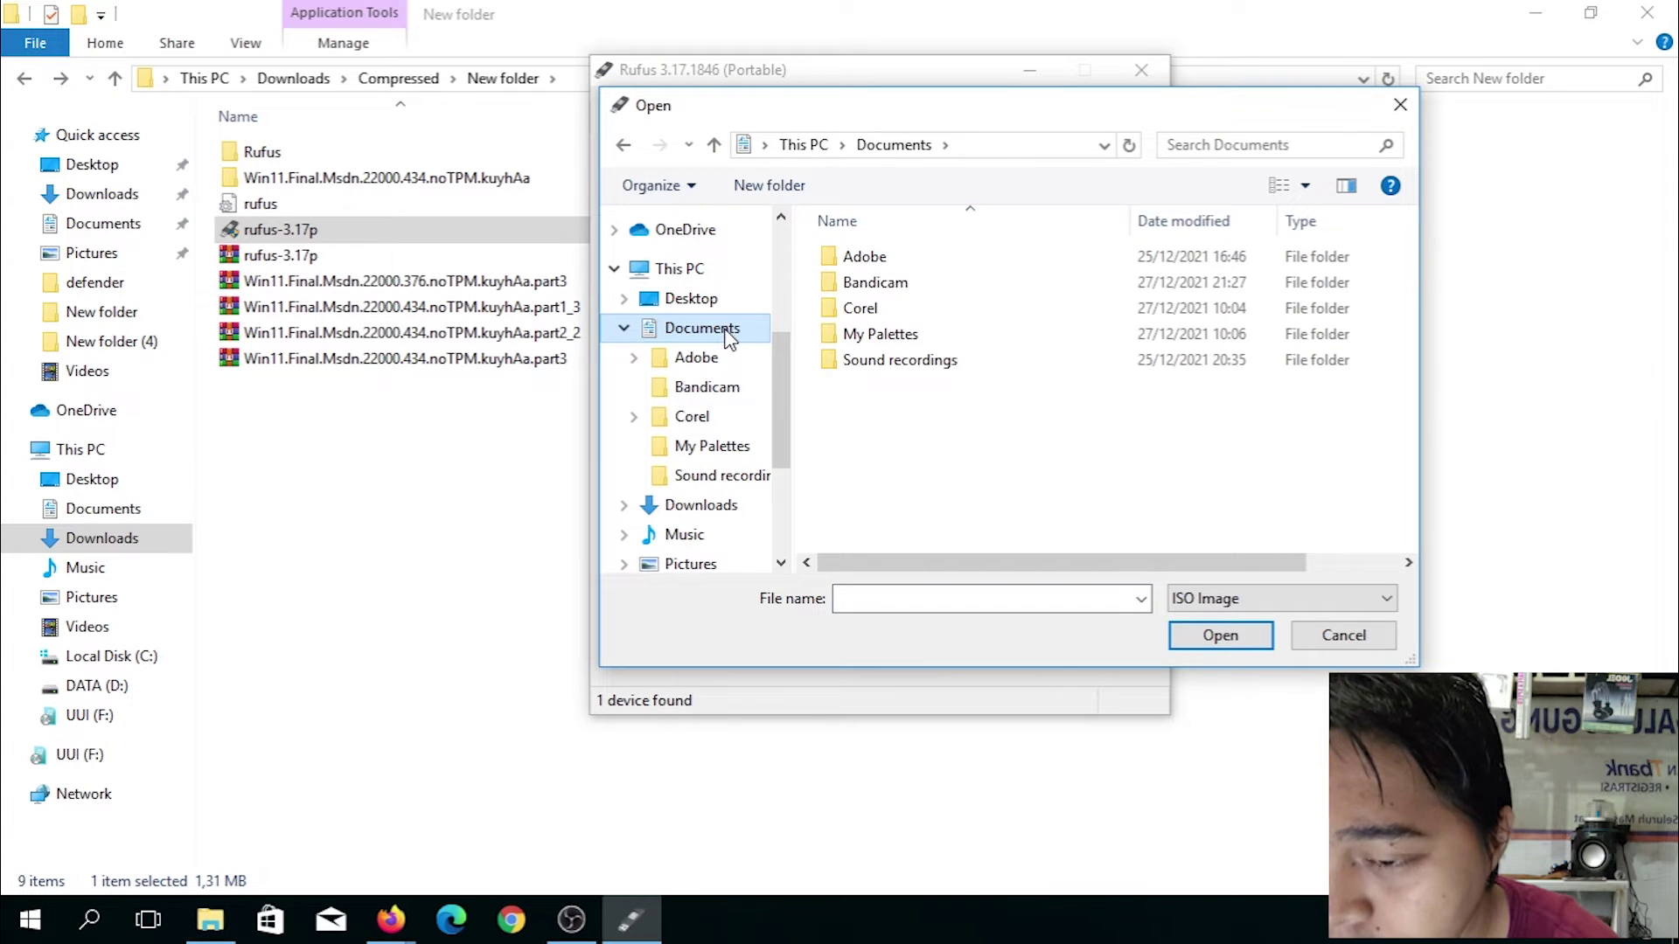
{"action": "left_click", "coordinate": [727, 506]}
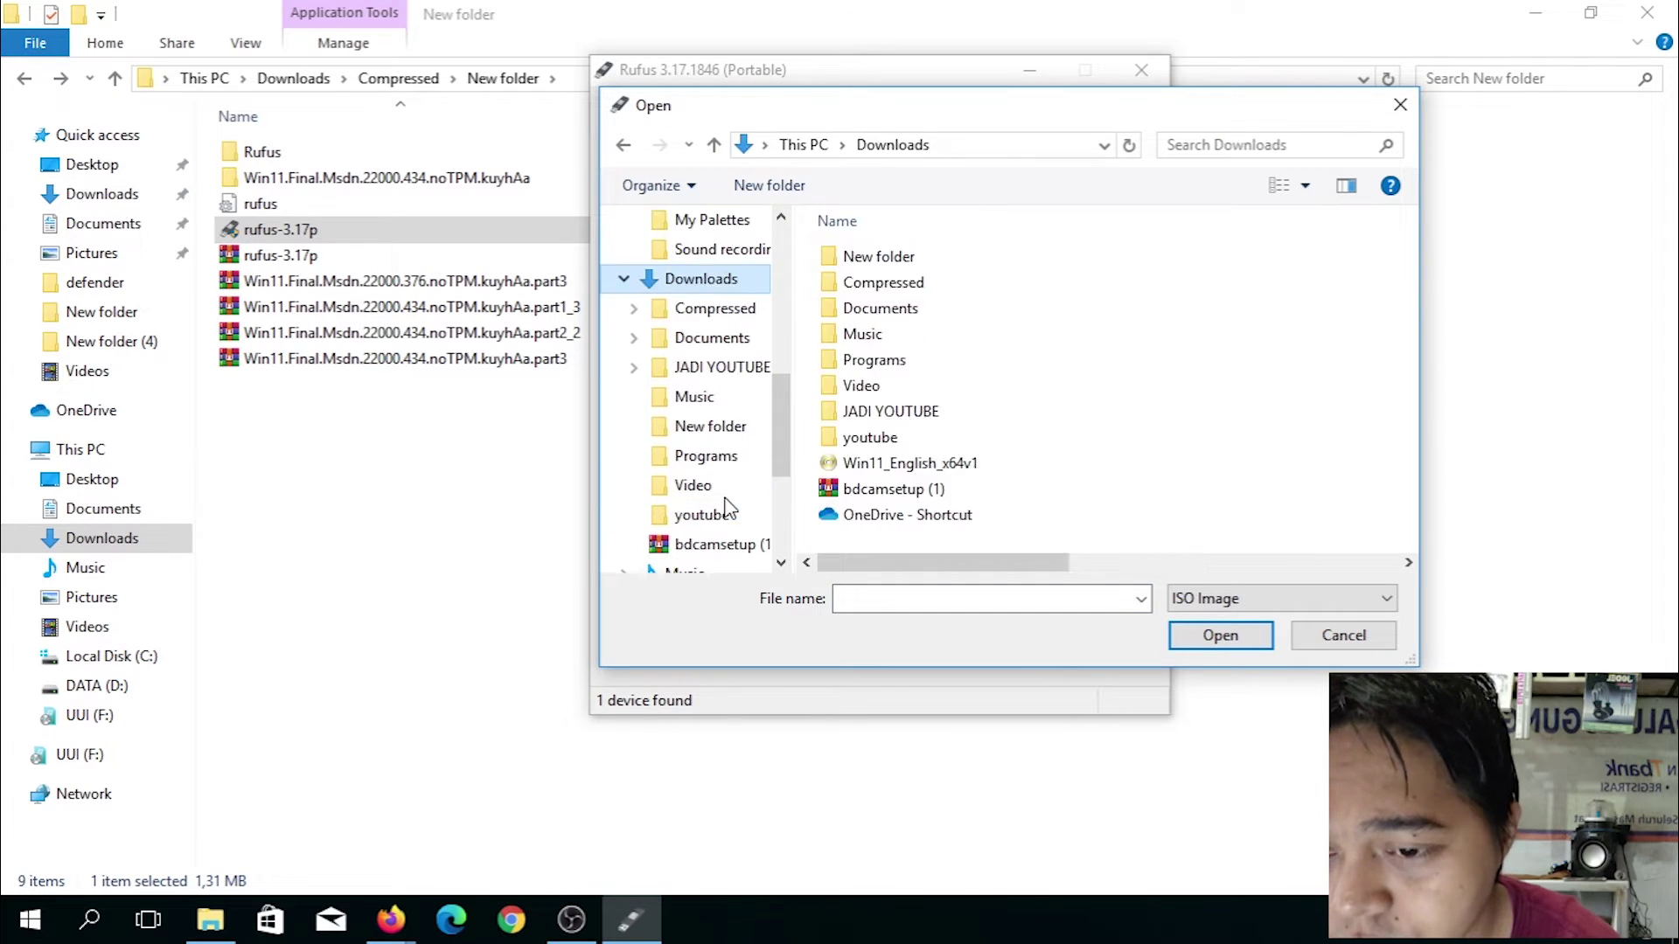
{"action": "double_click", "coordinate": [919, 281]}
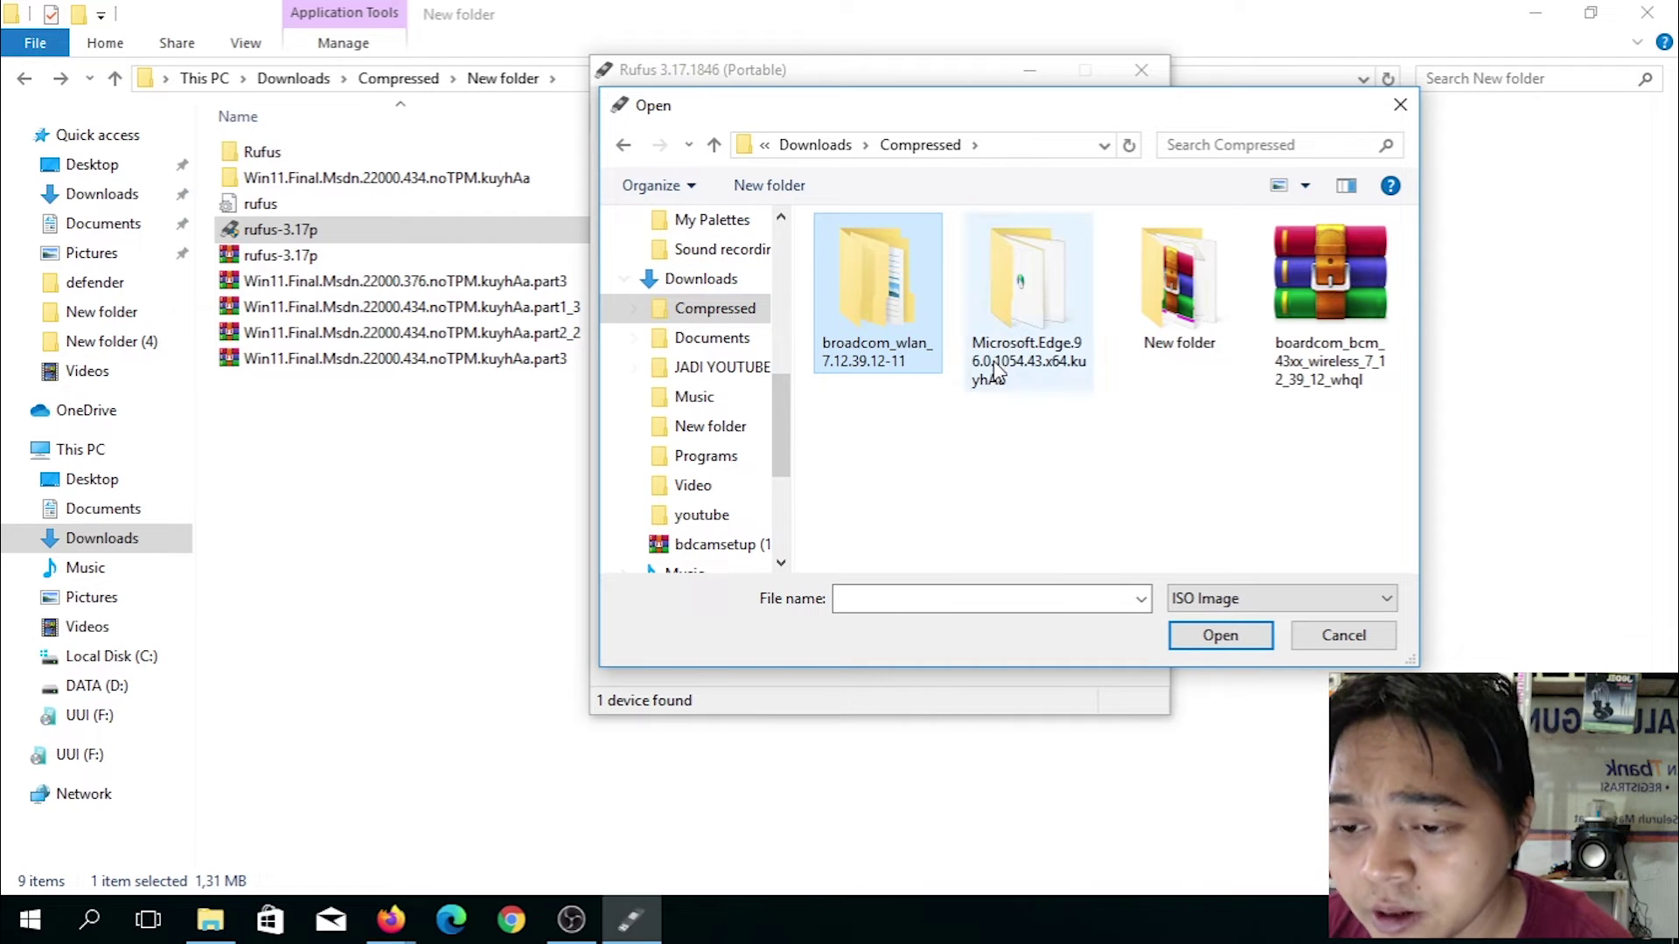
{"action": "double_click", "coordinate": [1179, 284]}
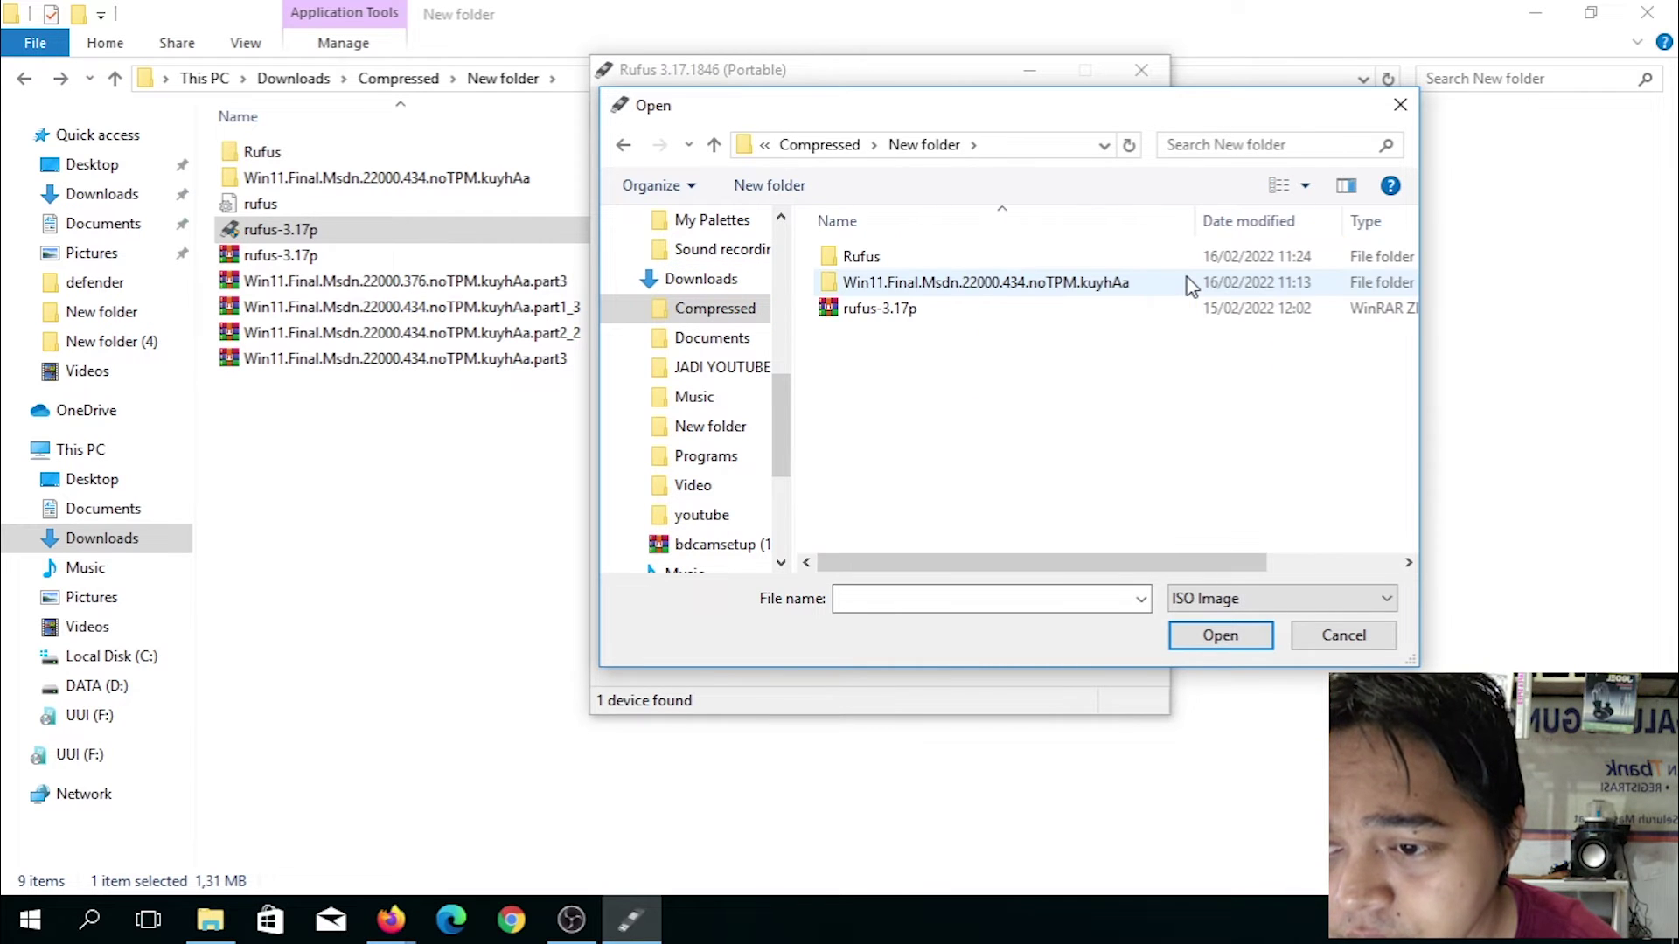
{"action": "double_click", "coordinate": [956, 284]}
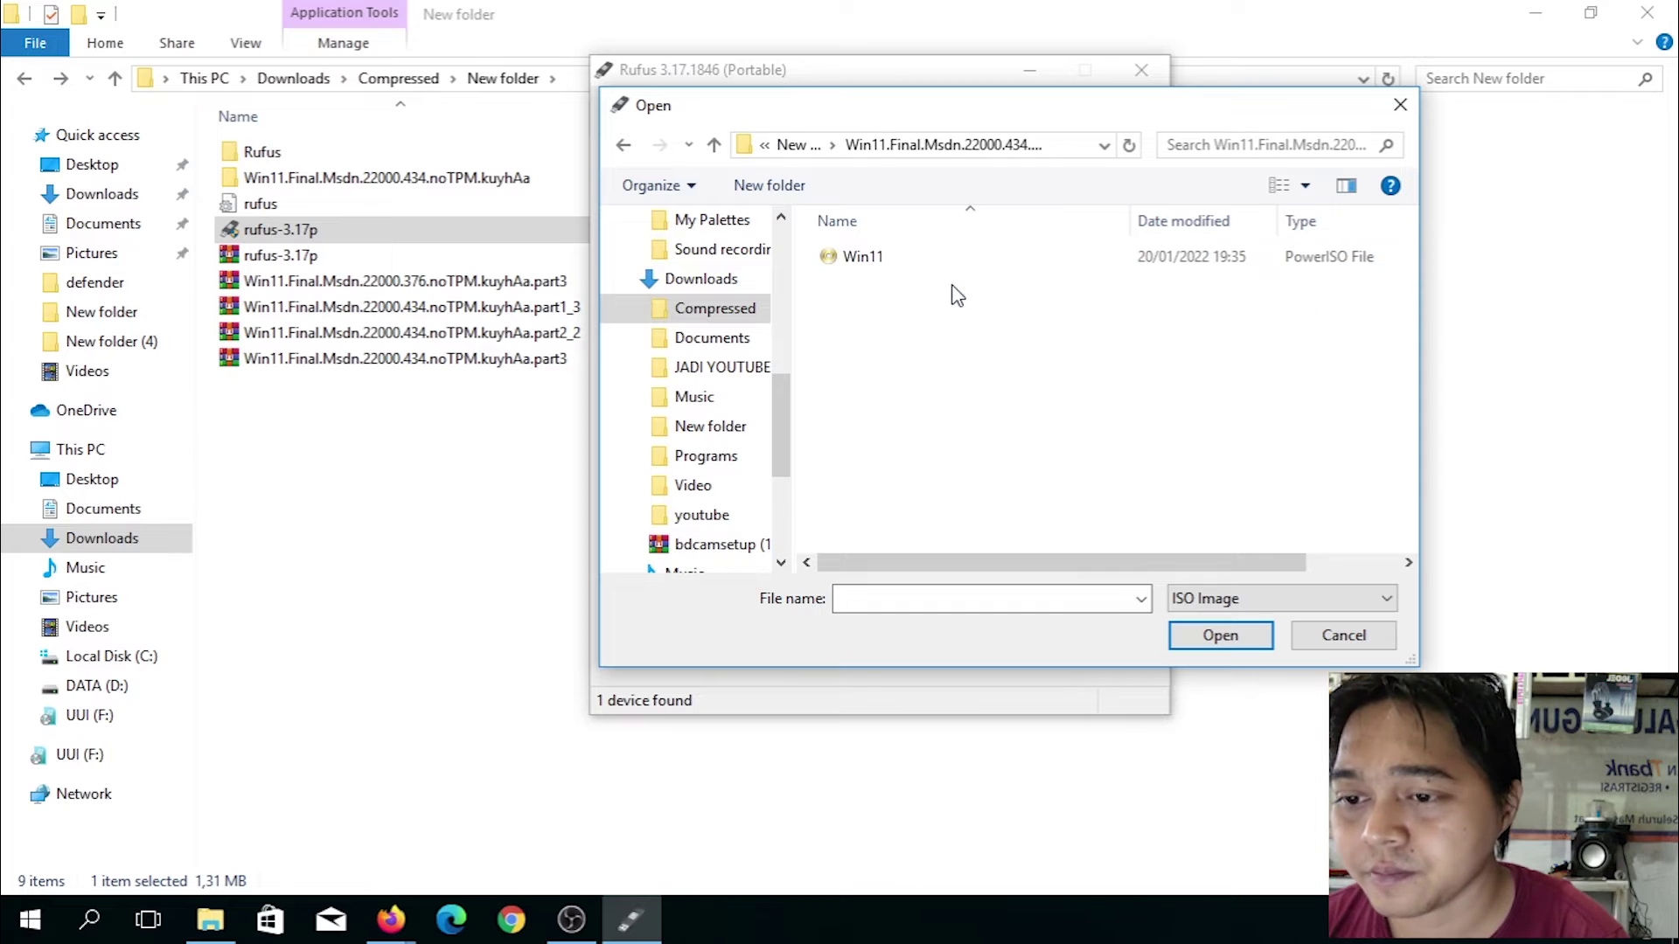
{"action": "double_click", "coordinate": [886, 256]}
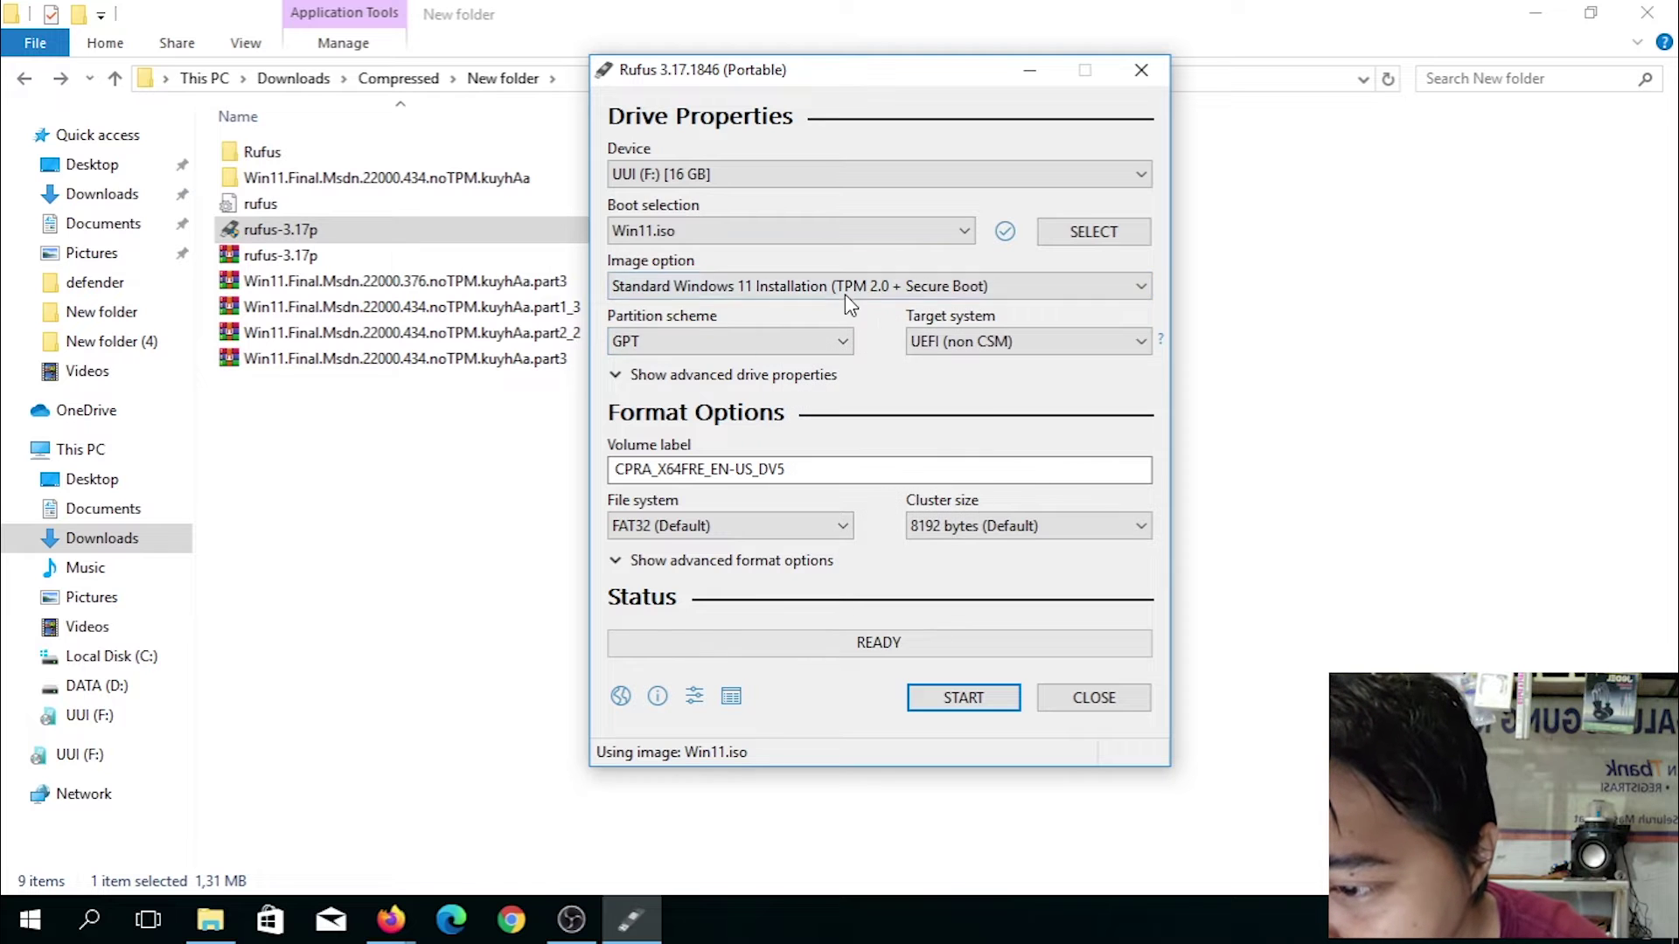
Step: Try the MBR partition scheme, return to GPT and review the available scheme choices
{"action": "left_click", "coordinate": [837, 346]}
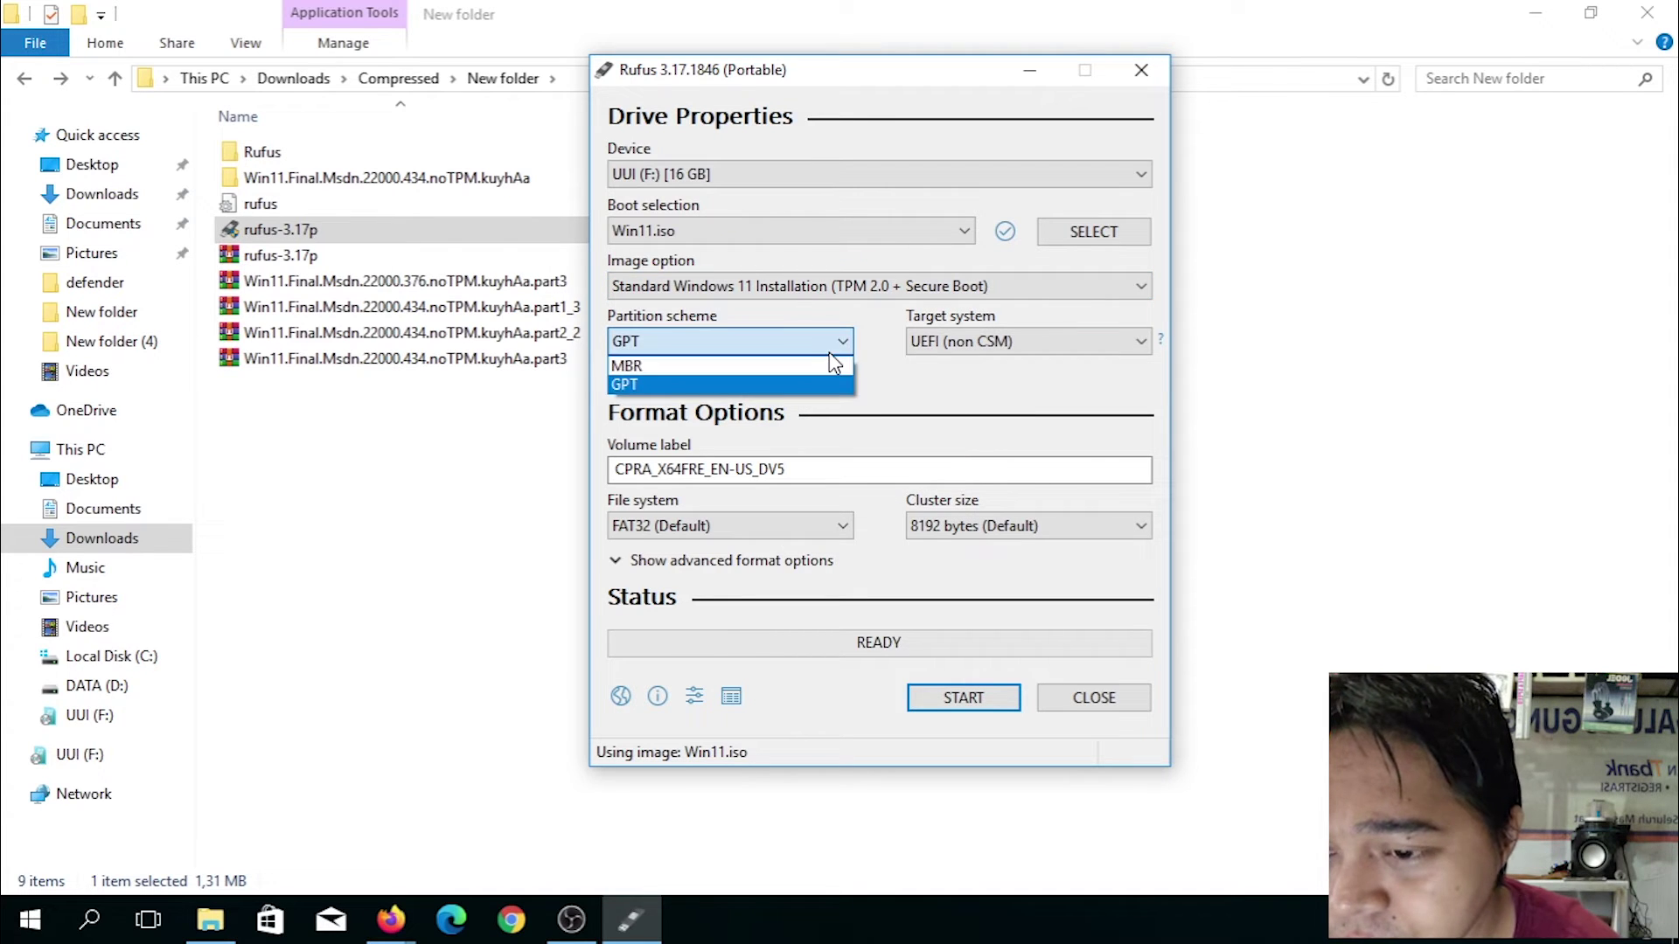
{"action": "left_click", "coordinate": [831, 345]}
{"action": "left_click", "coordinate": [832, 345]}
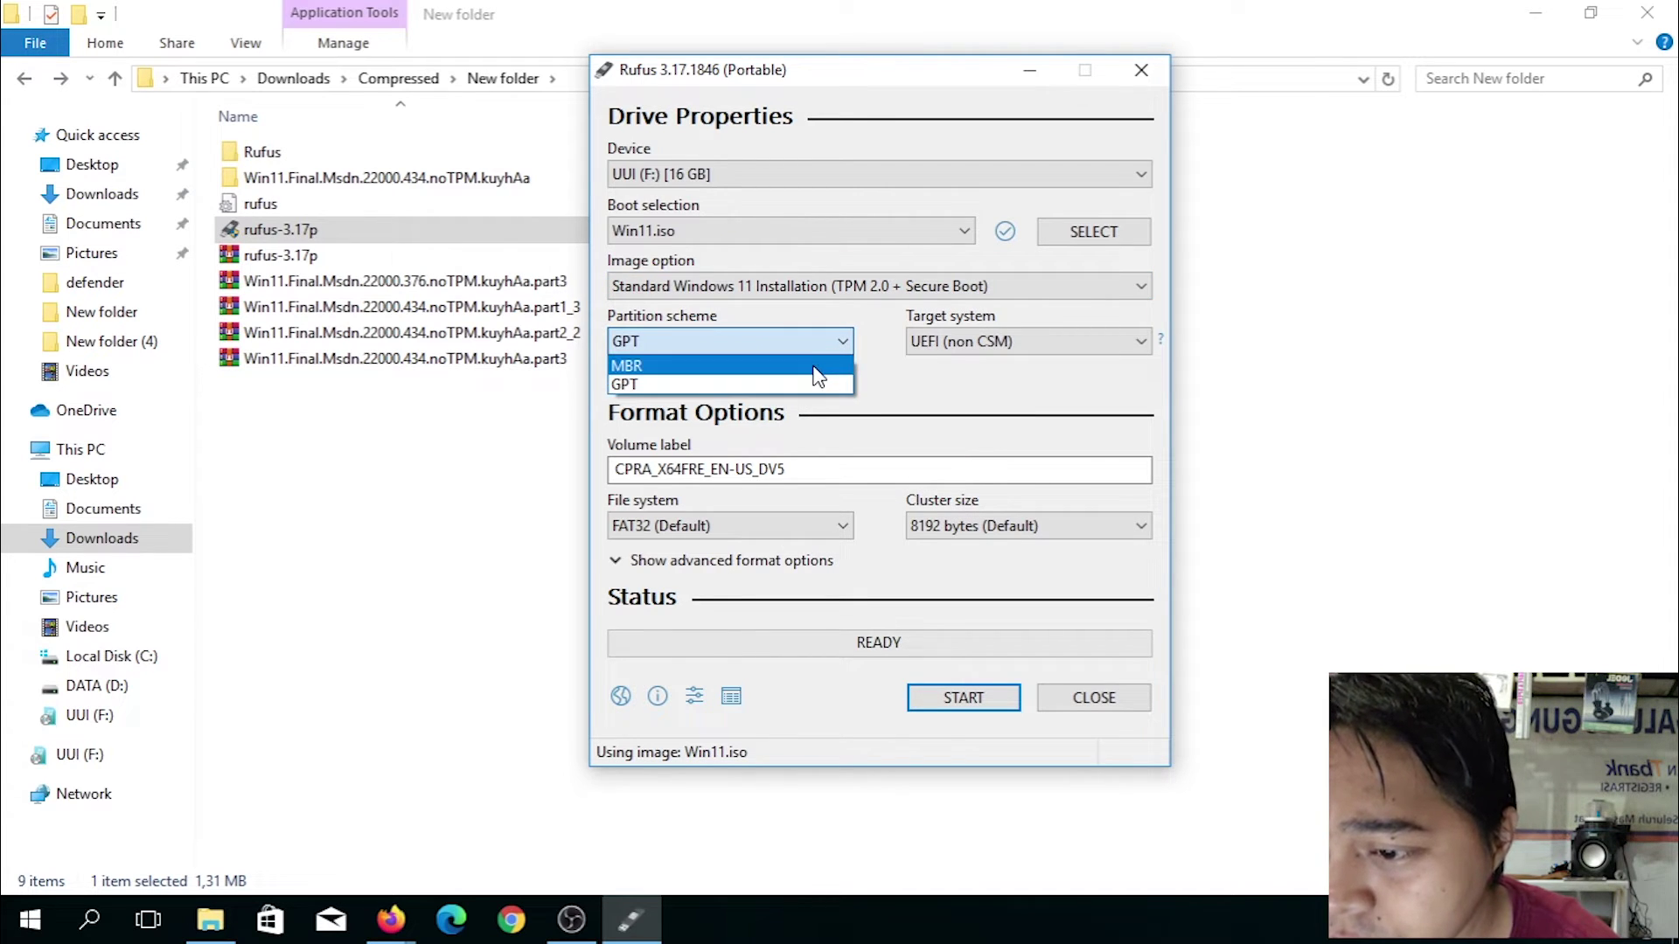
{"action": "left_click", "coordinate": [814, 367]}
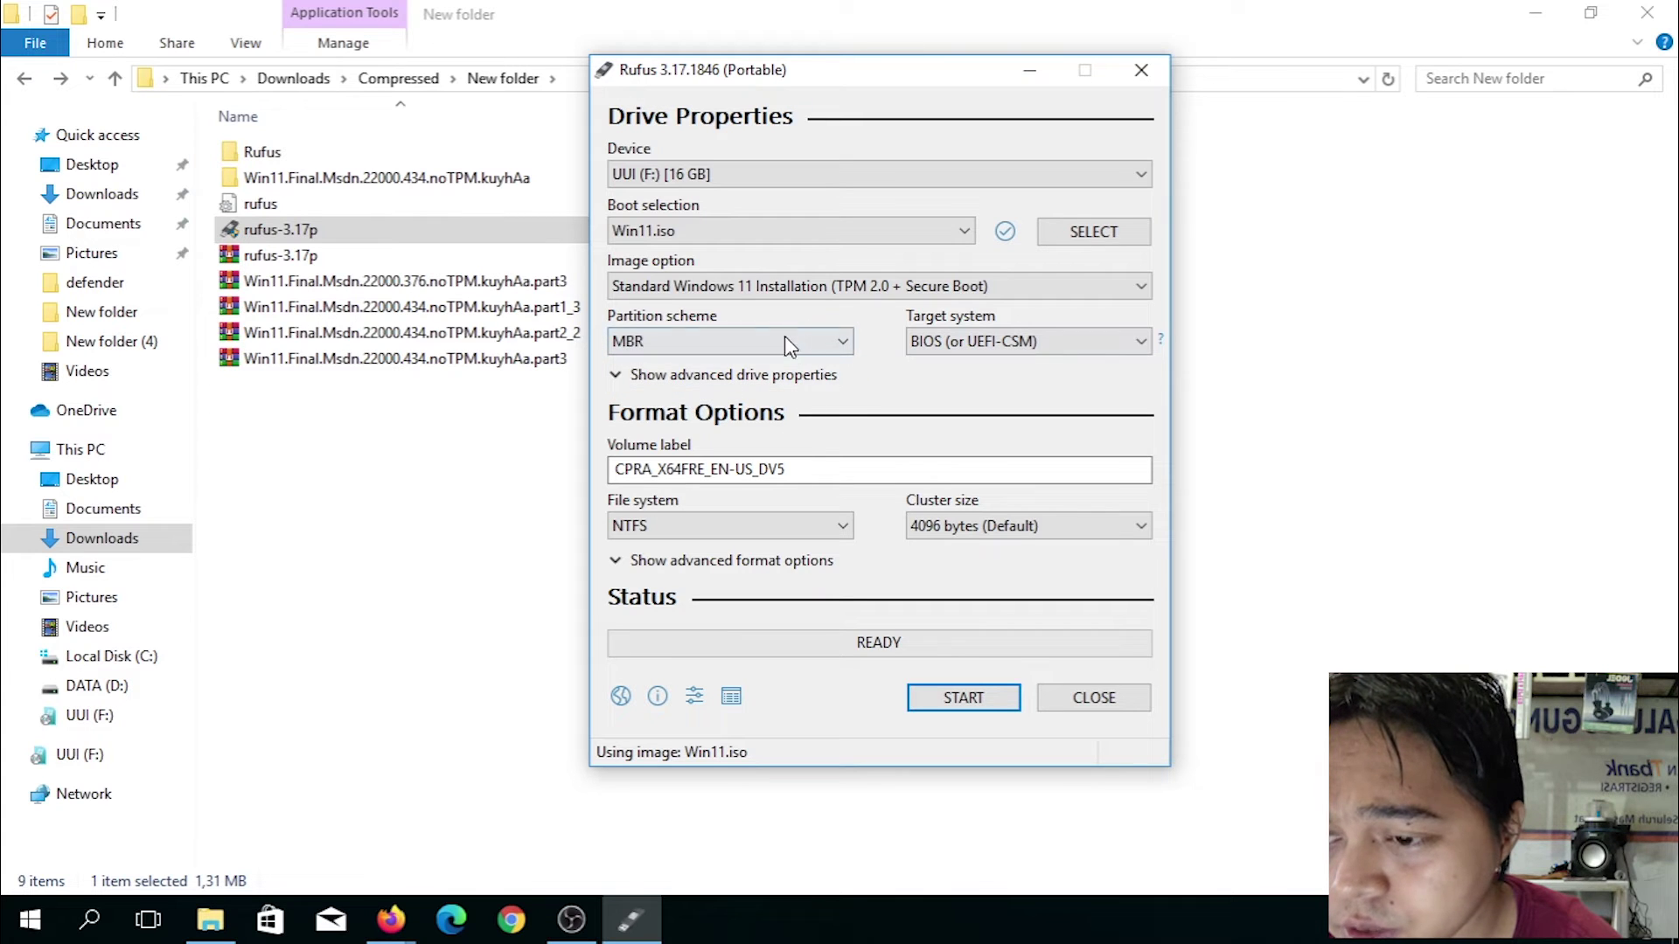
{"action": "left_click", "coordinate": [791, 339]}
{"action": "left_click", "coordinate": [775, 379]}
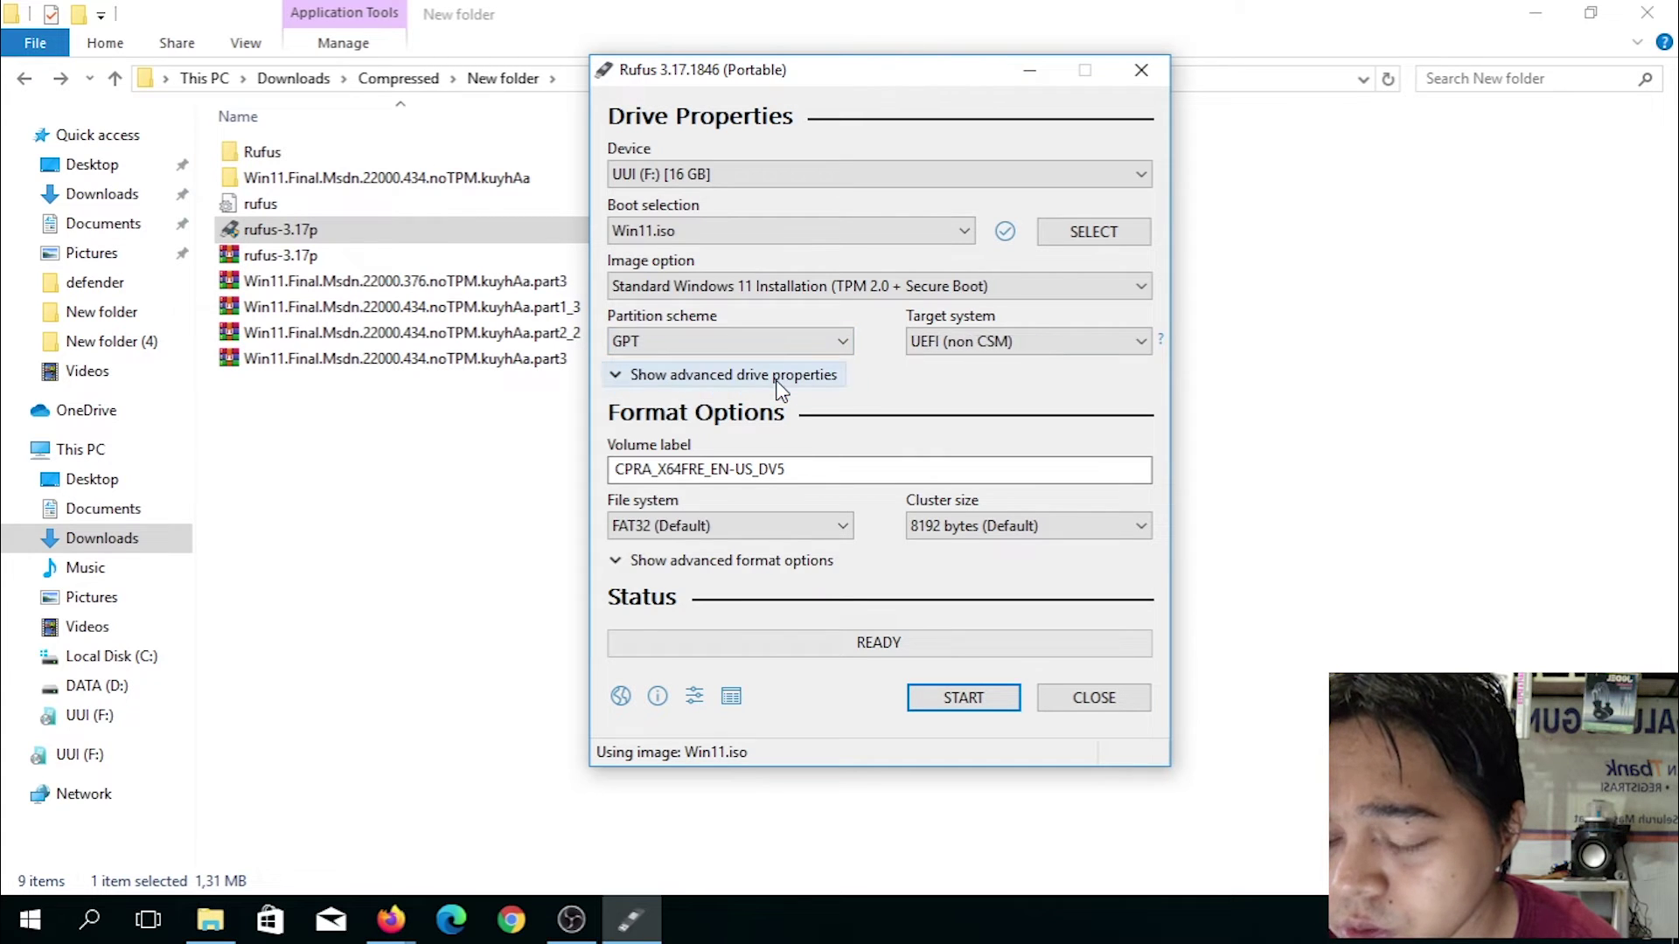
{"action": "left_click", "coordinate": [819, 341]}
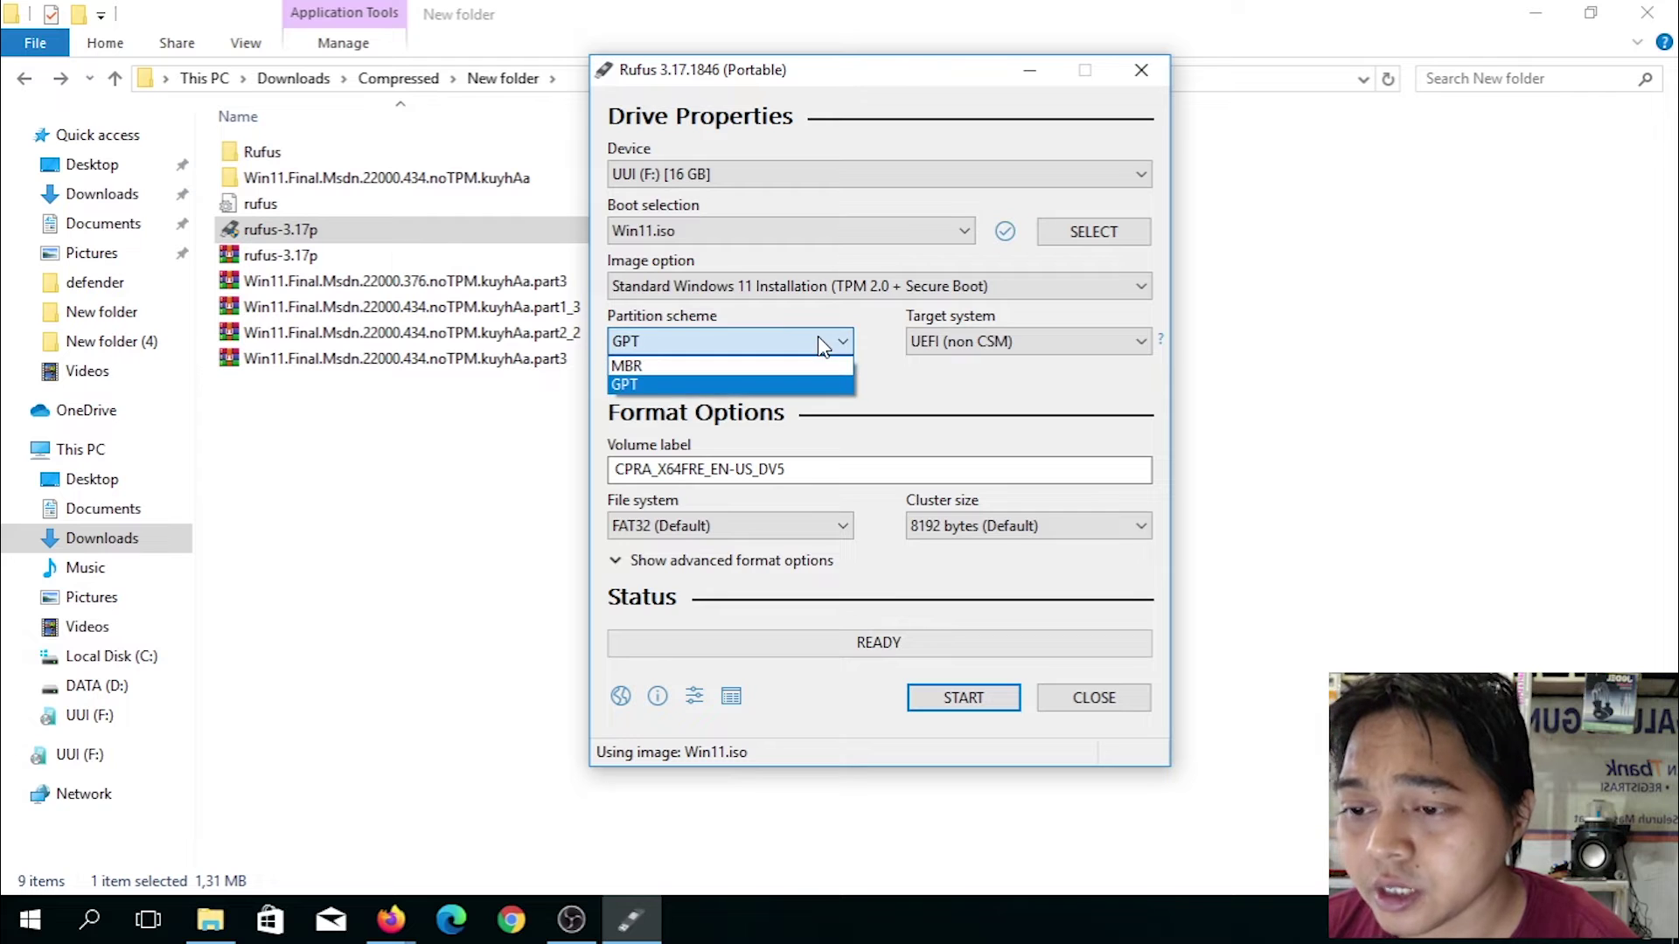
{"action": "left_click", "coordinate": [819, 343]}
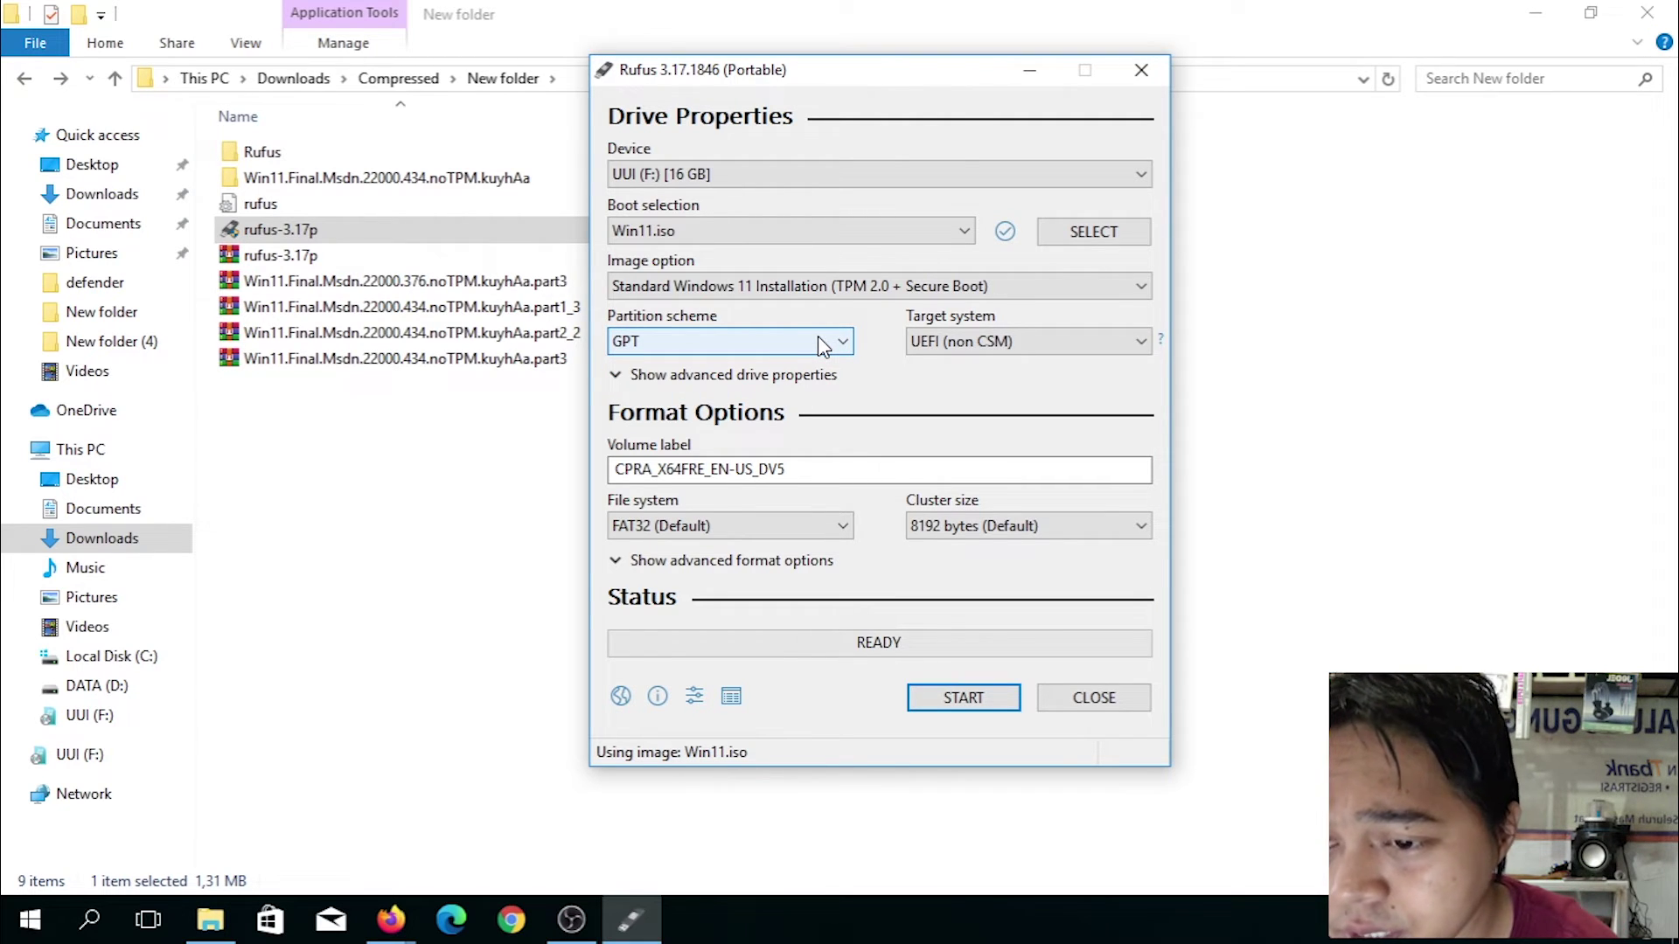
Step: Set the partition scheme to MBR and start writing the image to the USB drive, accepting the erasure of its data
{"action": "left_click", "coordinate": [820, 339]}
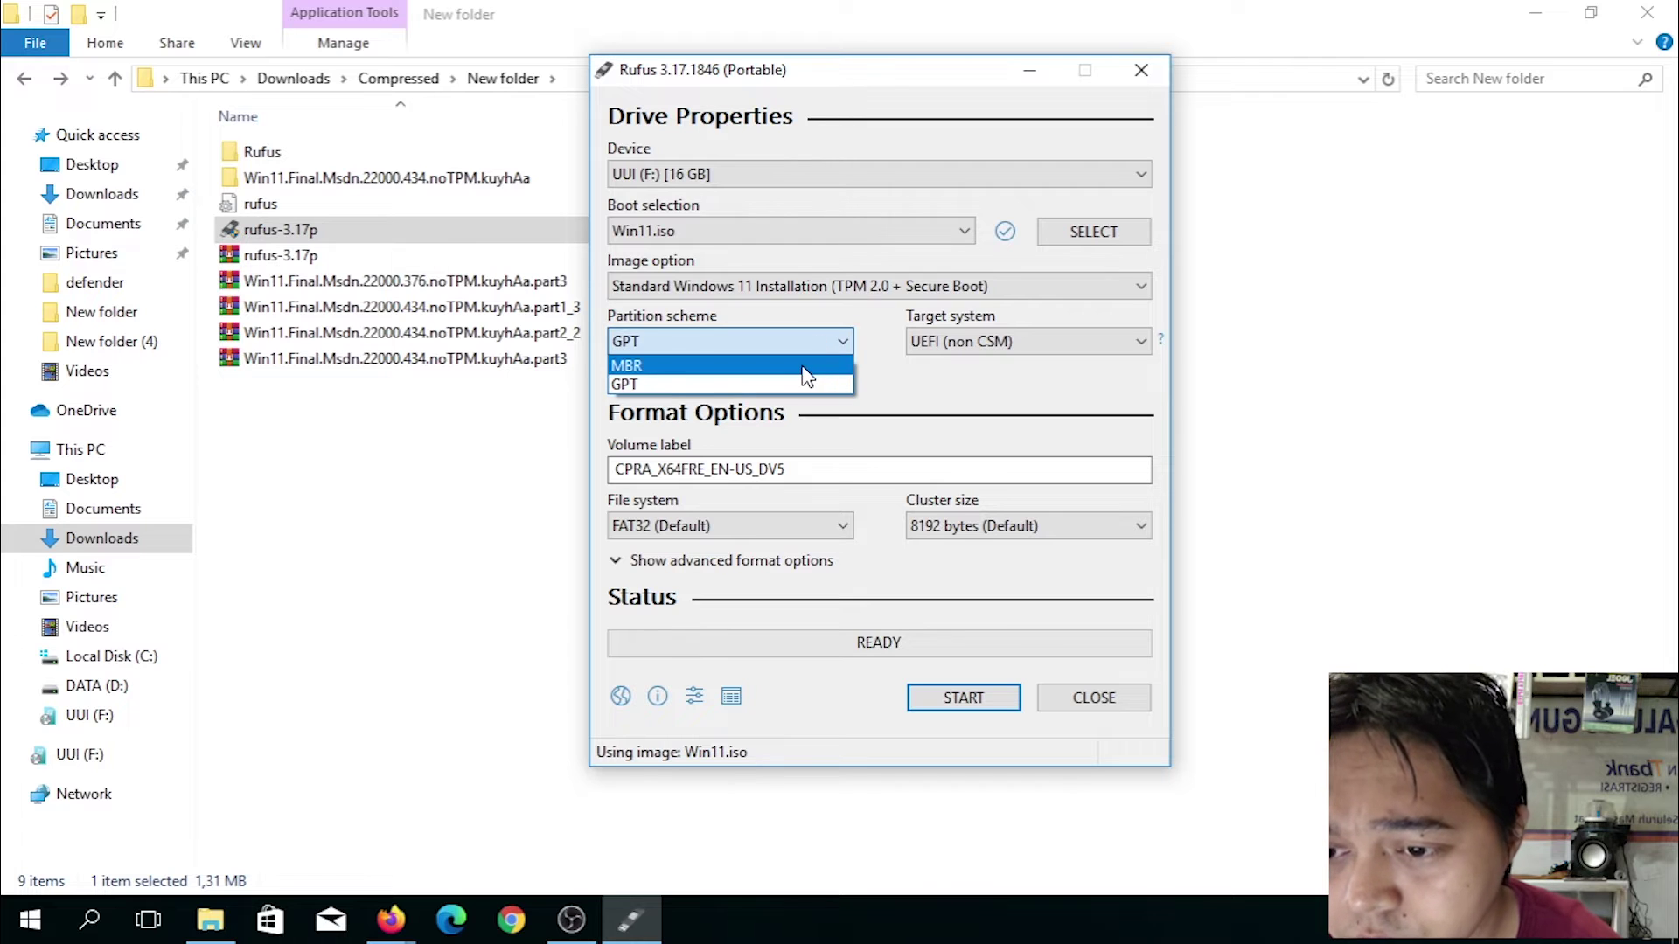
{"action": "left_click", "coordinate": [804, 368]}
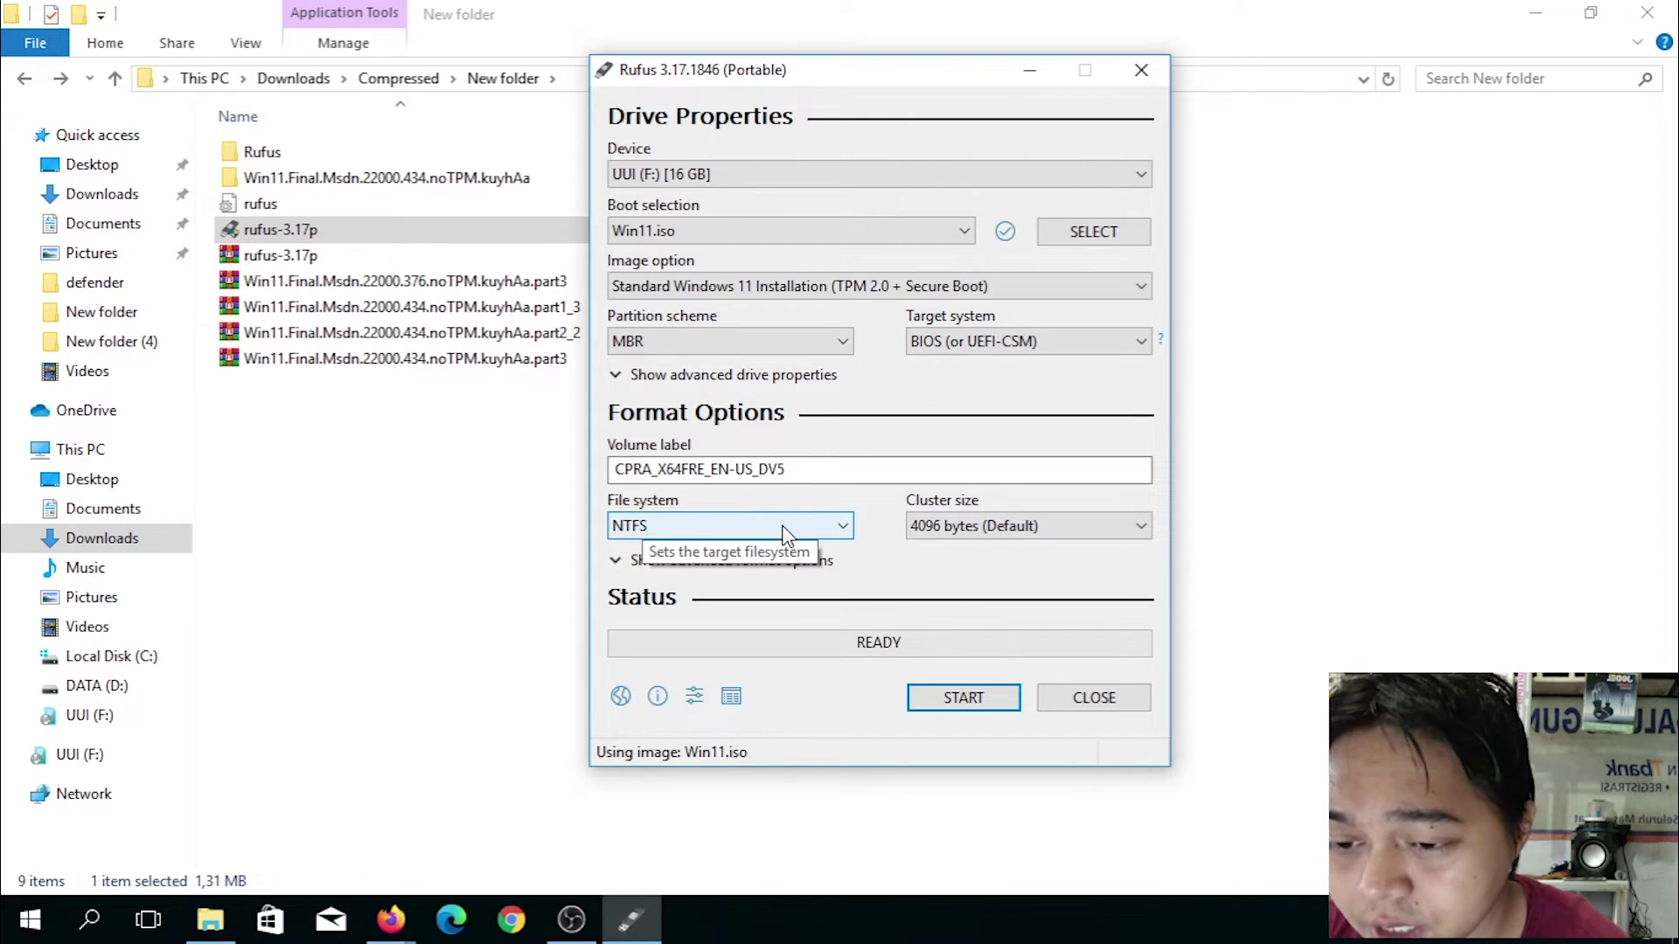
{"action": "left_click", "coordinate": [972, 710]}
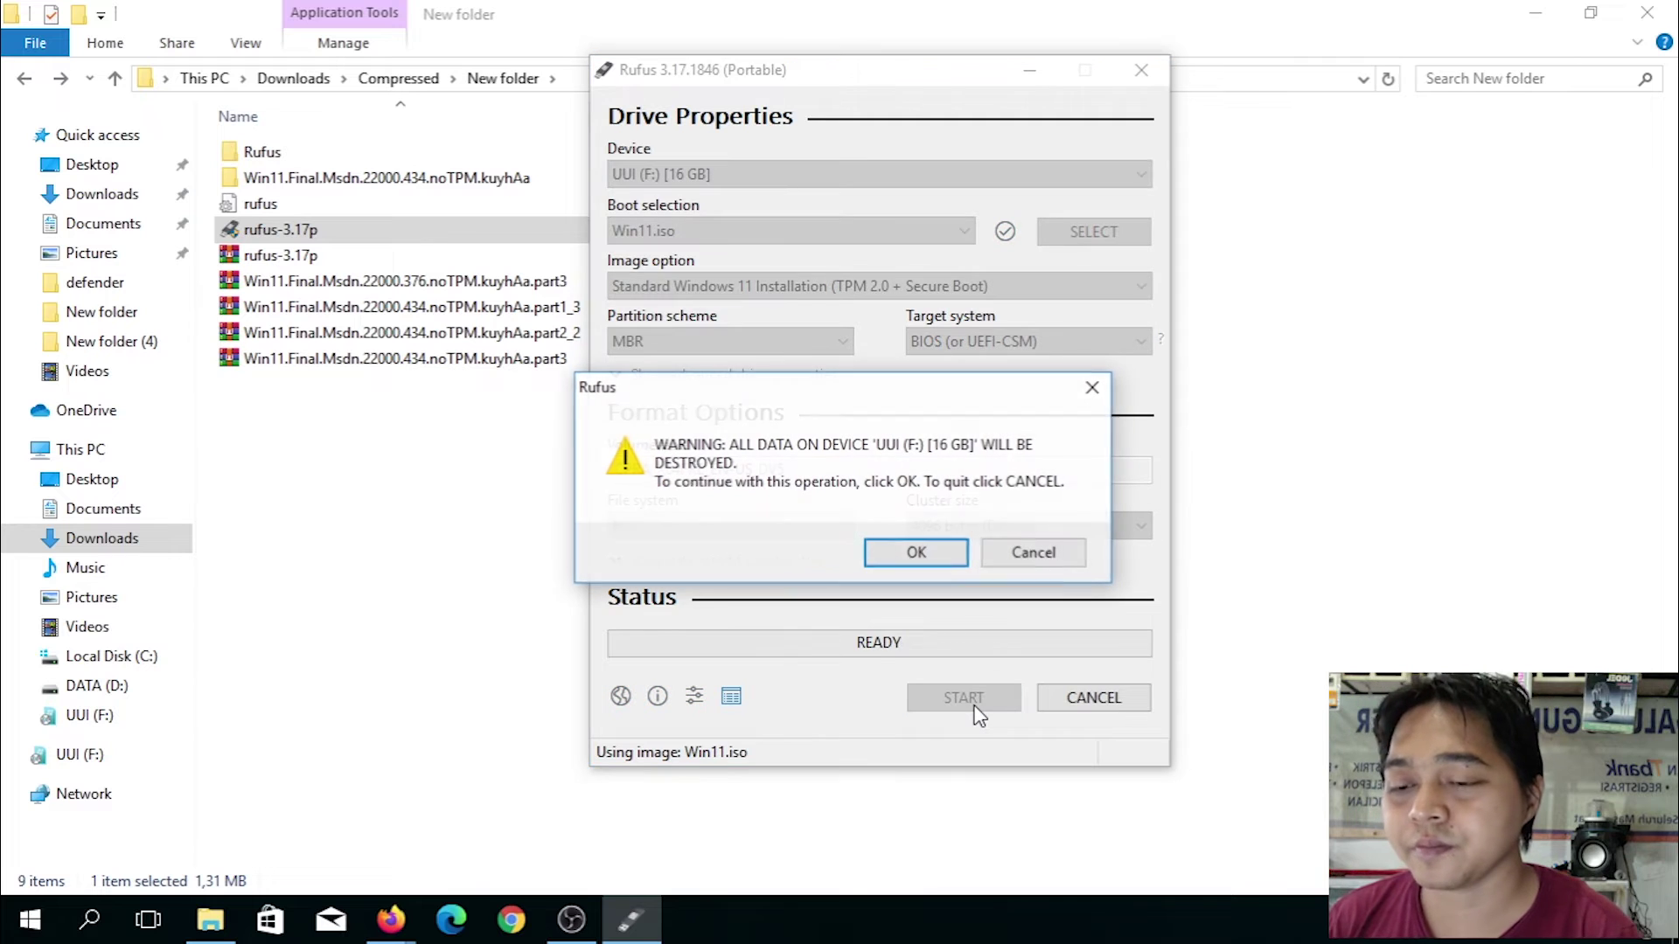
{"action": "left_click", "coordinate": [916, 554]}
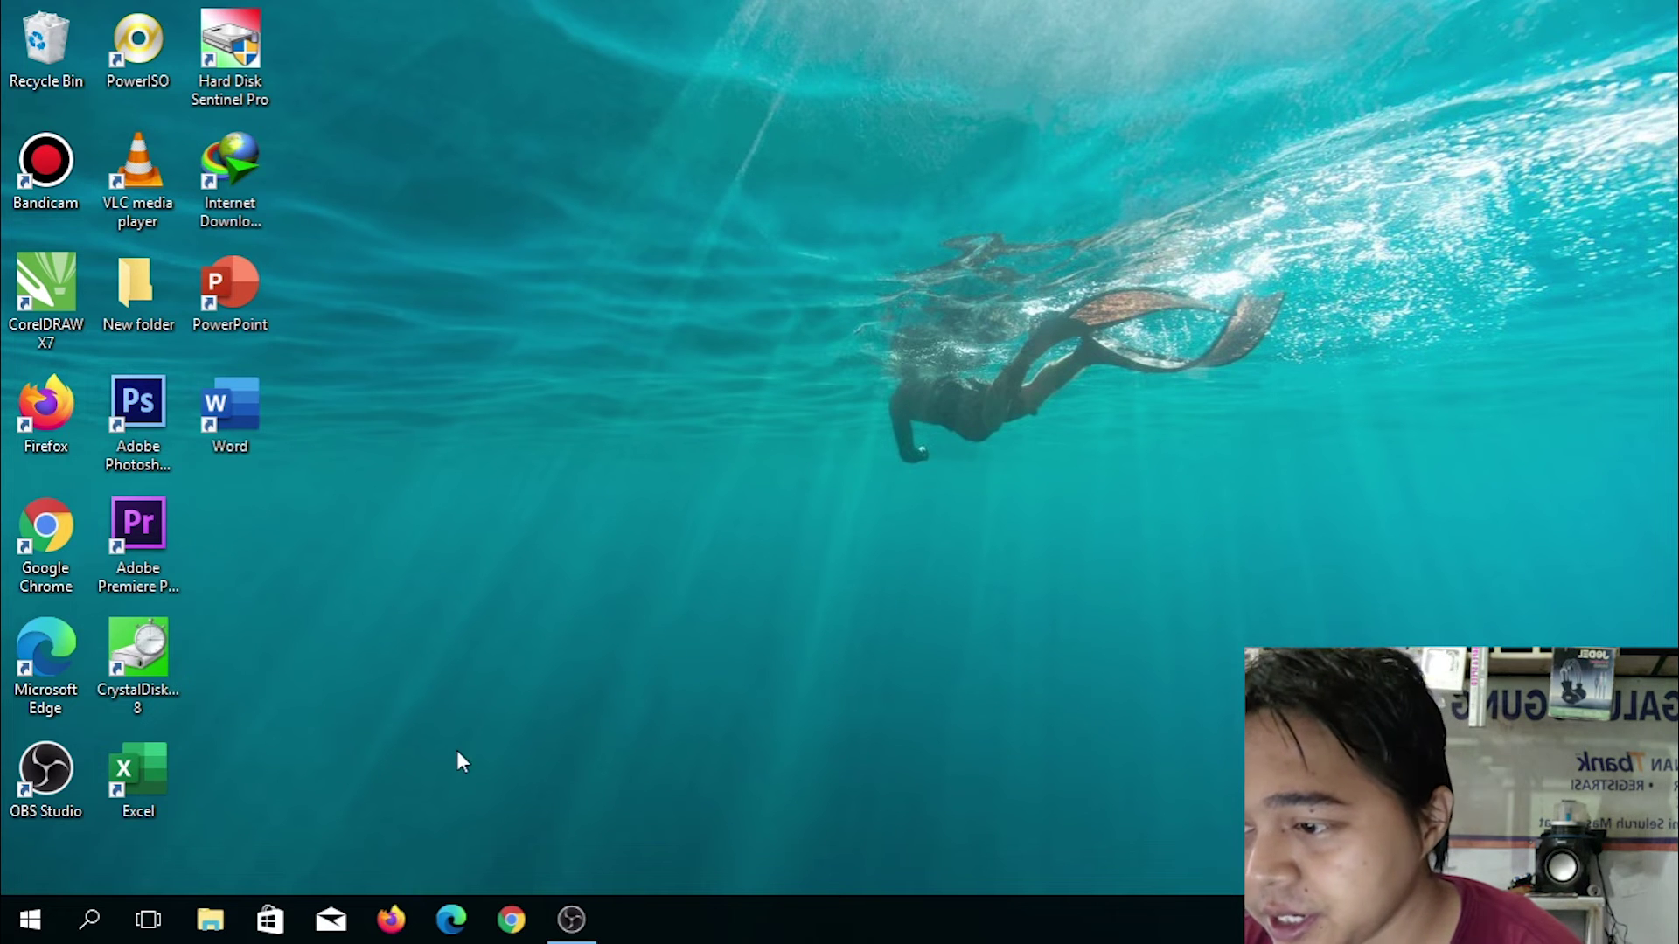
Step: Open This PC in File Explorer to check the finished USB drive
{"action": "left_click", "coordinate": [210, 919]}
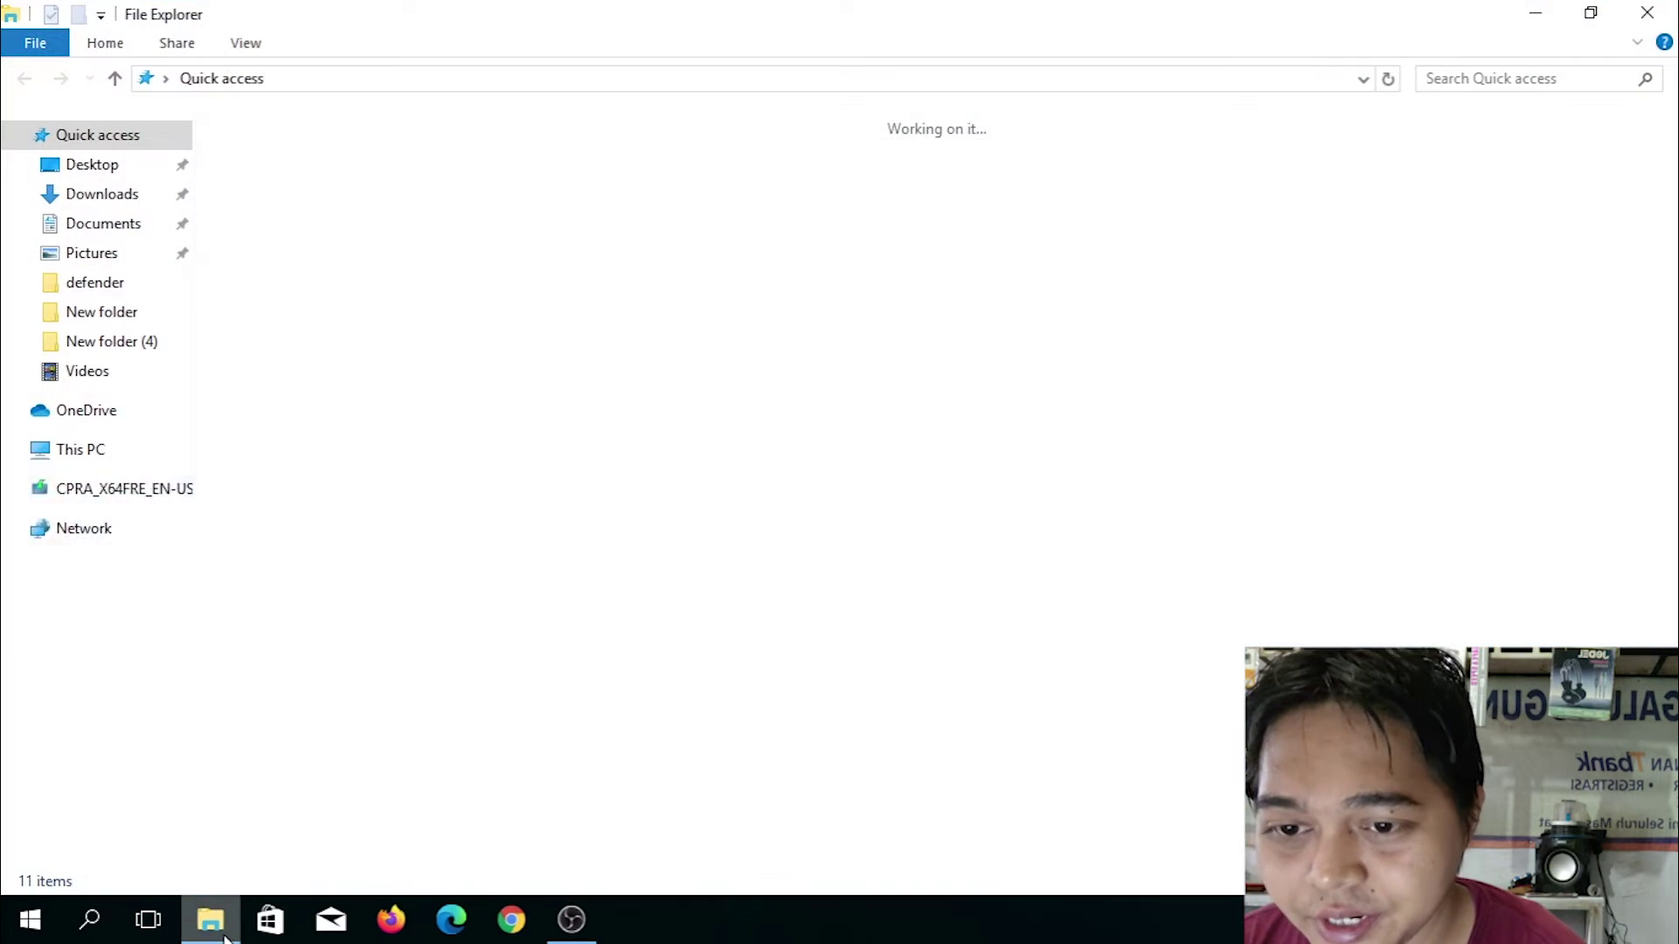
{"action": "left_click", "coordinate": [92, 451]}
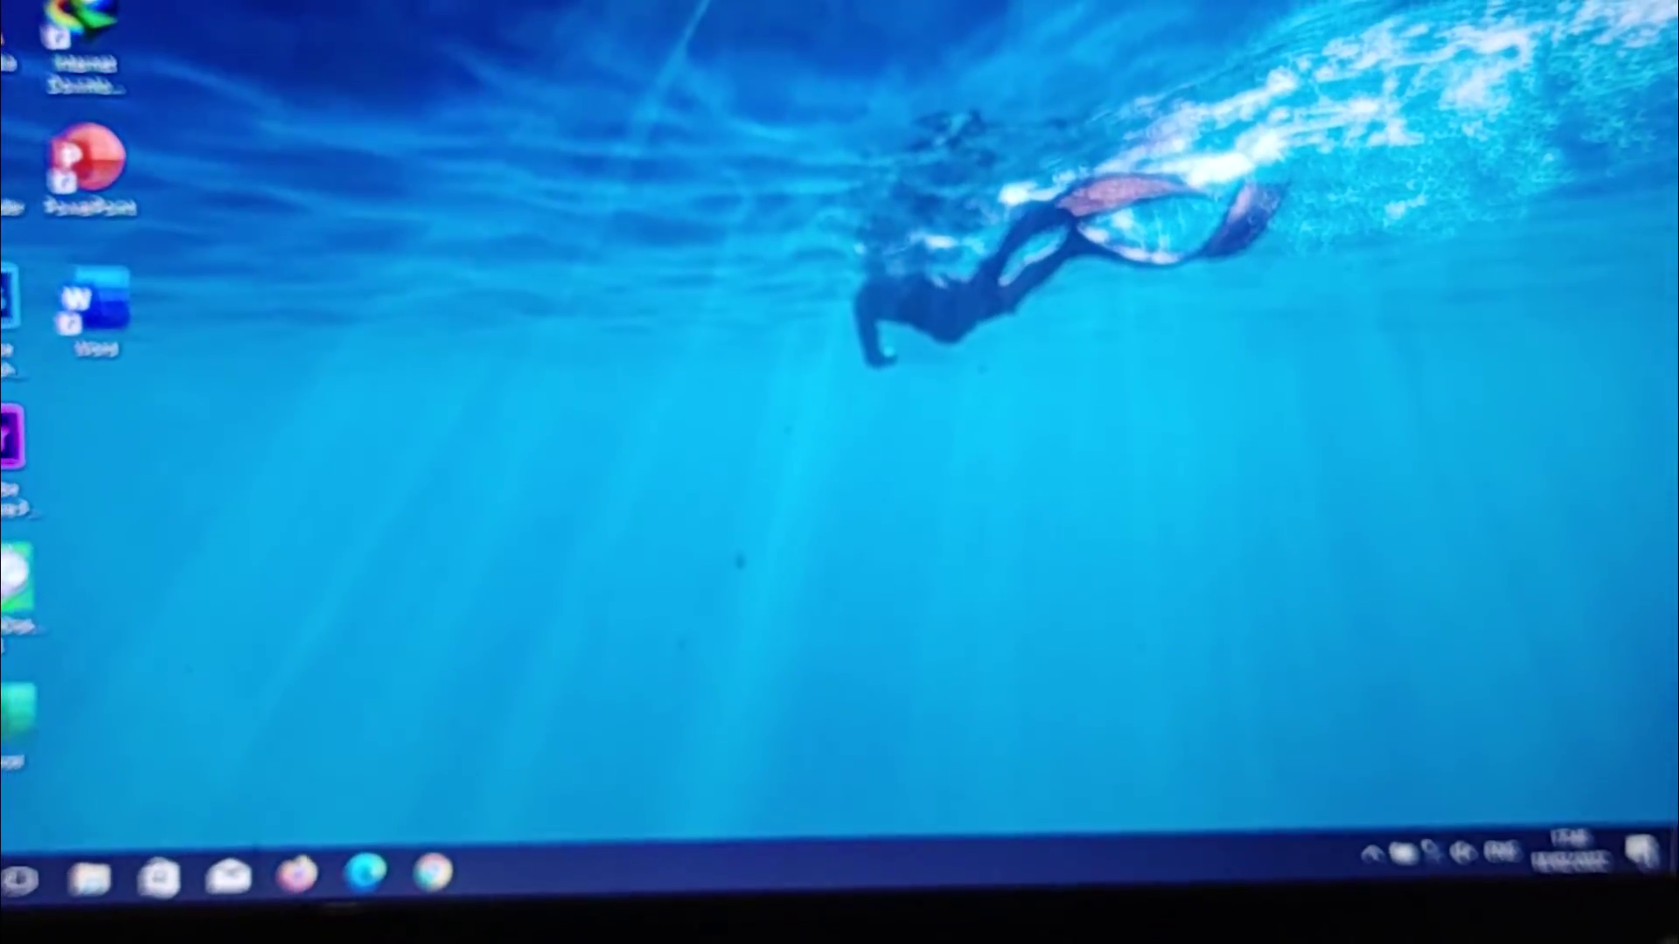
Step: Restart the PC into the BIOS setup and go to the boot priority order to check the USB drive's position
{"action": "key", "text": "super"}
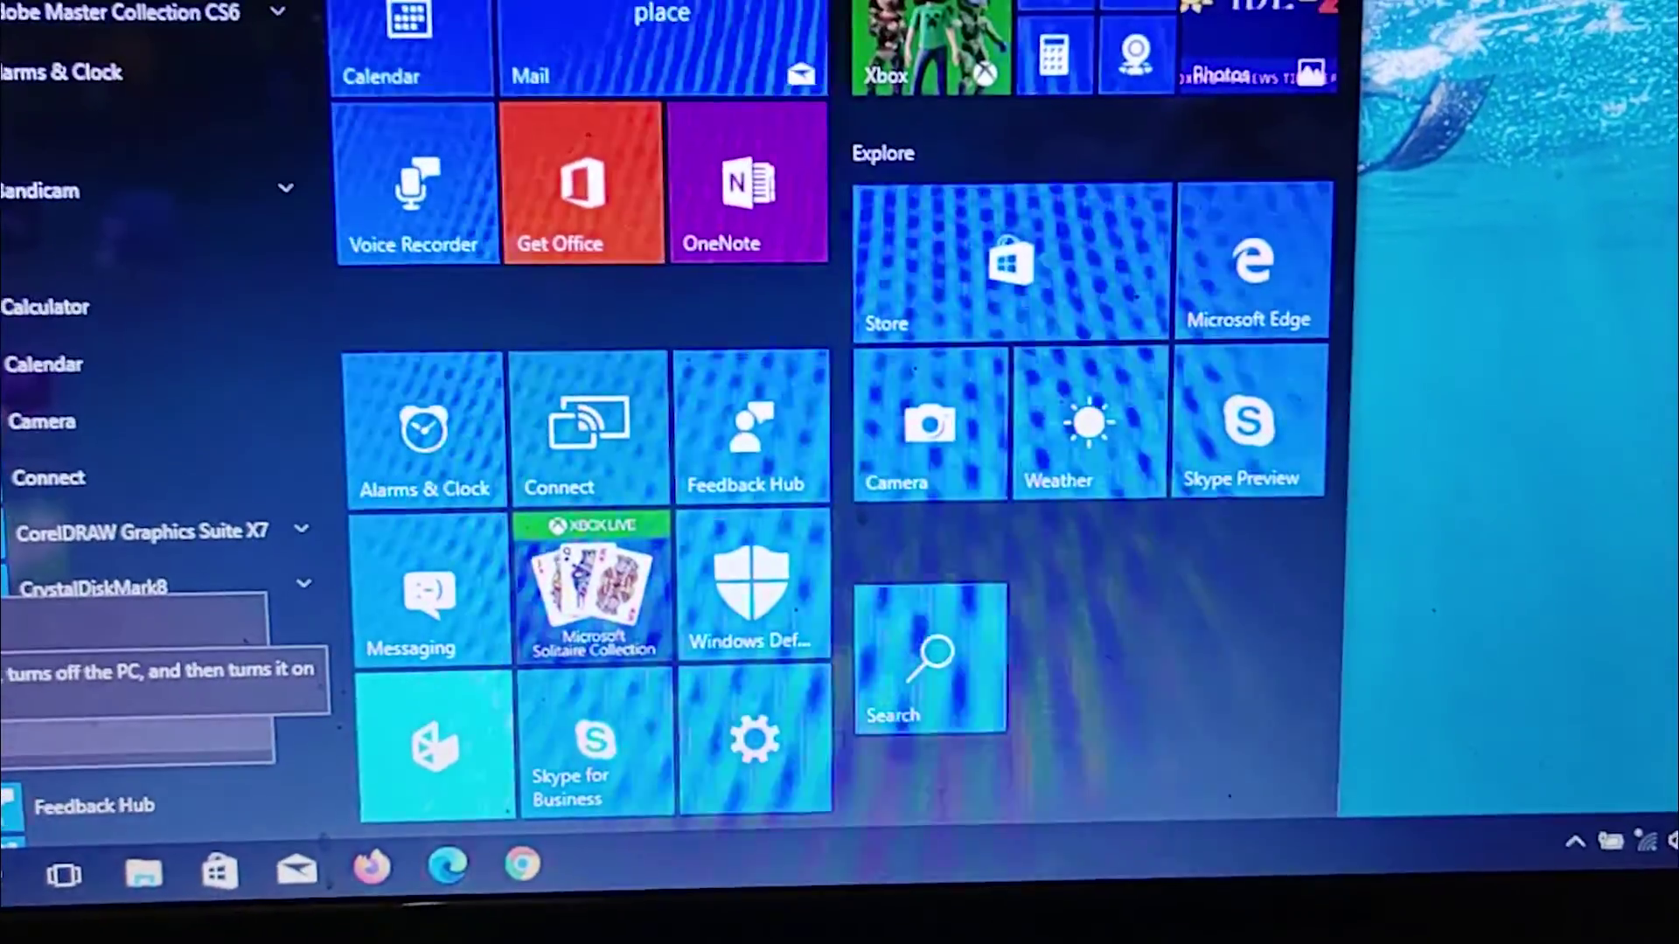
{"action": "left_click", "coordinate": [122, 691]}
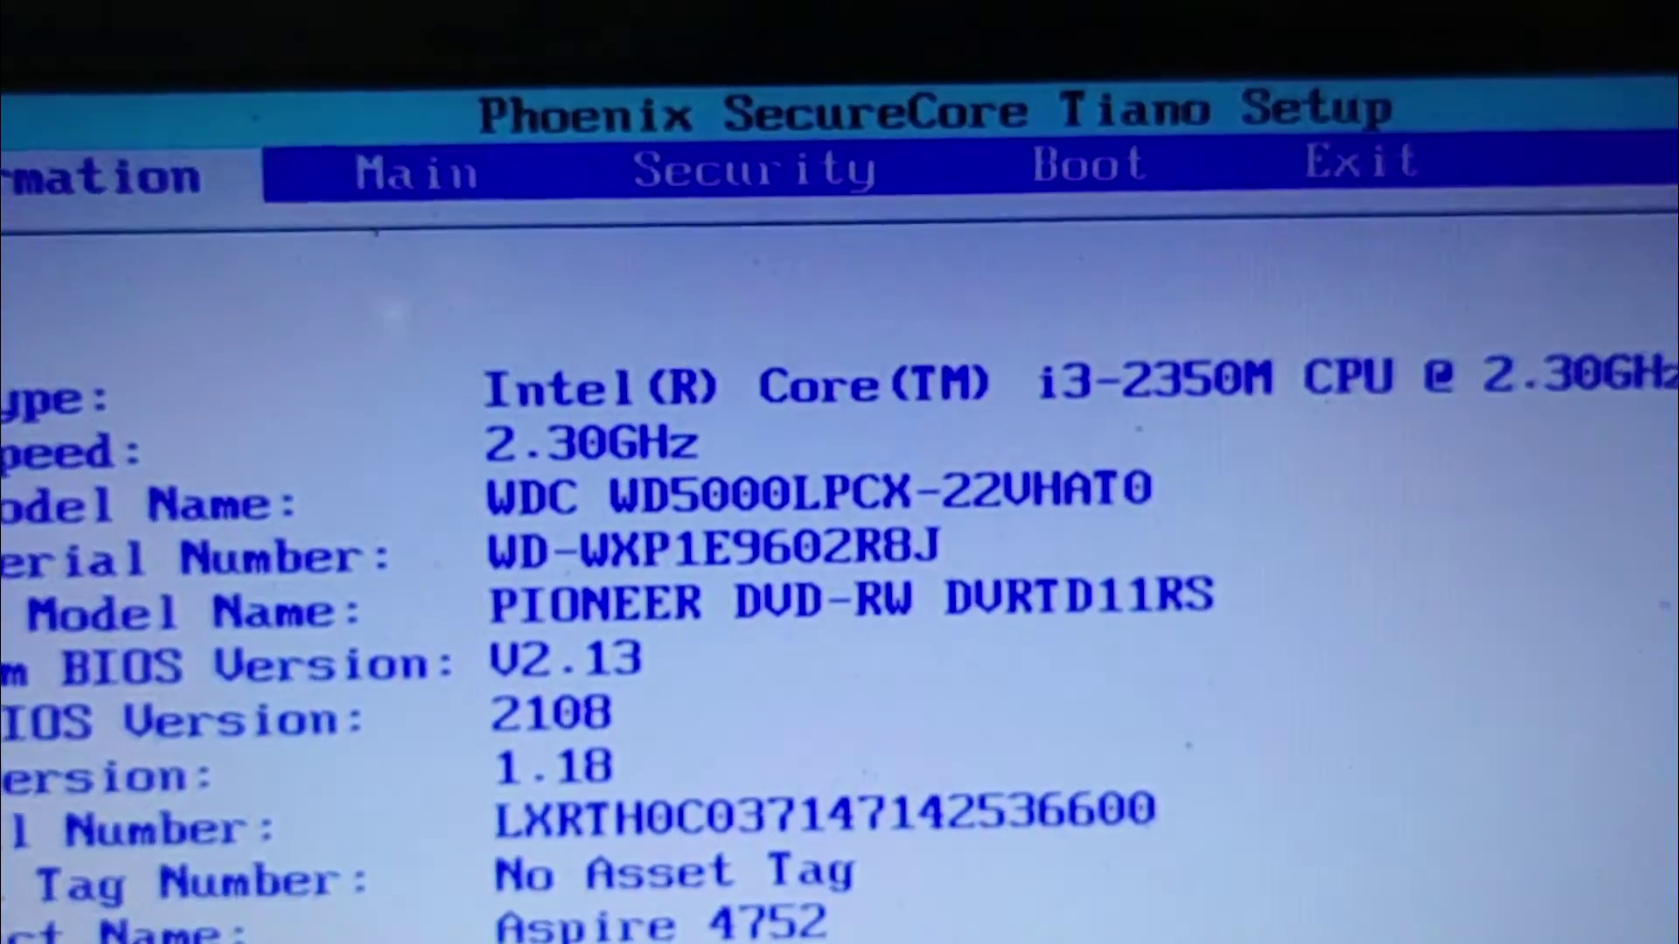
{"action": "key", "text": "Right"}
{"action": "key", "text": "Right"}
{"action": "key", "text": "Right"}
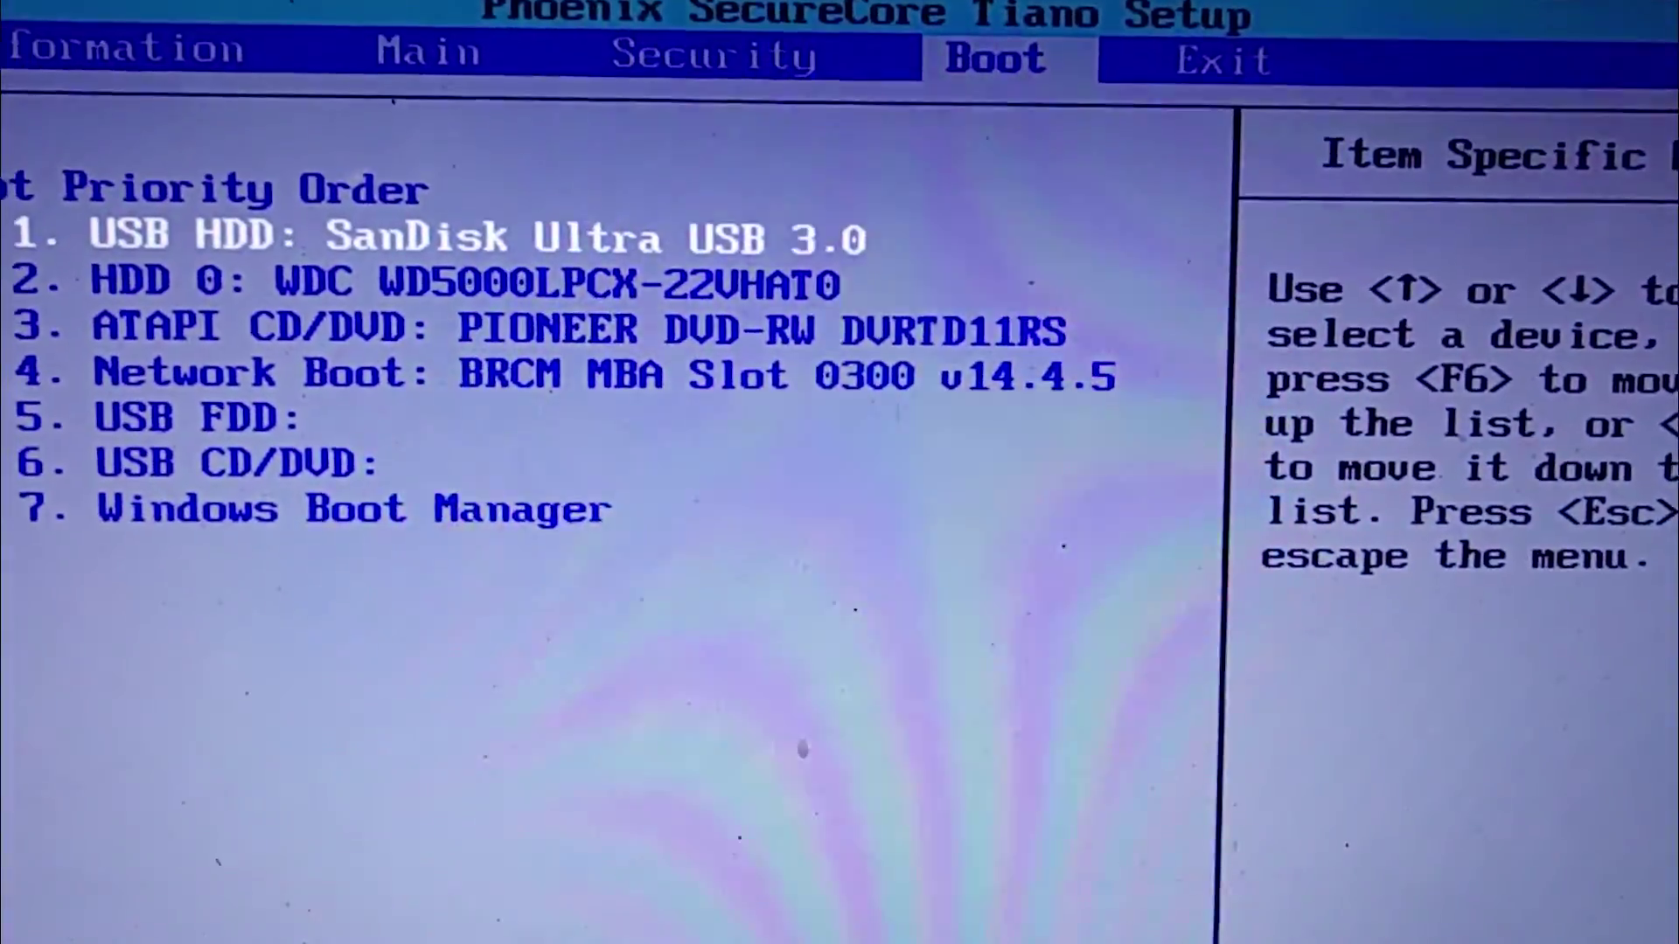
Step: Leave the boot priority settings and boot the PC from the USB drive
{"action": "key", "text": "Left"}
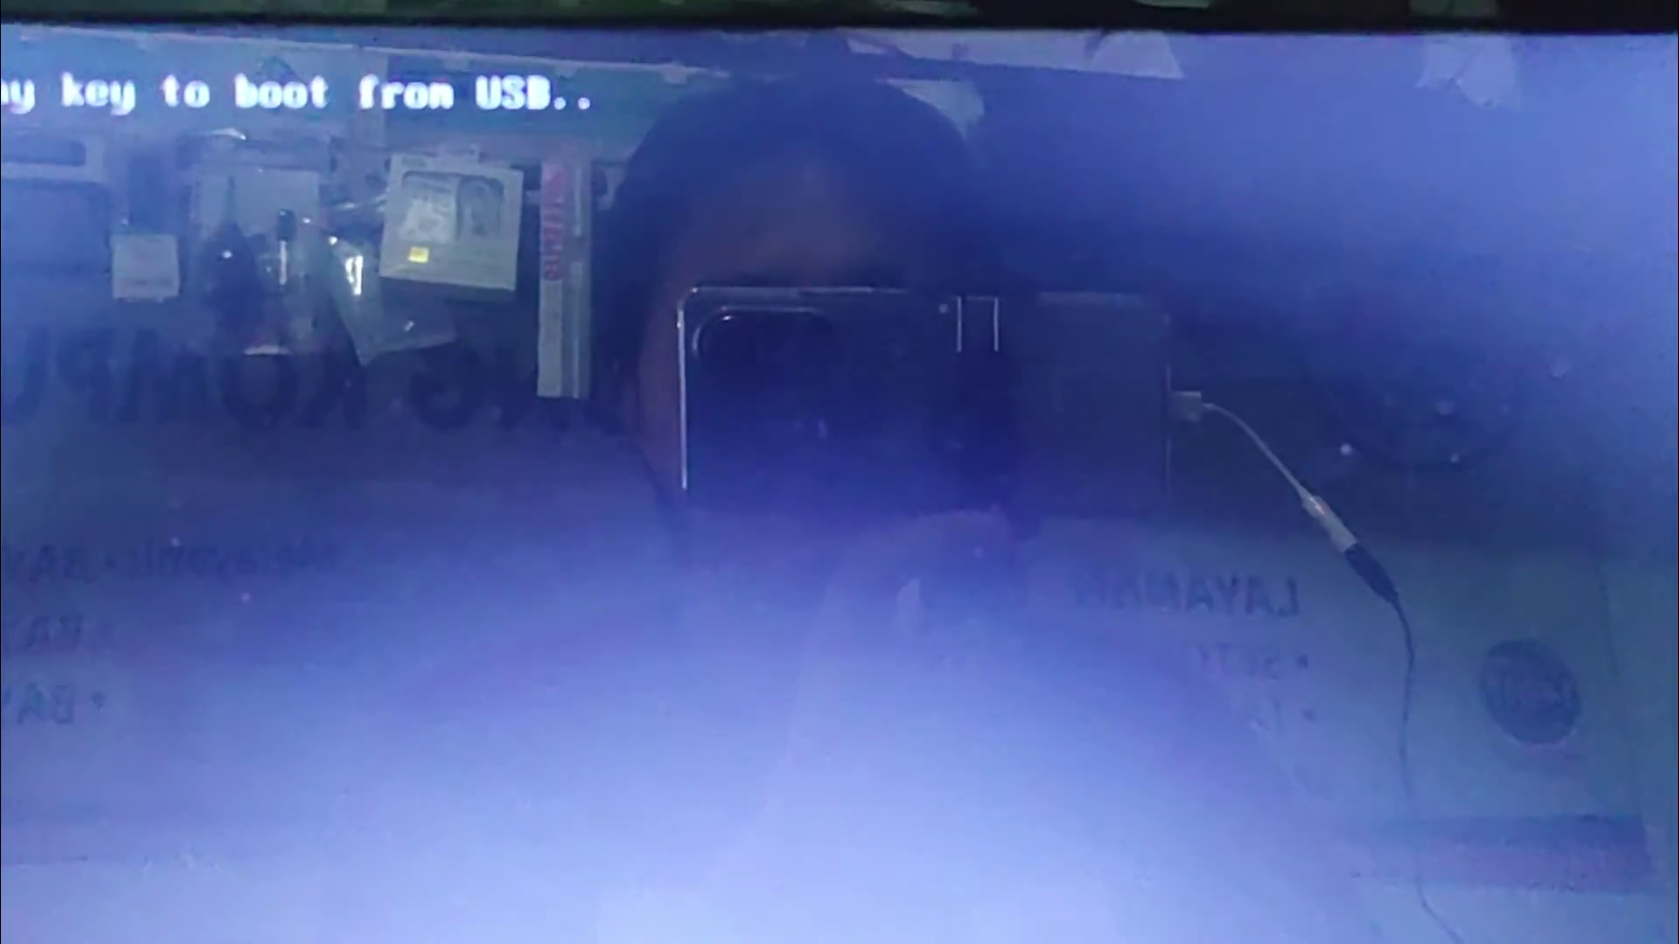
{"action": "key", "text": "Return"}
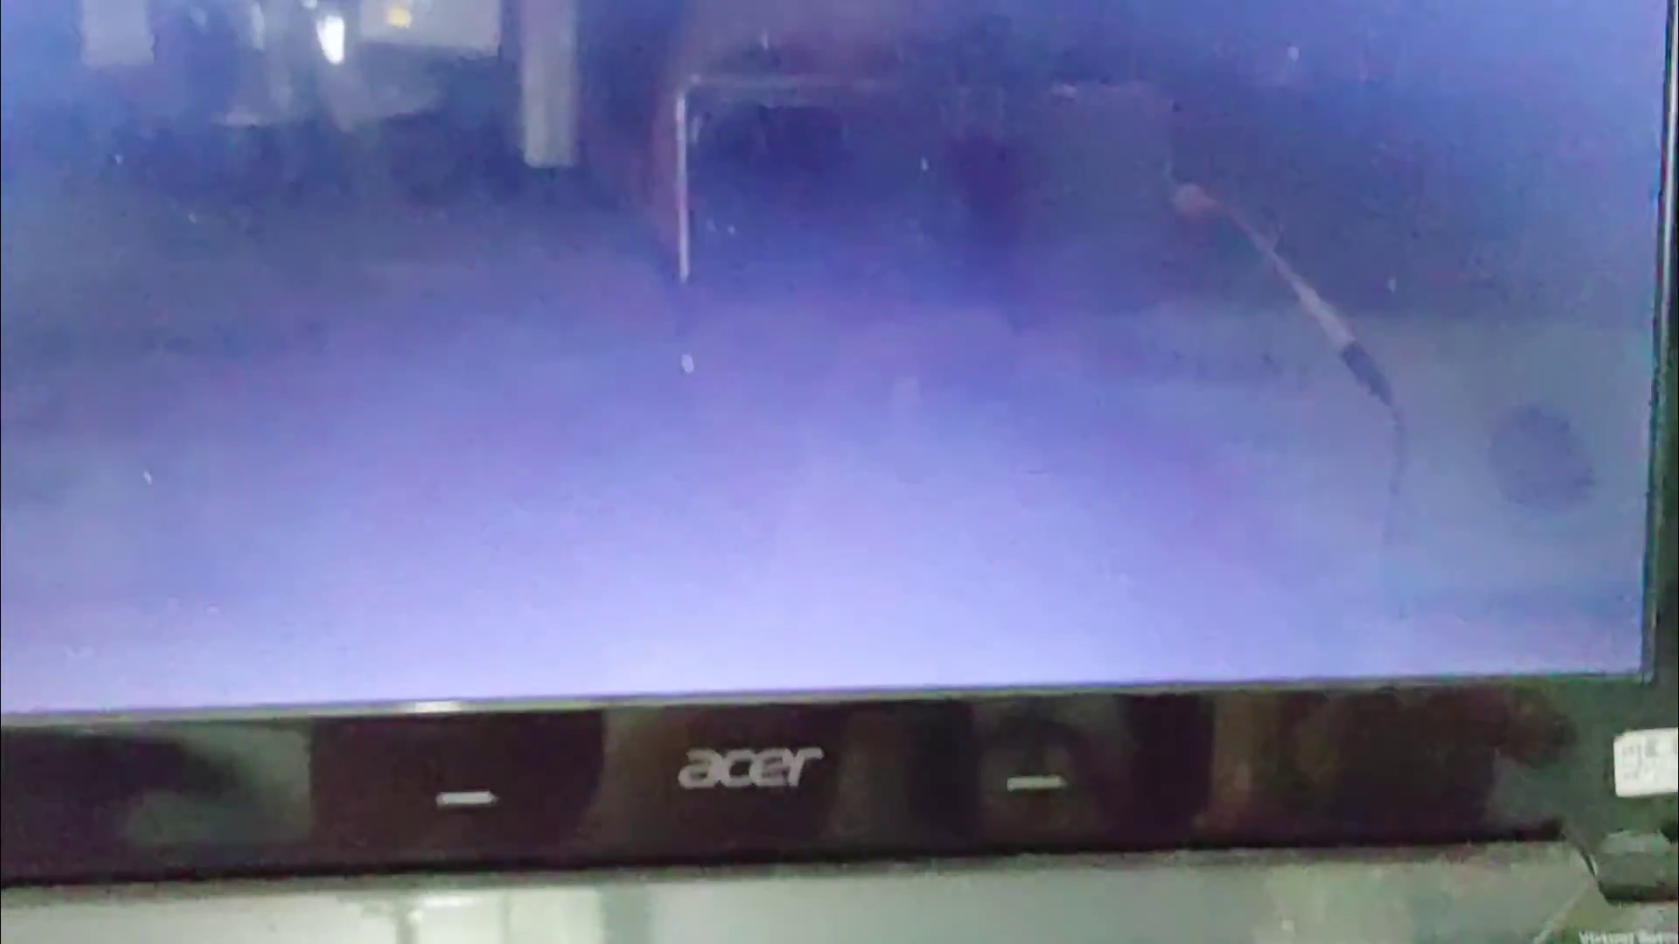